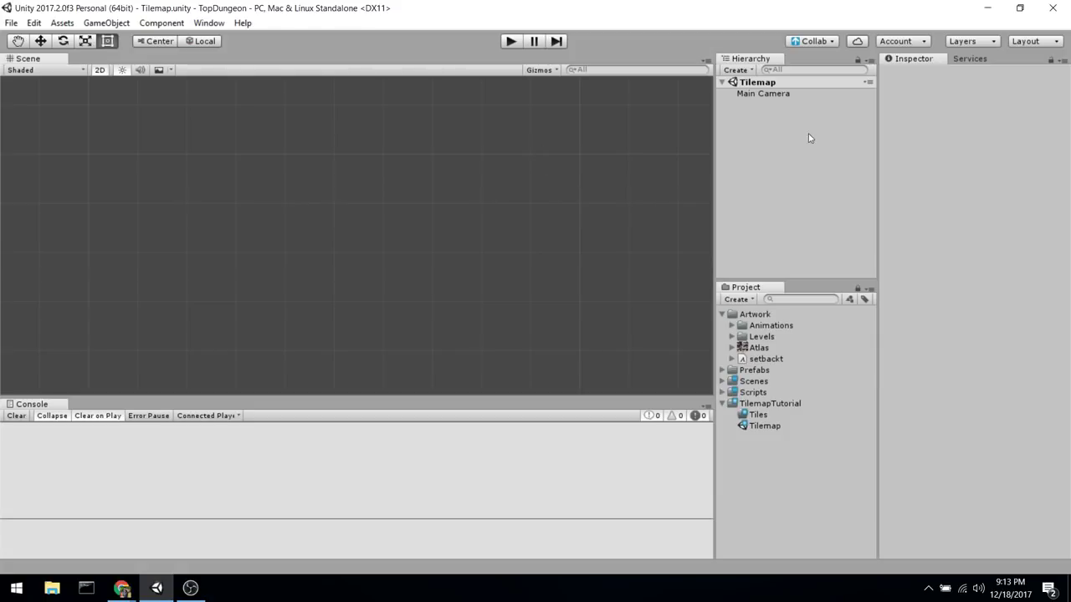
Take the Tilemap scene's Scene view out of 2D mode.
{"action": "left_click", "coordinate": [100, 69]}
Return the Scene view to 2D, add a Grid with a Tilemap, and frame the Grid.
{"action": "left_click_drag", "start_coordinate": [578, 243], "coordinate": [406, 196], "text": "alt"}
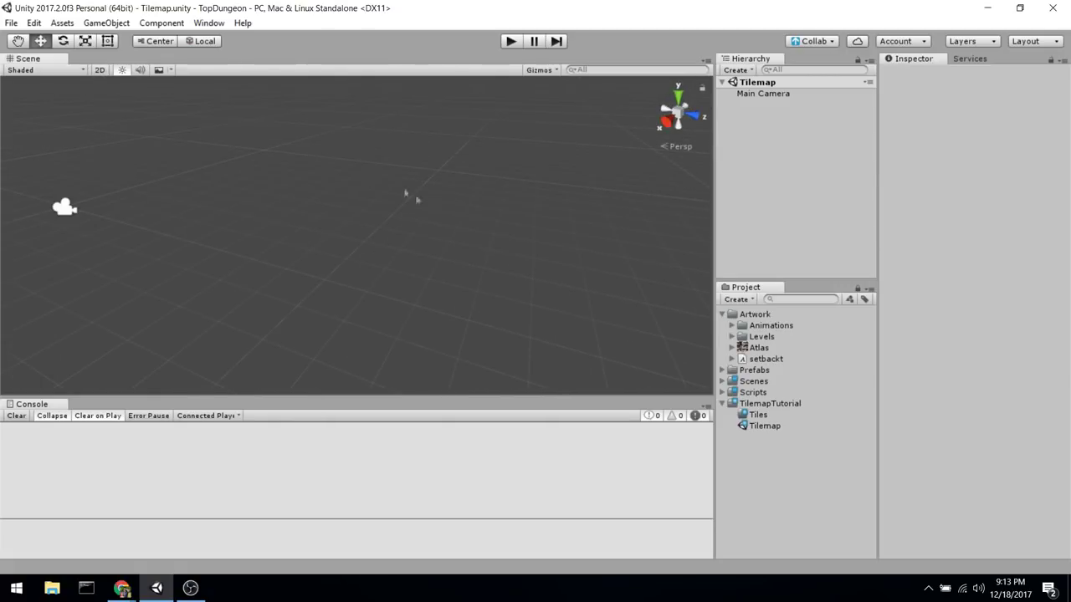
{"action": "left_click", "coordinate": [103, 69]}
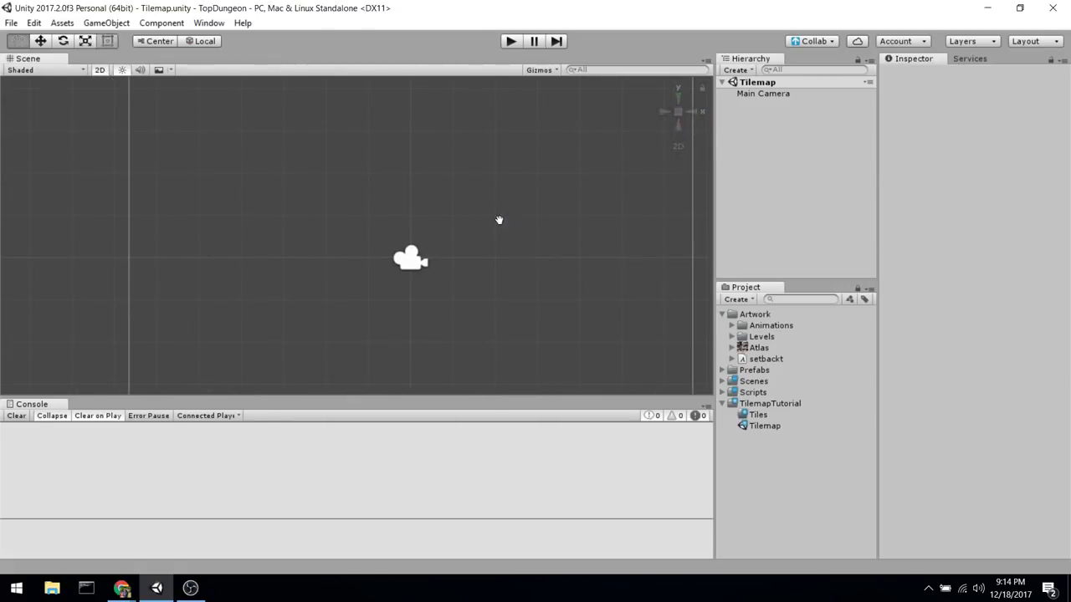
{"action": "right_click", "coordinate": [758, 156]}
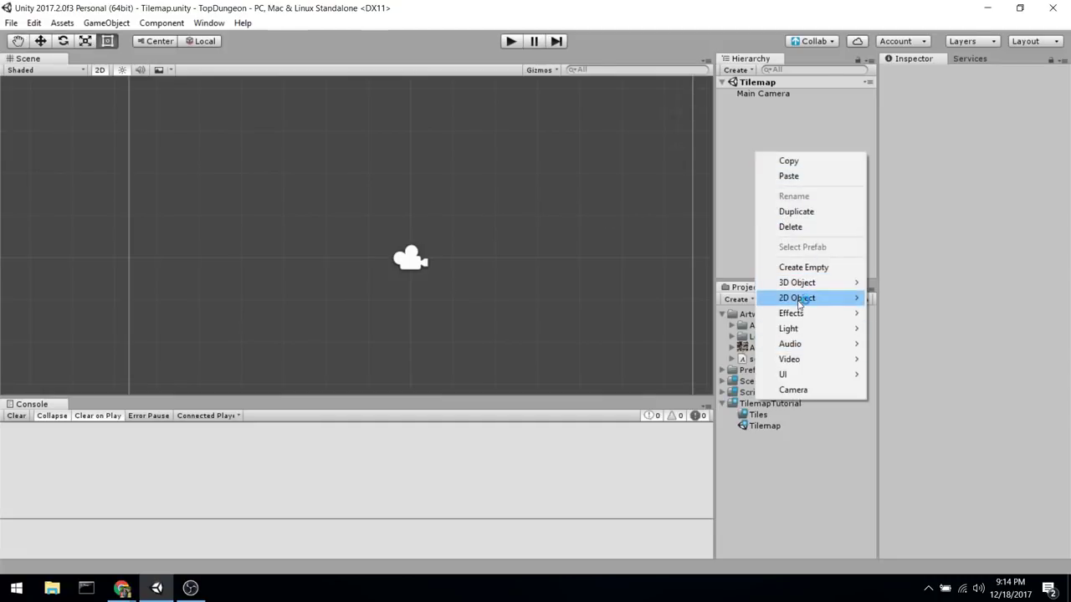
{"action": "mouse_move", "coordinate": [799, 304]}
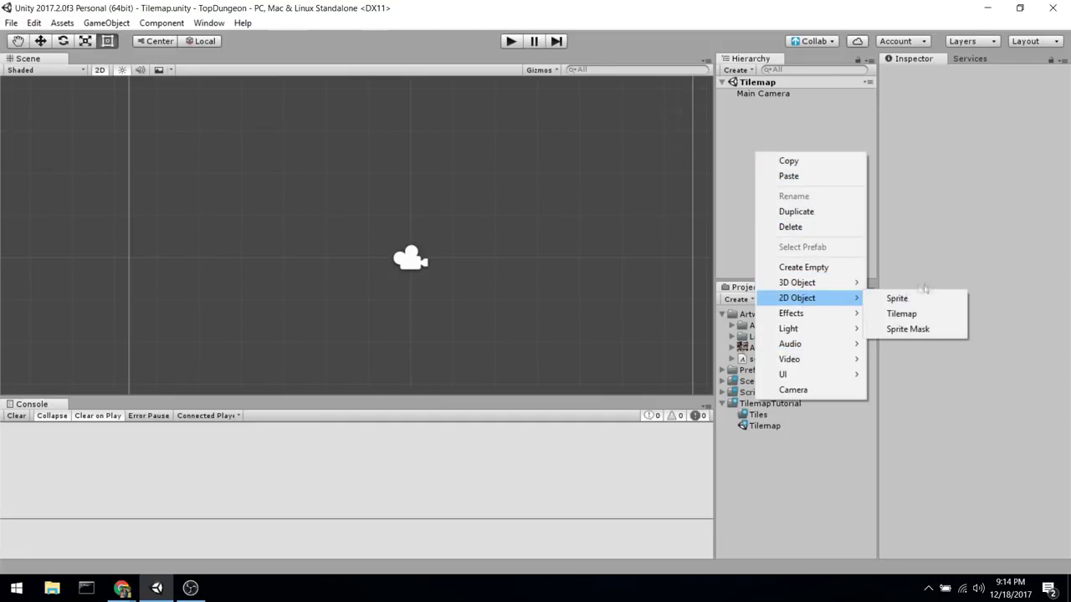
{"action": "left_click", "coordinate": [937, 315]}
{"action": "left_click", "coordinate": [731, 104]}
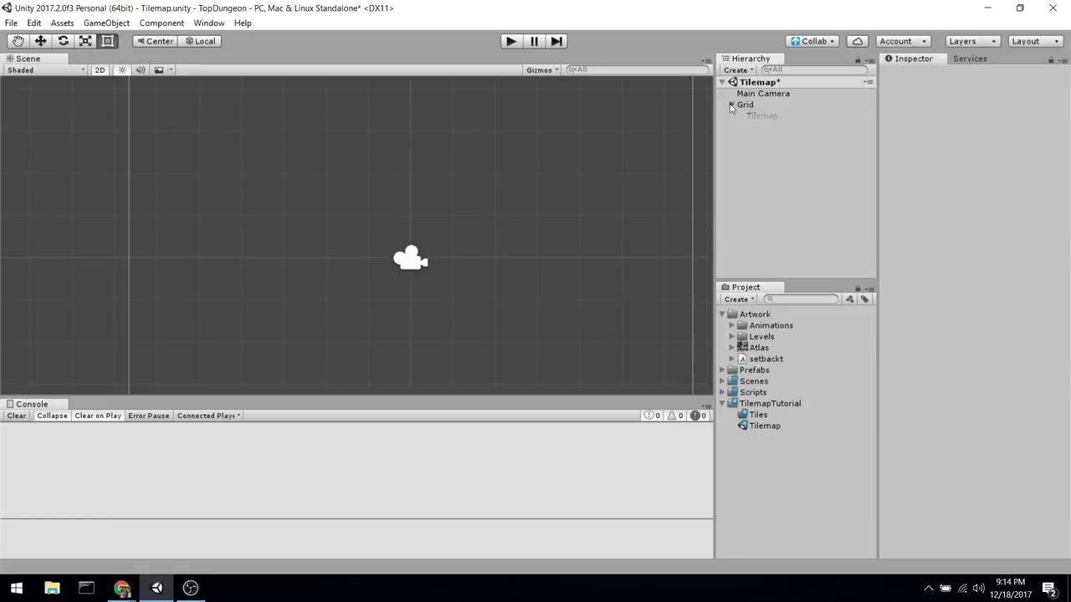
{"action": "left_click", "coordinate": [762, 107]}
{"action": "key", "text": "f"}
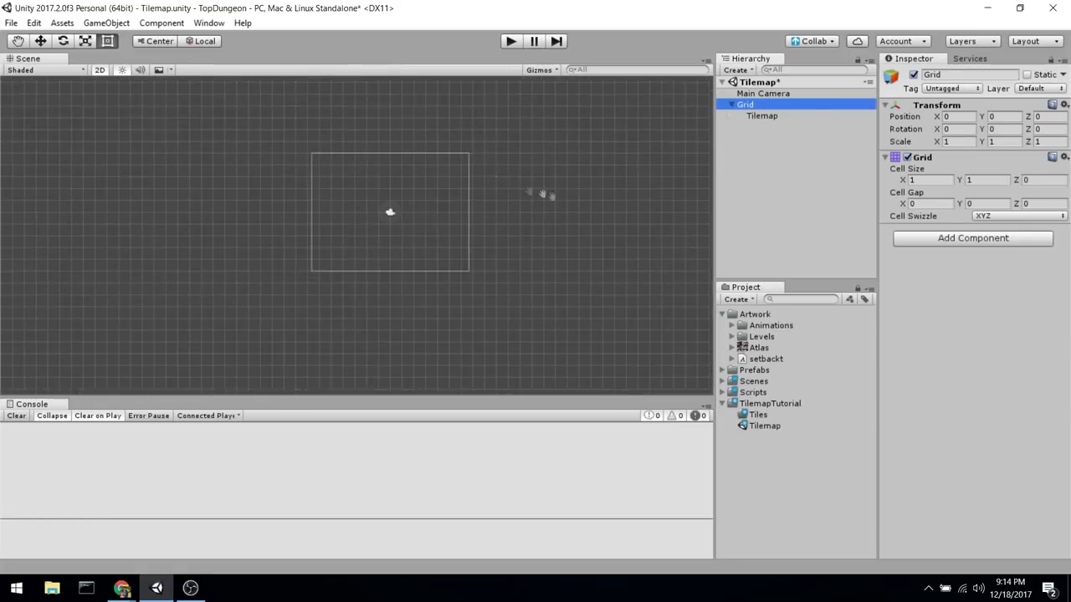
{"action": "scroll", "coordinate": [511, 179], "scroll_direction": "down", "scroll_amount": 2}
{"action": "scroll", "coordinate": [477, 222], "scroll_direction": "up", "scroll_amount": 2}
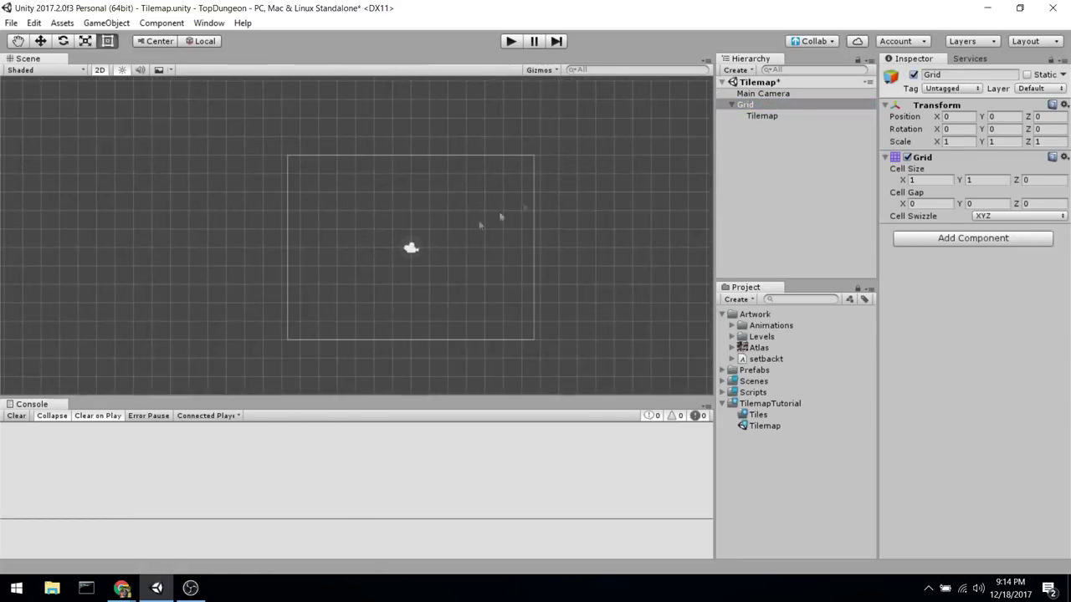
Rename the Grid's child tilemap to Floor.
{"action": "double_click", "coordinate": [775, 116]}
{"action": "left_click", "coordinate": [747, 105]}
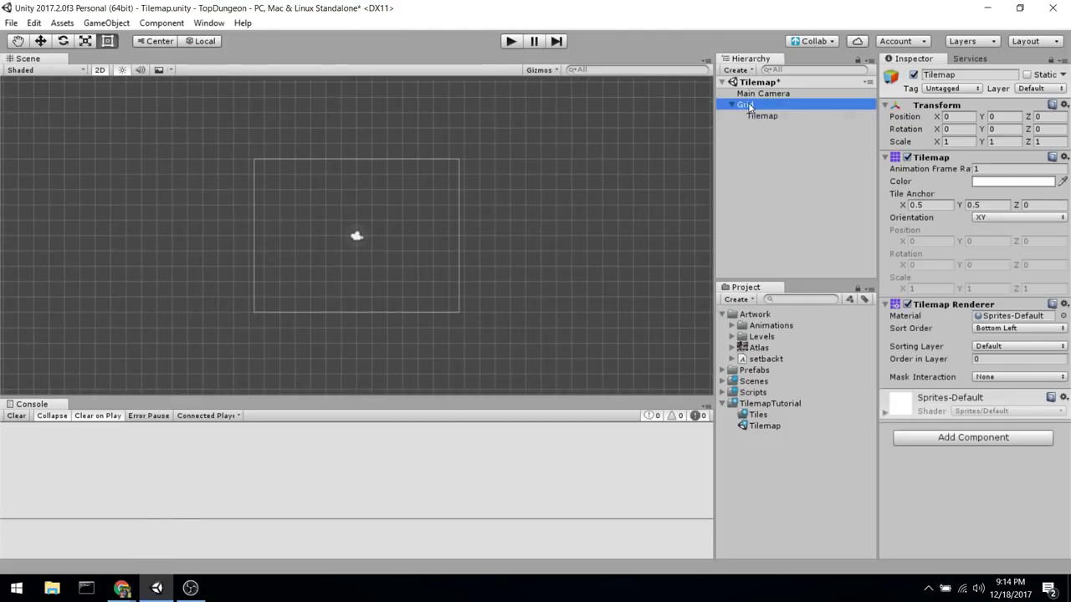
{"action": "left_click", "coordinate": [775, 117]}
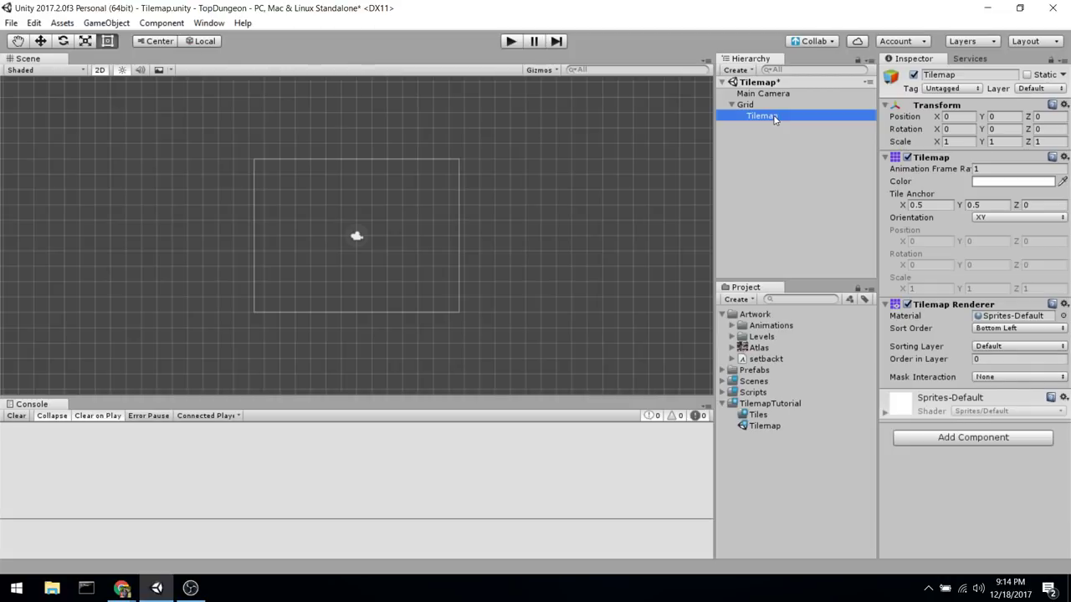
{"action": "left_click", "coordinate": [774, 117]}
{"action": "type", "text": "F"}
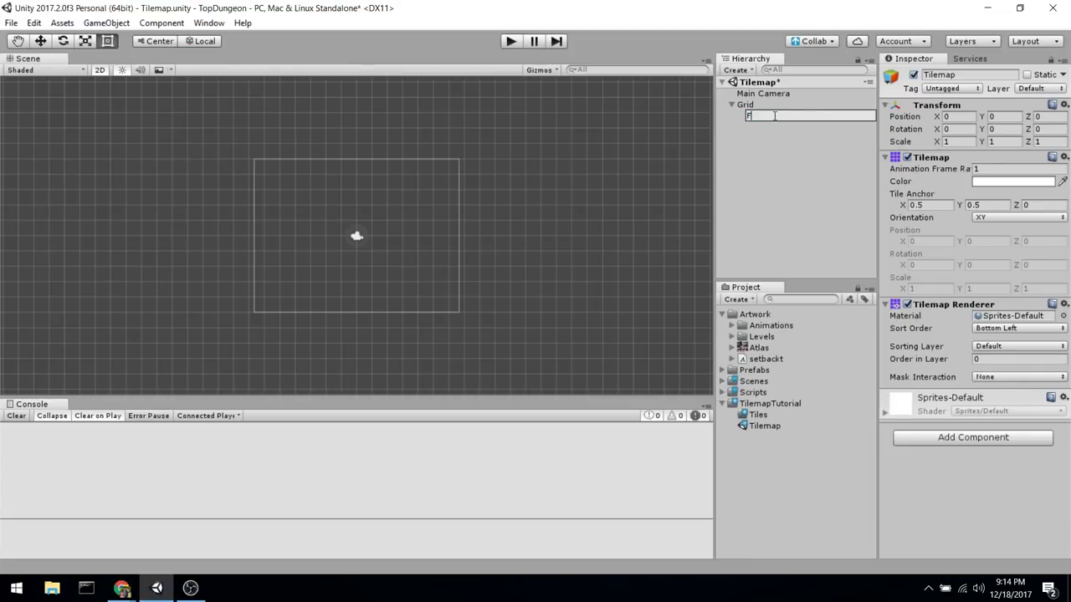
{"action": "type", "text": "loor"}
{"action": "key", "text": "Return"}
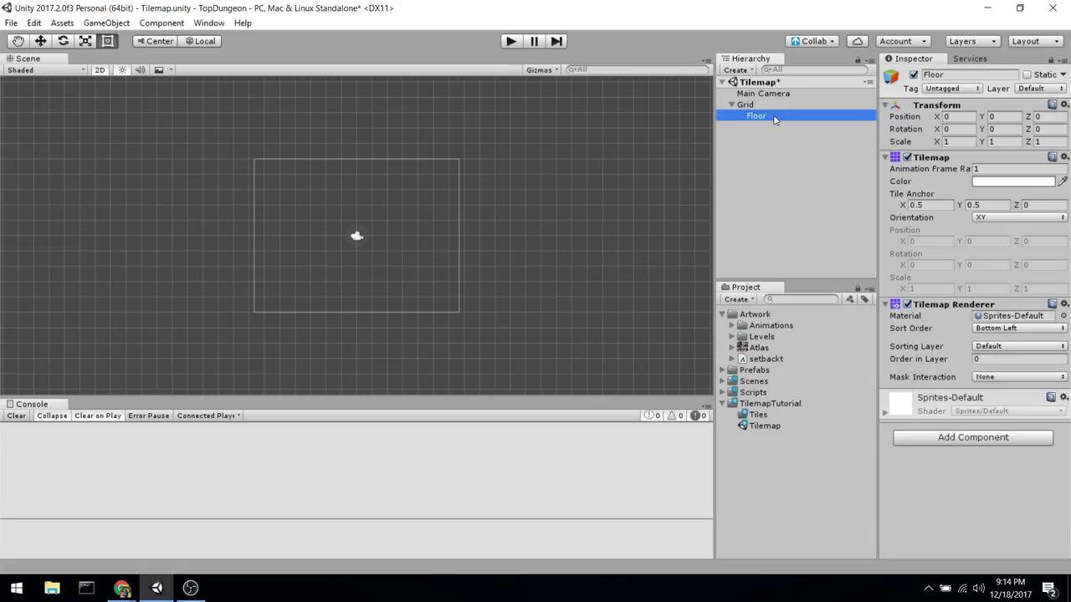
Add another Tilemap under the Grid and name it Objects.
{"action": "right_click", "coordinate": [746, 105]}
{"action": "mouse_move", "coordinate": [824, 257]}
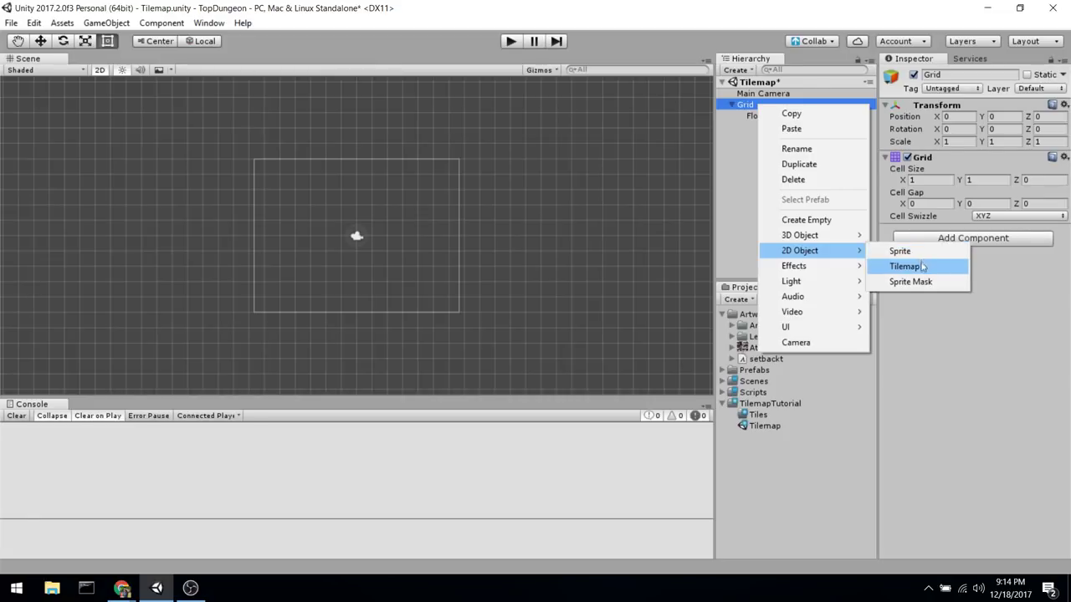
{"action": "left_click", "coordinate": [921, 266]}
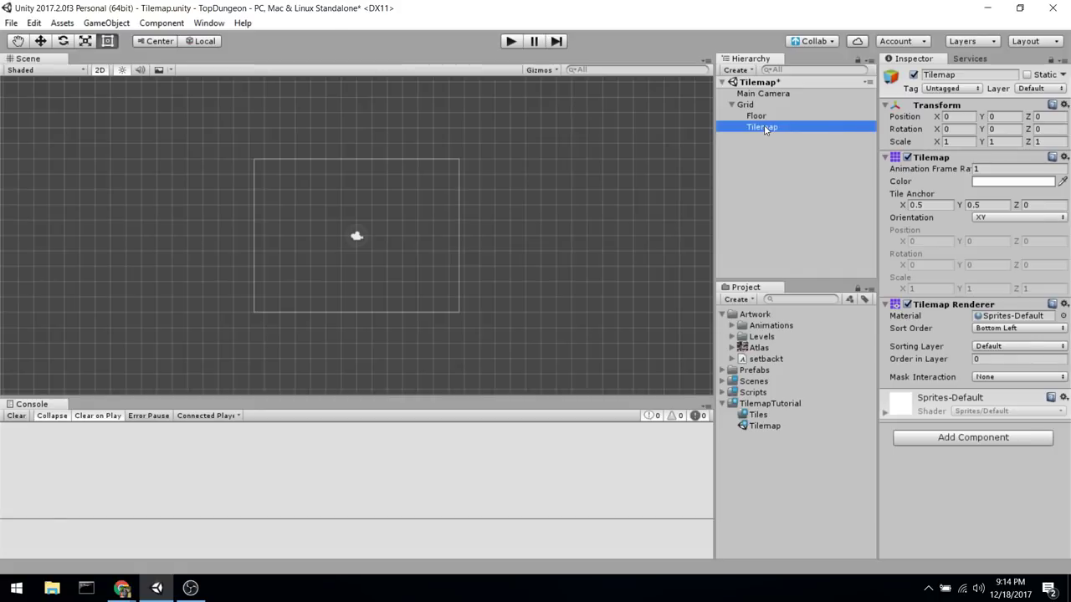
{"action": "type", "text": "Objects"}
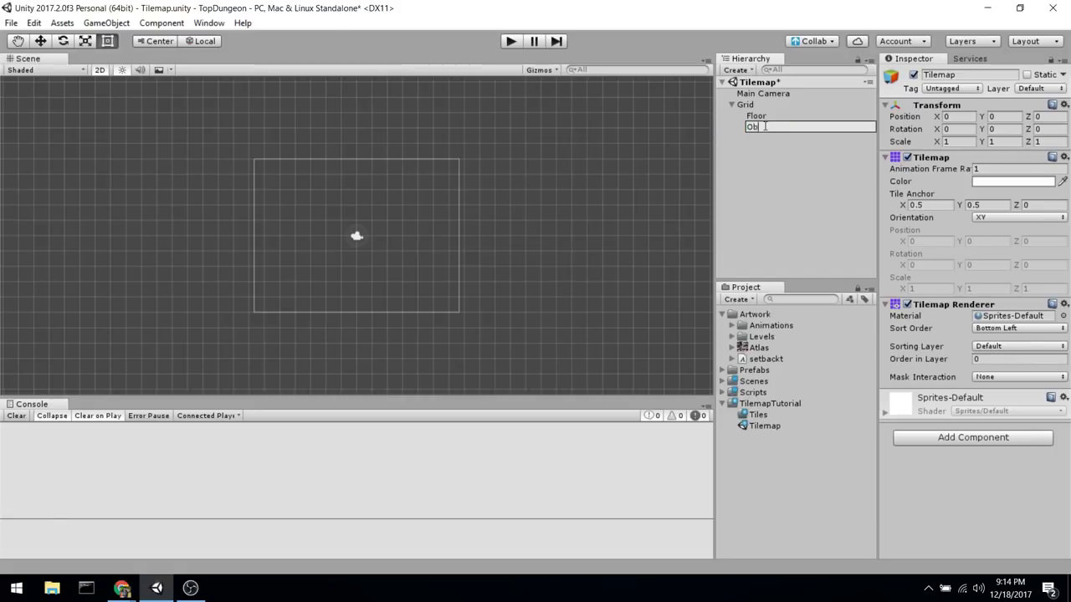
{"action": "key", "text": "Return"}
Enlarge the Console area below the Scene view and select the Atlas sprite sheet.
{"action": "left_click", "coordinate": [761, 117]}
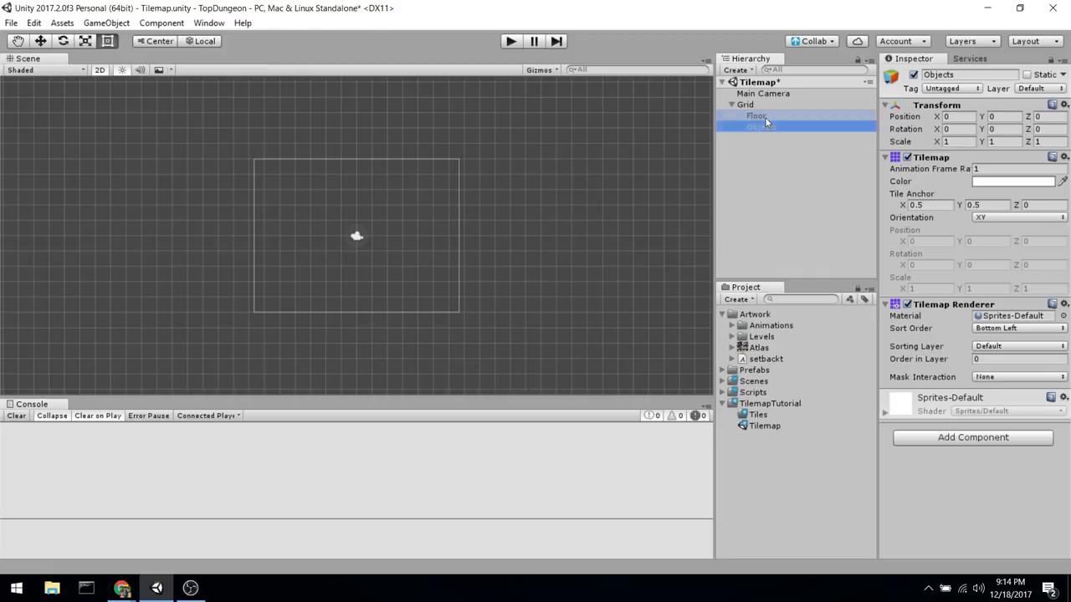
{"action": "scroll", "coordinate": [542, 323], "scroll_direction": "up", "scroll_amount": 2}
{"action": "left_click", "coordinate": [761, 126]}
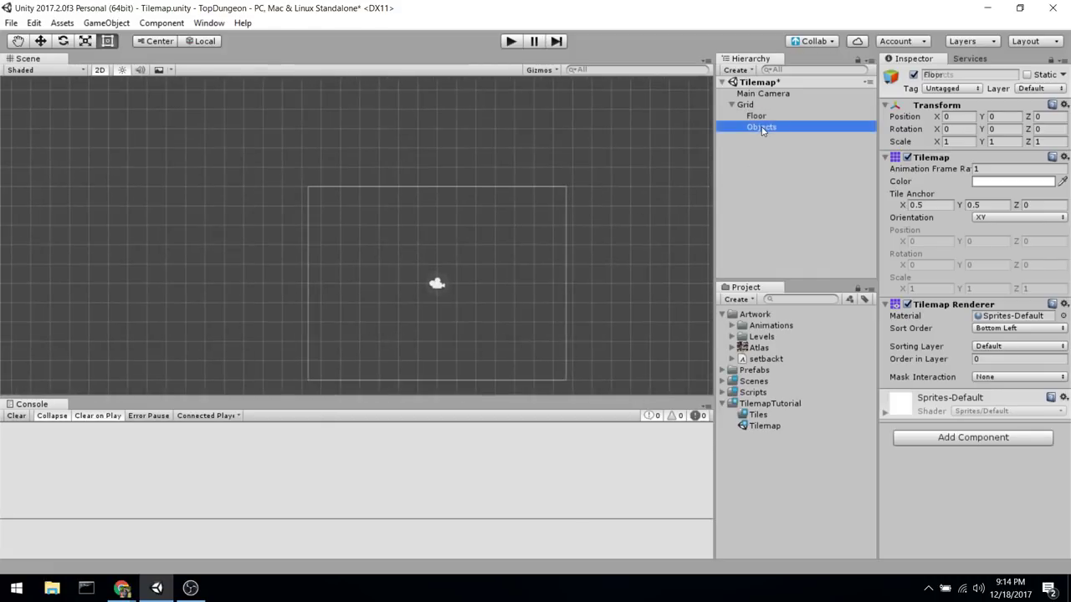
{"action": "scroll", "coordinate": [621, 239], "scroll_direction": "down", "scroll_amount": 3}
{"action": "middle_click_drag", "start_coordinate": [545, 267], "coordinate": [664, 304]}
{"action": "scroll", "coordinate": [664, 304], "scroll_direction": "up", "scroll_amount": 1}
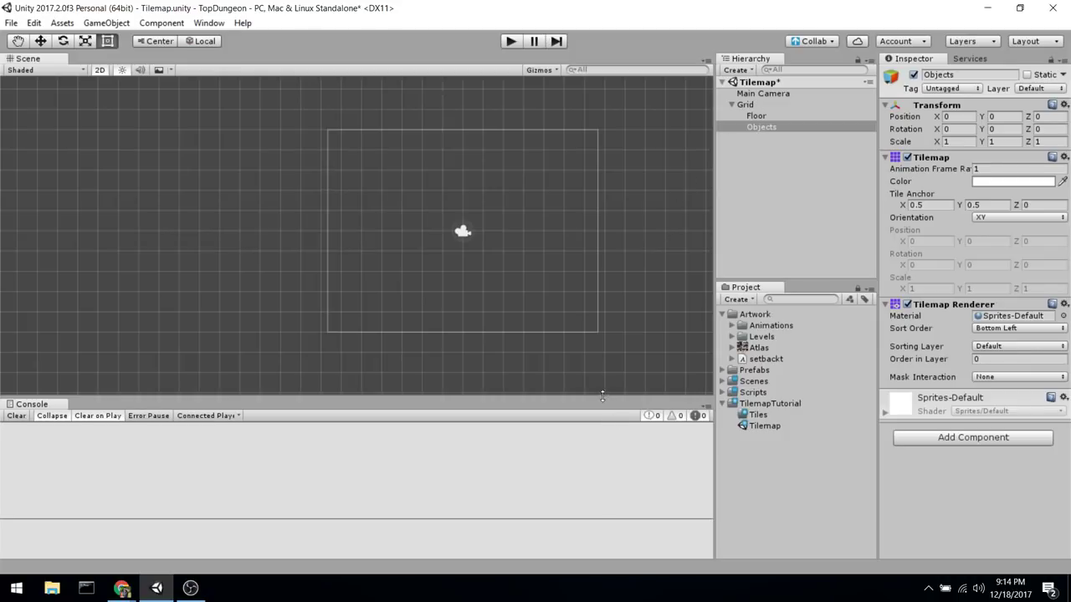
{"action": "left_click_drag", "start_coordinate": [602, 398], "coordinate": [603, 321]}
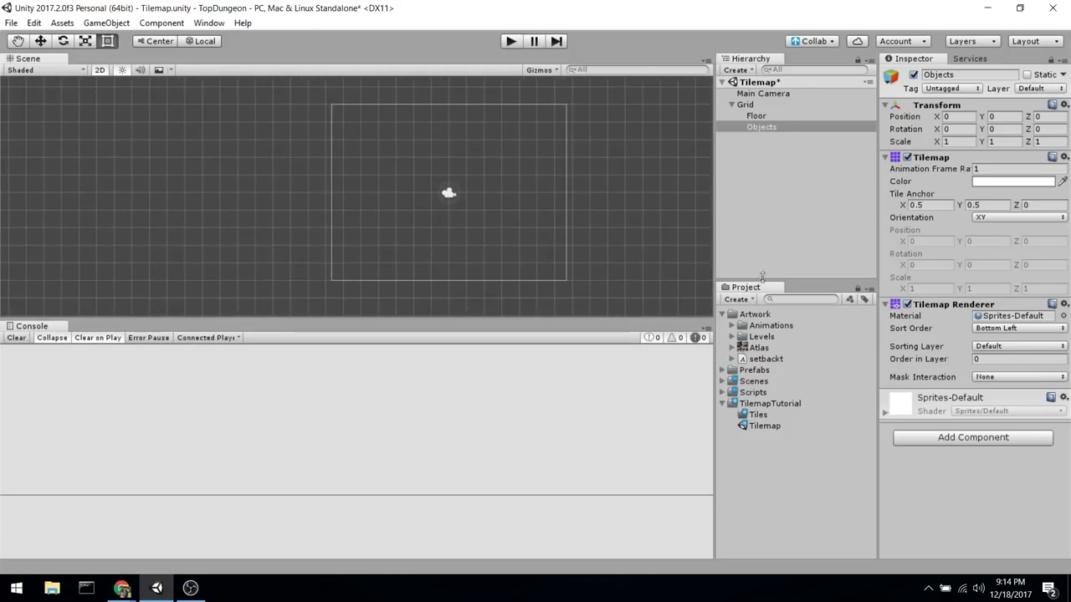
{"action": "left_click", "coordinate": [758, 348]}
Open the Atlas in an enlarged Sprite Editor and inspect the floor_0 and wall_8 slices.
{"action": "left_click", "coordinate": [732, 348]}
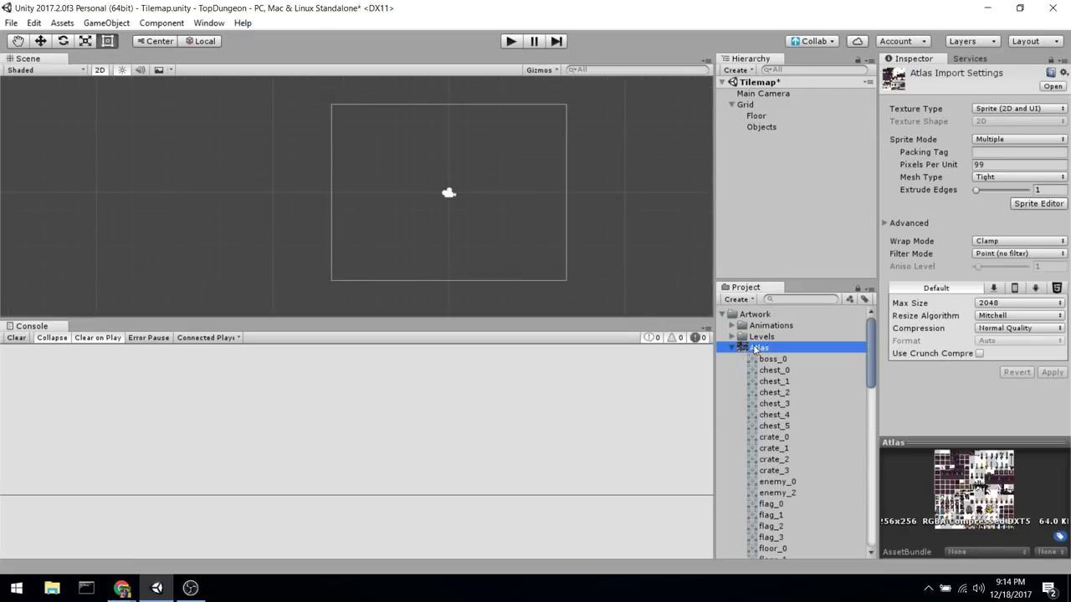
{"action": "left_click", "coordinate": [1038, 207]}
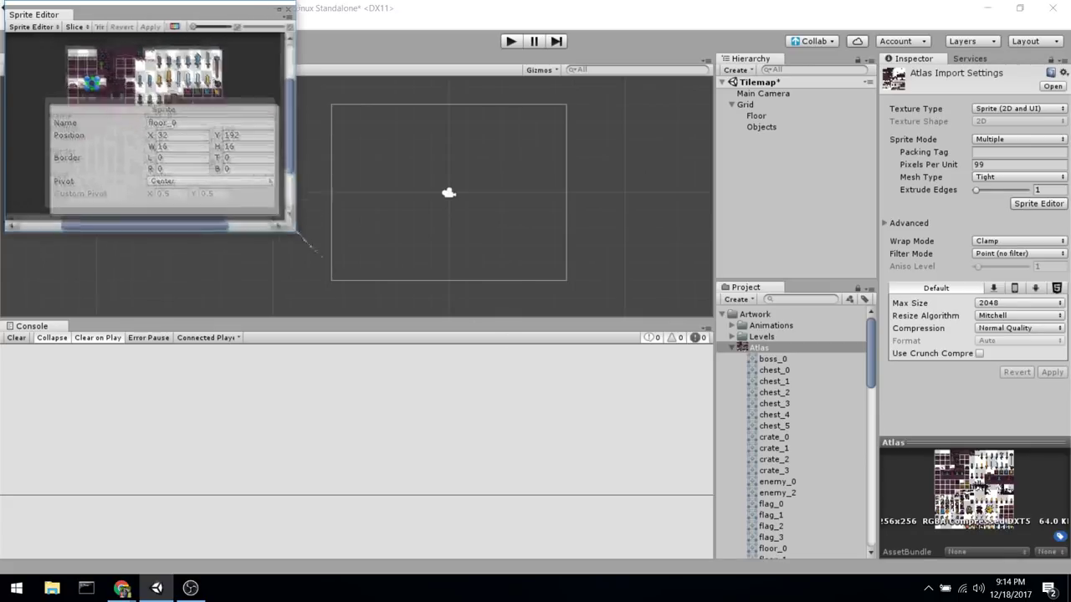
{"action": "left_click_drag", "start_coordinate": [283, 212], "coordinate": [692, 457]}
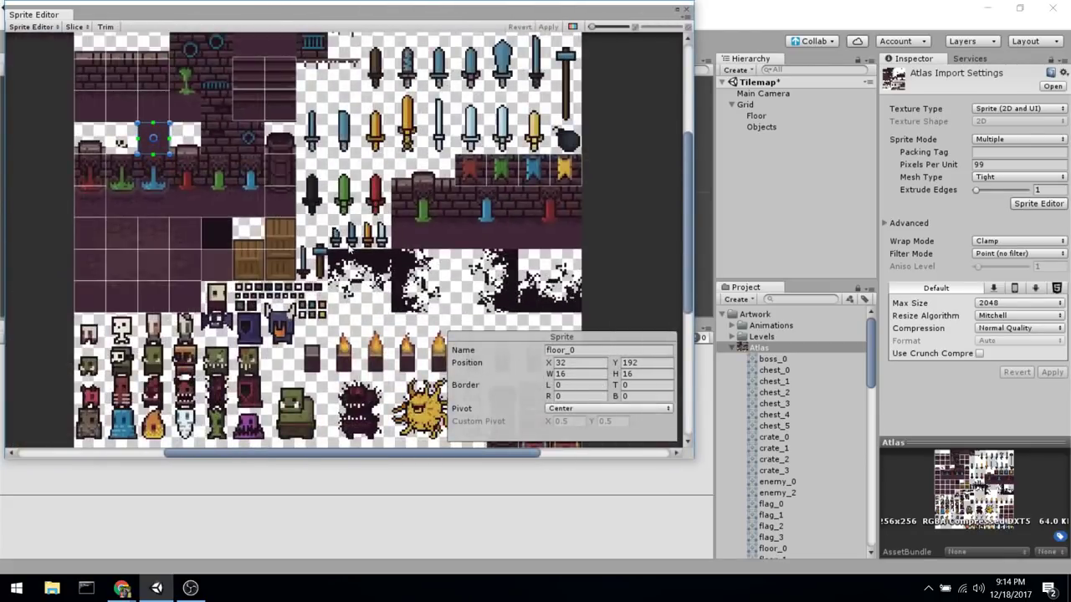
{"action": "left_click", "coordinate": [368, 266]}
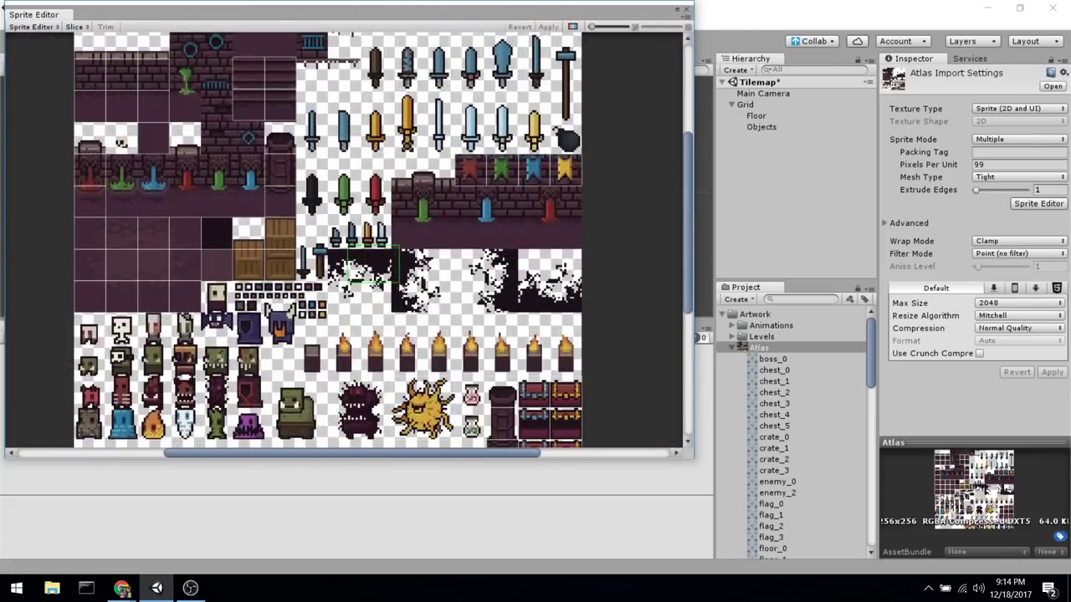
{"action": "left_click", "coordinate": [153, 138]}
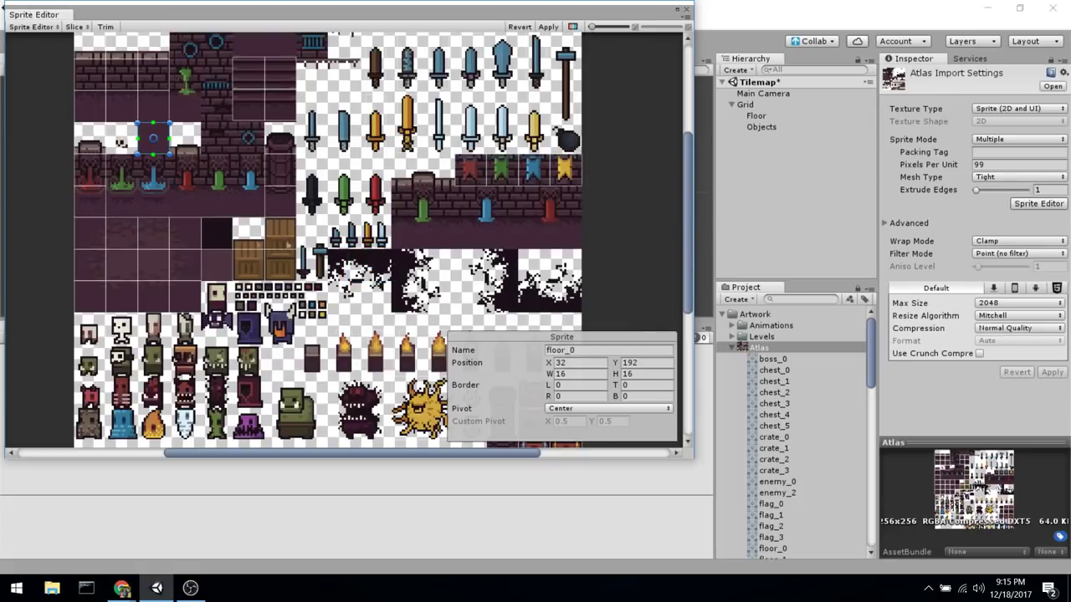
{"action": "left_click", "coordinate": [159, 231]}
{"action": "left_click", "coordinate": [158, 100]}
Check the chest_5 slice, then close the Sprite Editor and apply the slicing changes.
{"action": "left_click", "coordinate": [153, 67]}
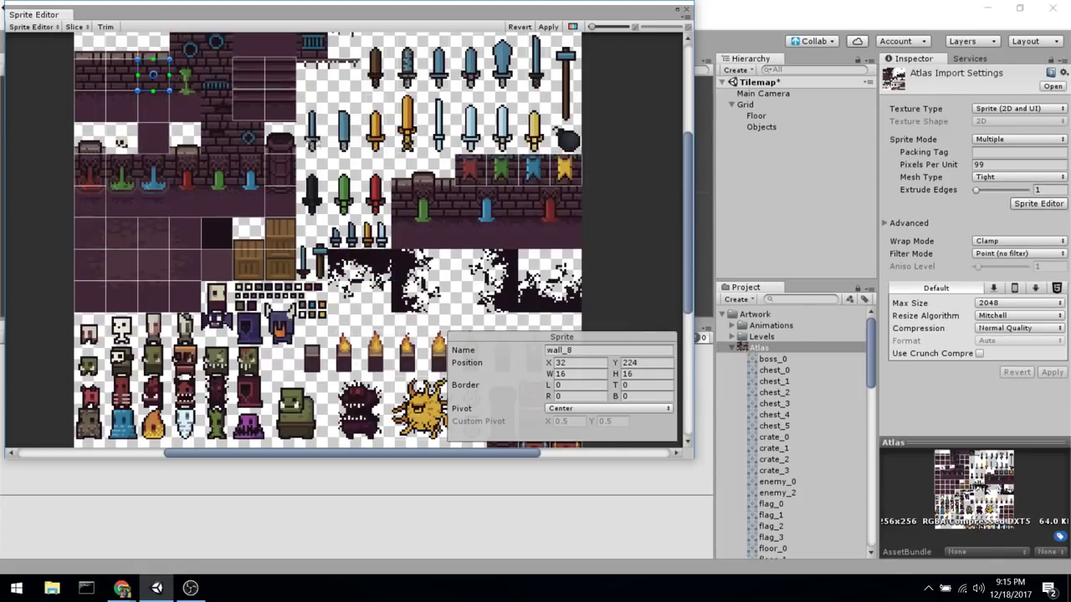
{"action": "scroll", "coordinate": [297, 161], "scroll_direction": "down", "scroll_amount": 2}
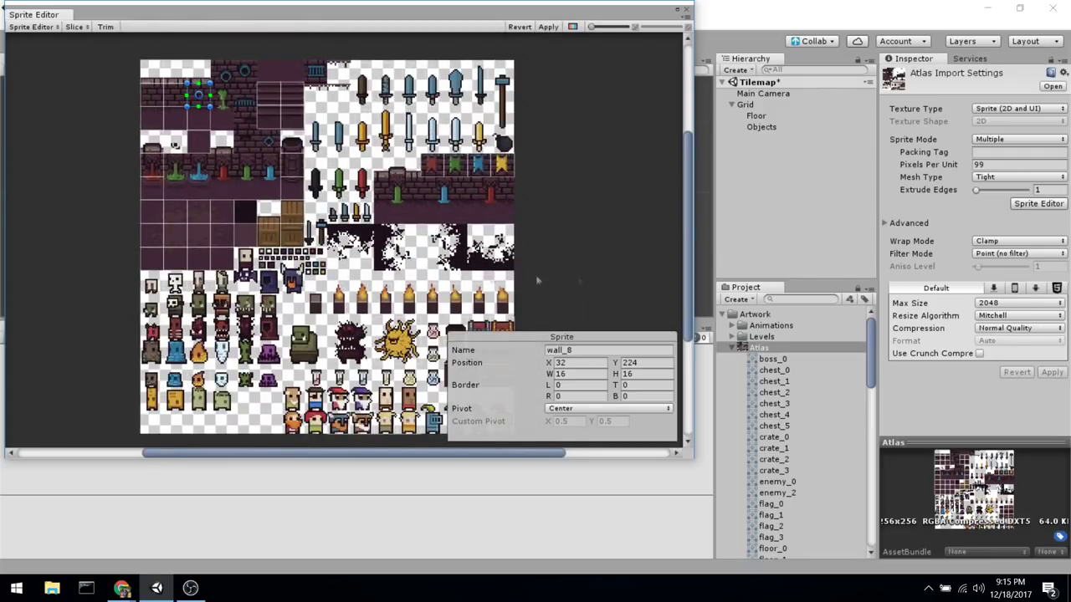
{"action": "middle_click_drag", "start_coordinate": [527, 305], "coordinate": [482, 212]}
{"action": "left_click", "coordinate": [458, 237]}
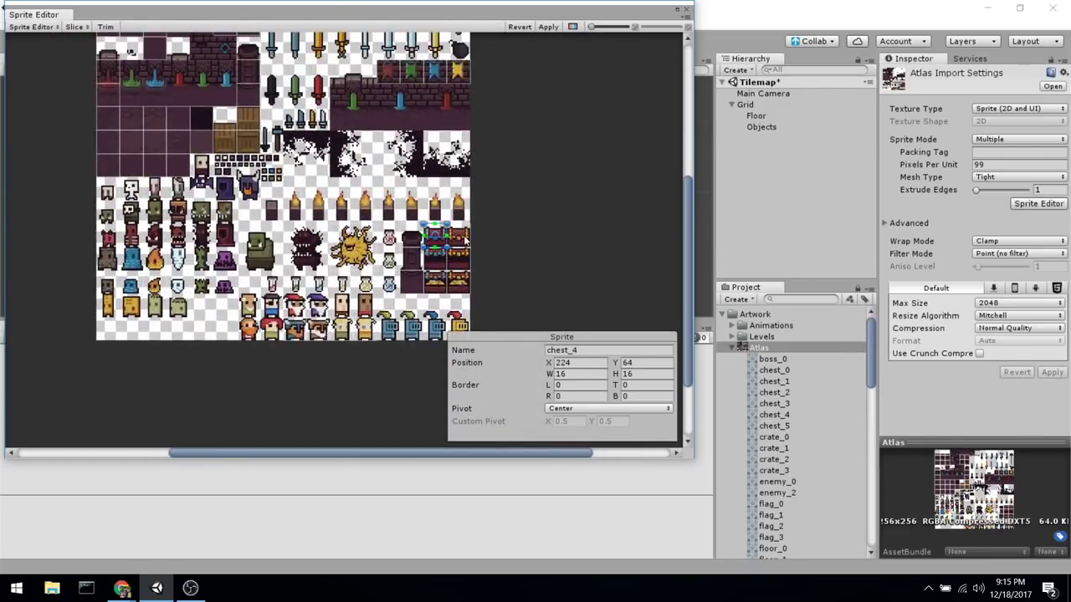
{"action": "scroll", "coordinate": [481, 235], "scroll_direction": "up", "scroll_amount": 2}
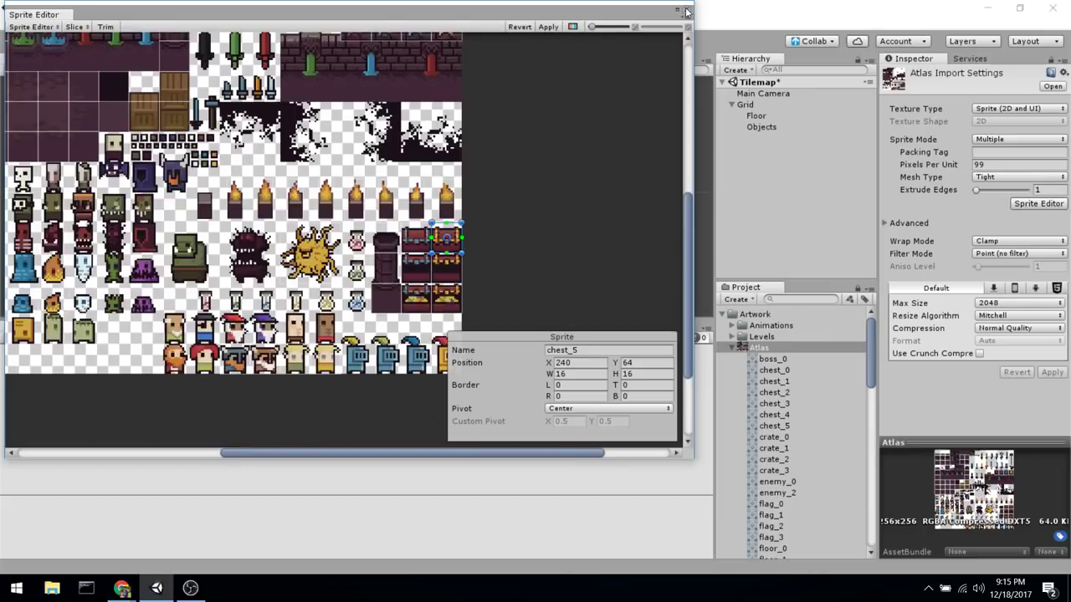
{"action": "middle_click_drag", "start_coordinate": [544, 176], "coordinate": [631, 205]}
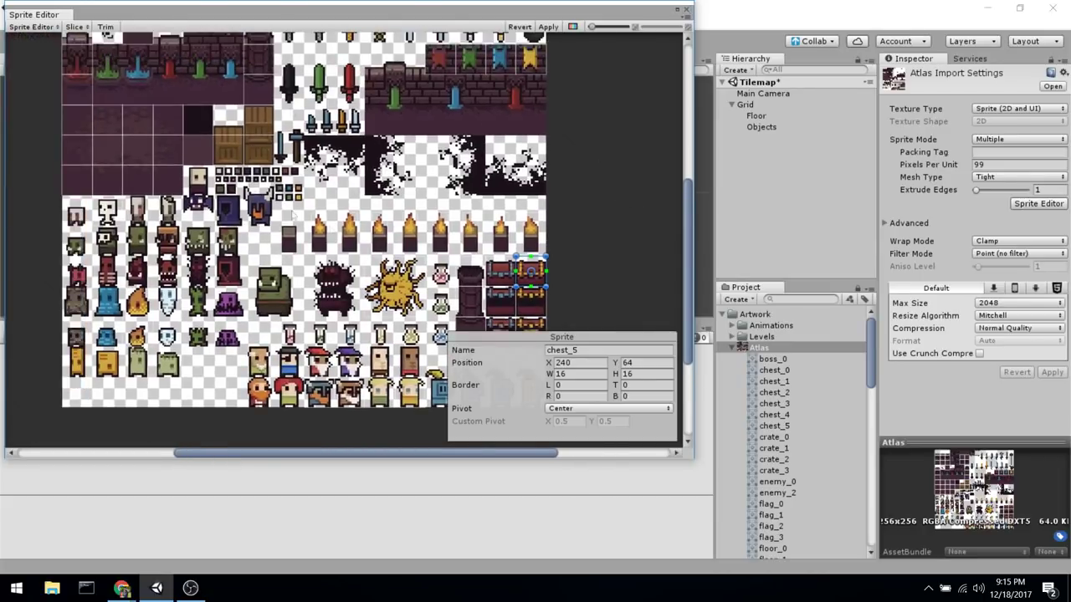
{"action": "left_click", "coordinate": [686, 10]}
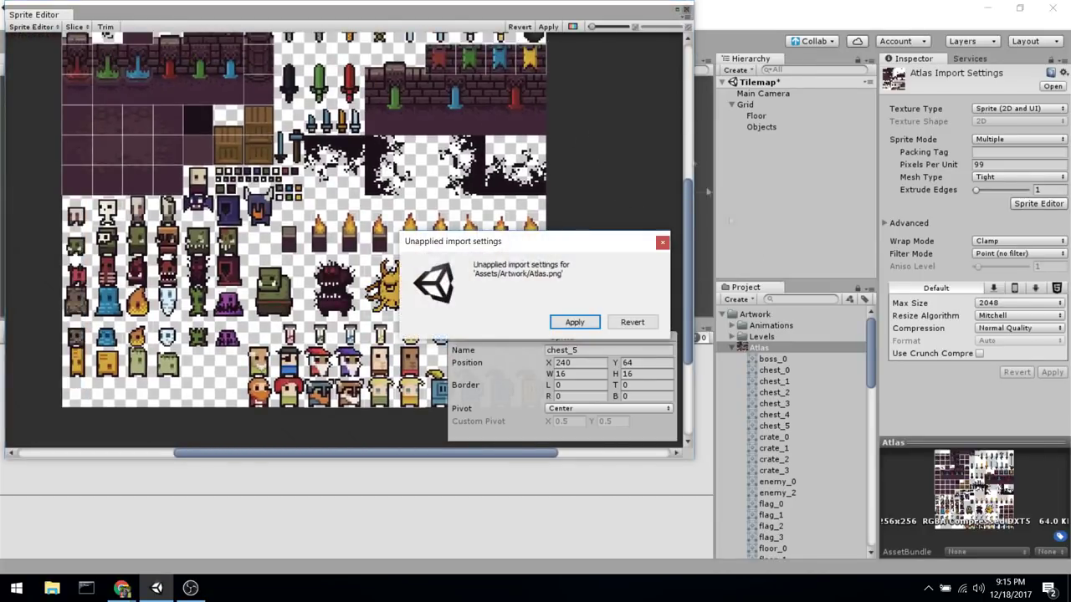
{"action": "left_click", "coordinate": [575, 322]}
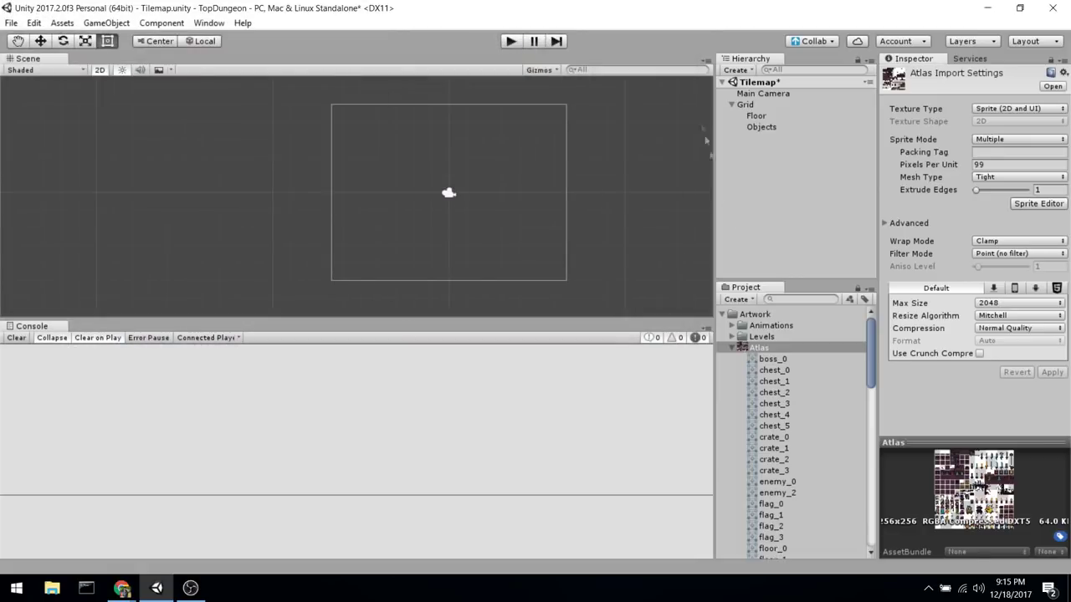
Browse the Atlas's chest_3, floor_1 and chest_2 sprites and its import settings.
{"action": "left_click", "coordinate": [737, 348]}
{"action": "left_click", "coordinate": [731, 347]}
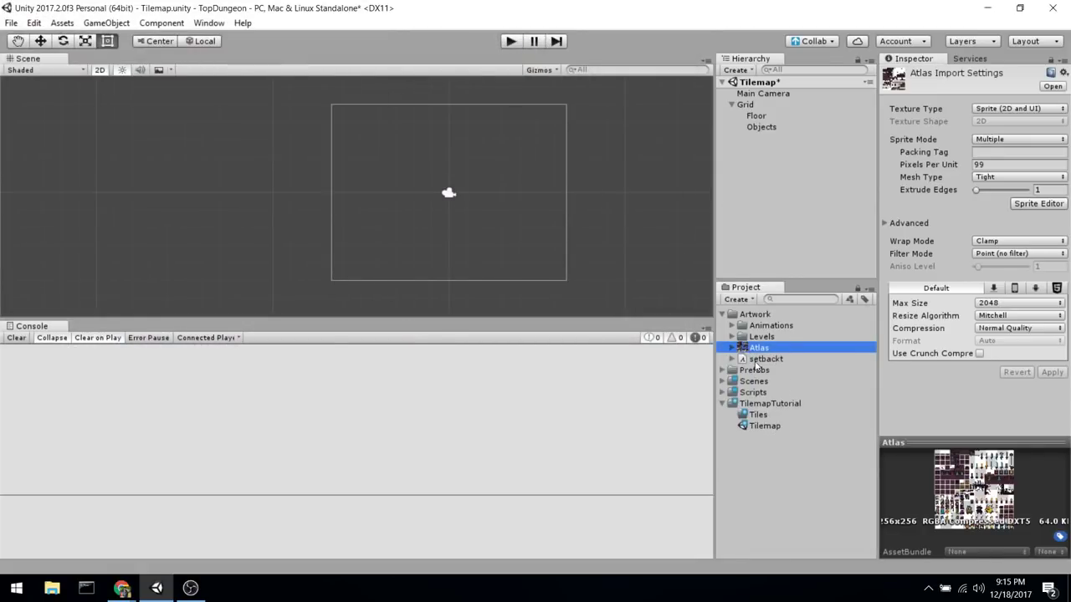
{"action": "left_click", "coordinate": [731, 347]}
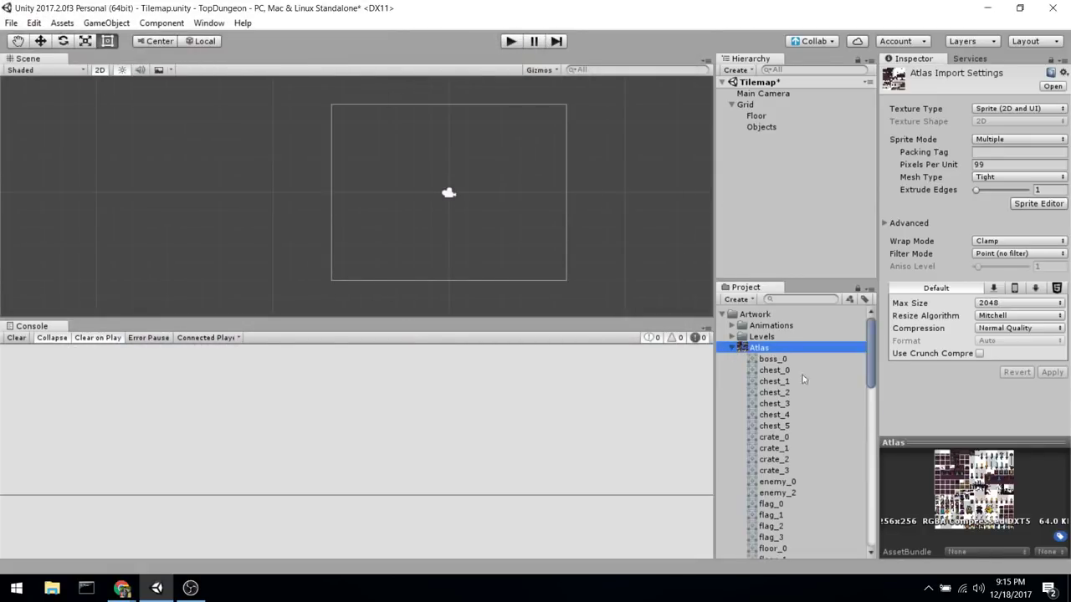
{"action": "left_click", "coordinate": [806, 403]}
{"action": "scroll", "coordinate": [806, 403], "scroll_direction": "down", "scroll_amount": 5}
{"action": "left_click", "coordinate": [798, 393]}
{"action": "scroll", "coordinate": [795, 393], "scroll_direction": "up", "scroll_amount": 5}
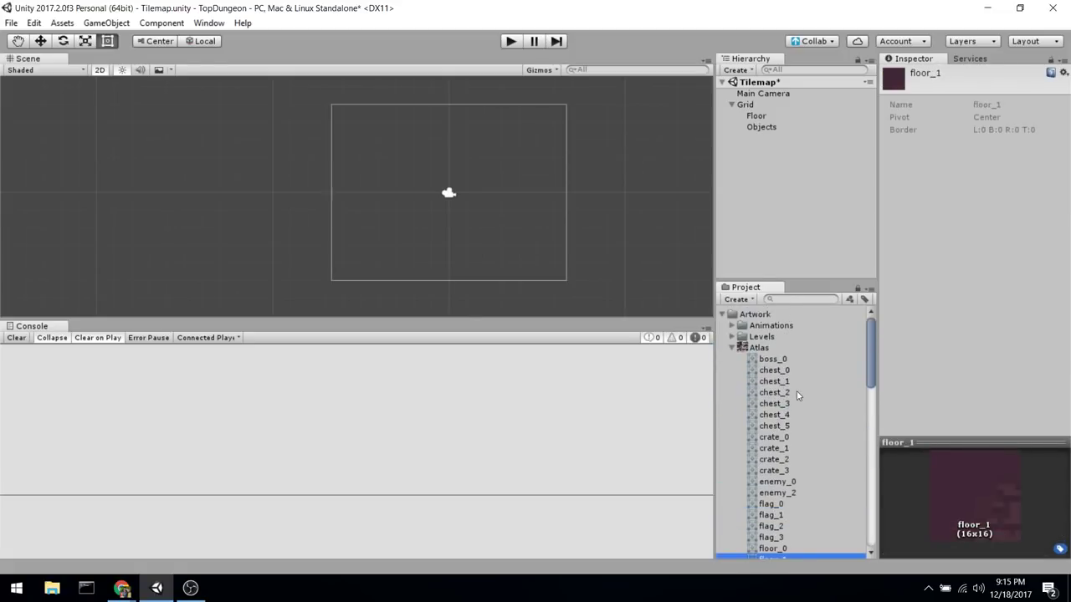
{"action": "left_click", "coordinate": [759, 348]}
{"action": "left_click", "coordinate": [774, 393]}
{"action": "scroll", "coordinate": [528, 251], "scroll_direction": "down", "scroll_amount": 1}
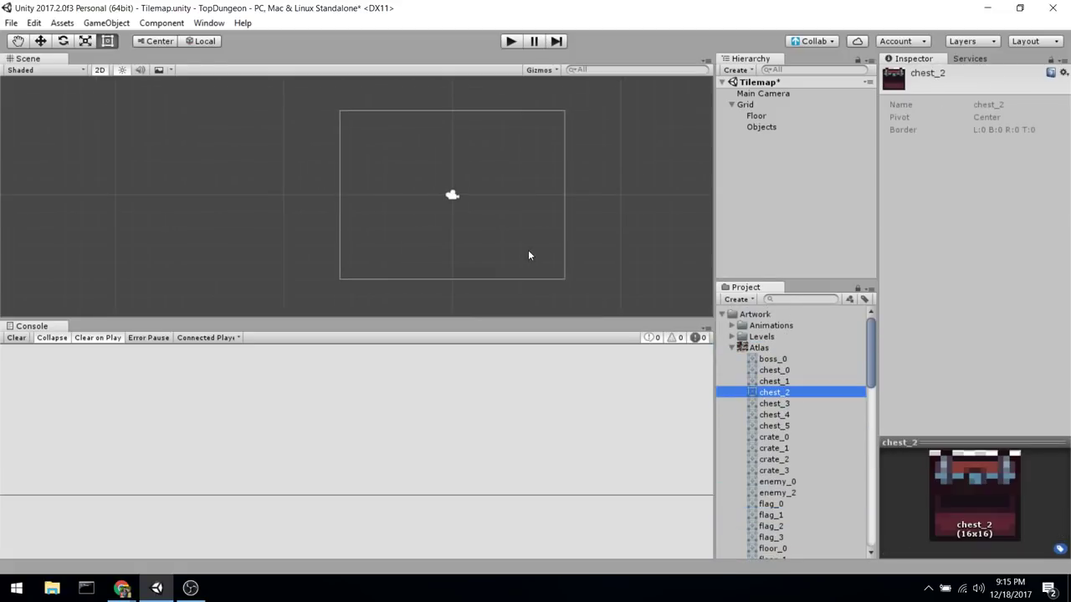
{"action": "scroll", "coordinate": [557, 235], "scroll_direction": "up", "scroll_amount": 1}
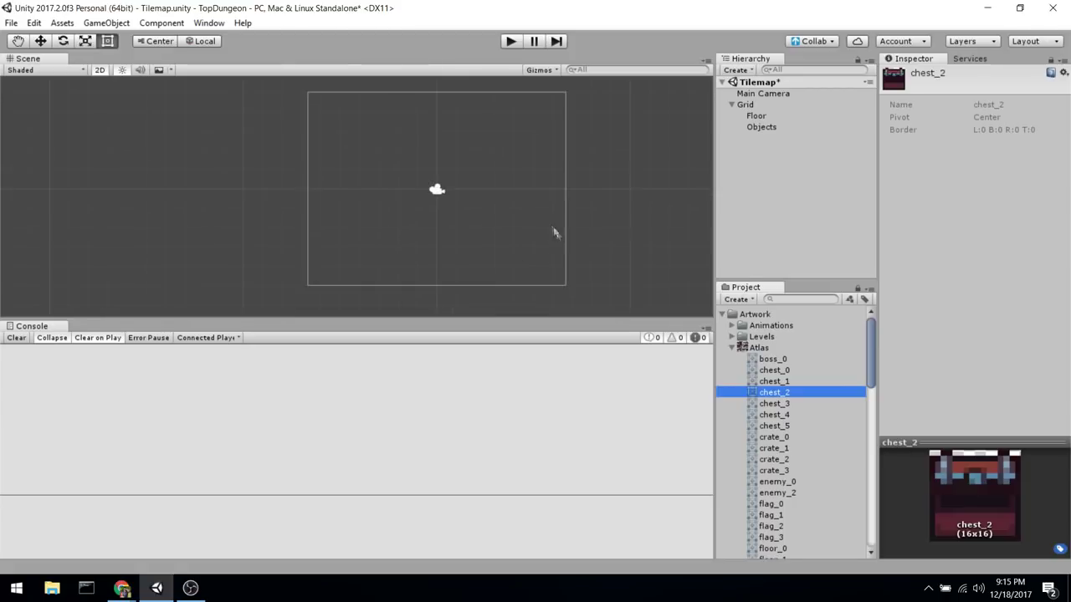
Drag the Scene/Console splitter down to enlarge the Scene view, then open the Window menu.
{"action": "left_click_drag", "start_coordinate": [496, 315], "coordinate": [500, 412]}
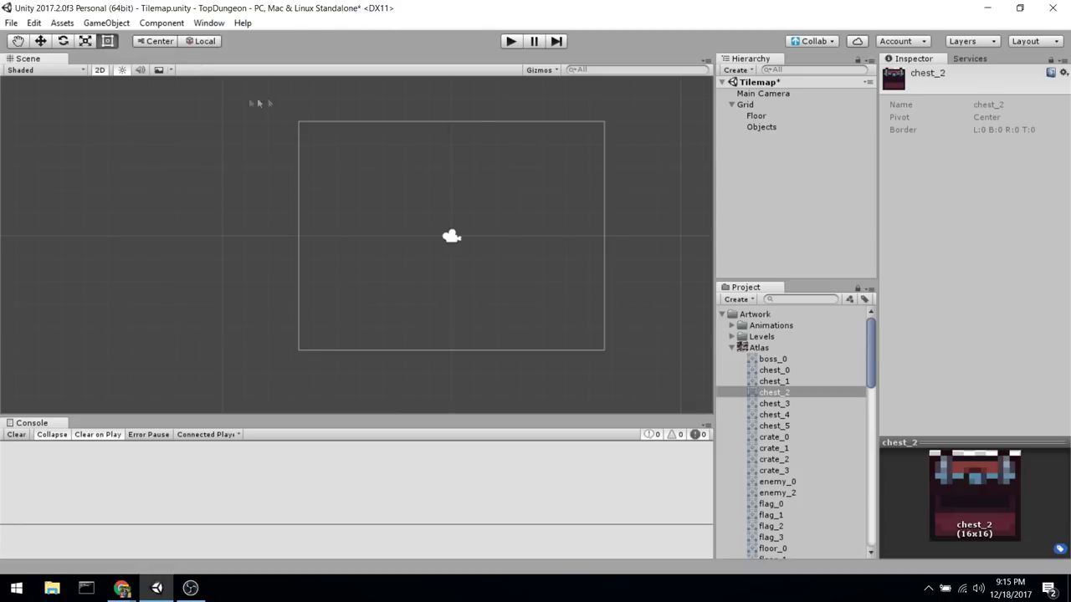
{"action": "left_click_drag", "start_coordinate": [257, 103], "coordinate": [631, 376]}
{"action": "left_click", "coordinate": [653, 281]}
{"action": "scroll", "coordinate": [645, 257], "scroll_direction": "up", "scroll_amount": 1}
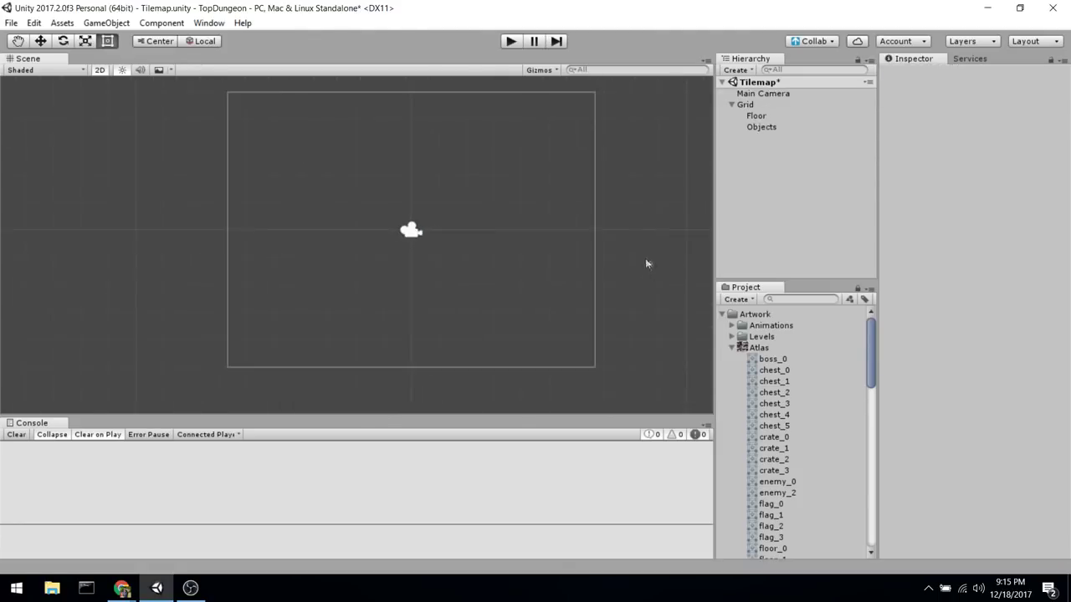
{"action": "scroll", "coordinate": [646, 263], "scroll_direction": "down", "scroll_amount": 1}
{"action": "left_click", "coordinate": [209, 22]}
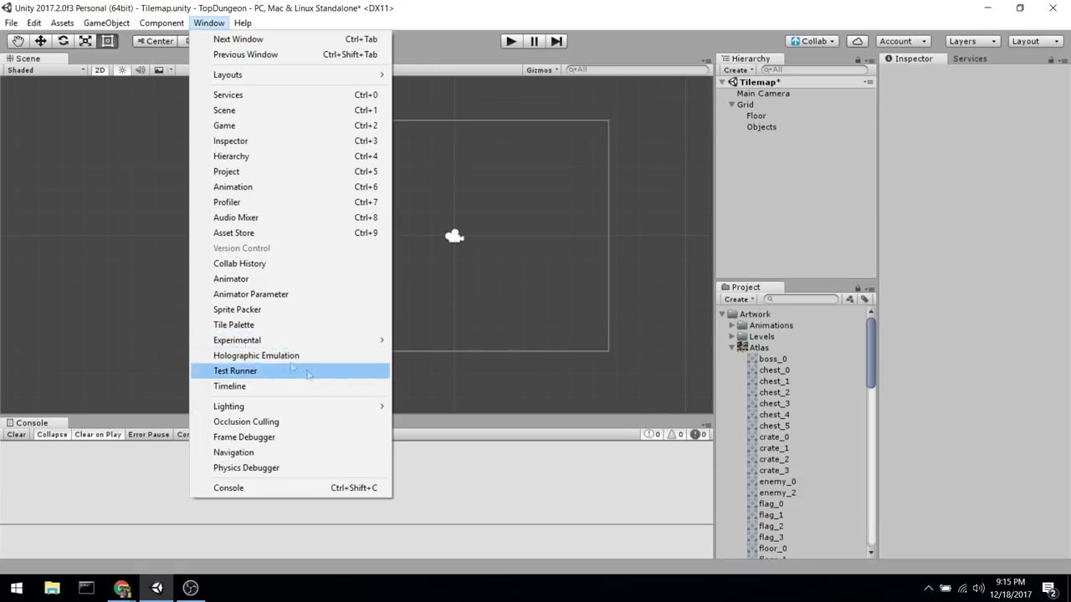
Open the Tile Palette, dock it left of the Scene view, and widen it.
{"action": "left_click", "coordinate": [259, 325]}
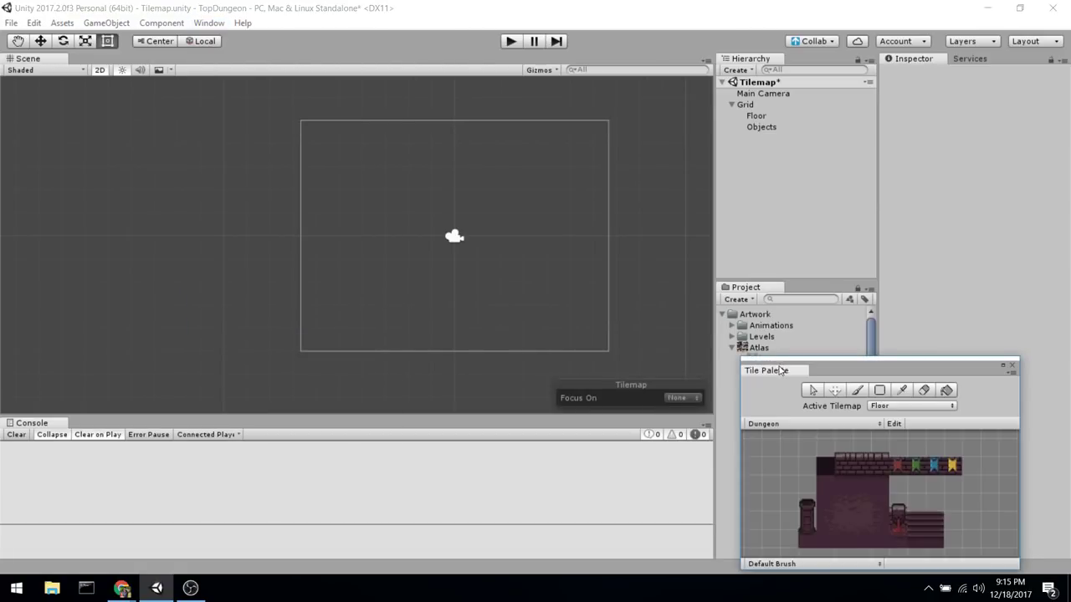
{"action": "left_click_drag", "start_coordinate": [778, 371], "coordinate": [65, 215]}
{"action": "left_click_drag", "start_coordinate": [240, 211], "coordinate": [359, 221]}
{"action": "scroll", "coordinate": [220, 251], "scroll_direction": "down", "scroll_amount": 2}
{"action": "scroll", "coordinate": [220, 251], "scroll_direction": "up", "scroll_amount": 3}
{"action": "middle_click_drag", "start_coordinate": [220, 251], "coordinate": [142, 242]}
{"action": "middle_click_drag", "start_coordinate": [189, 143], "coordinate": [204, 148]}
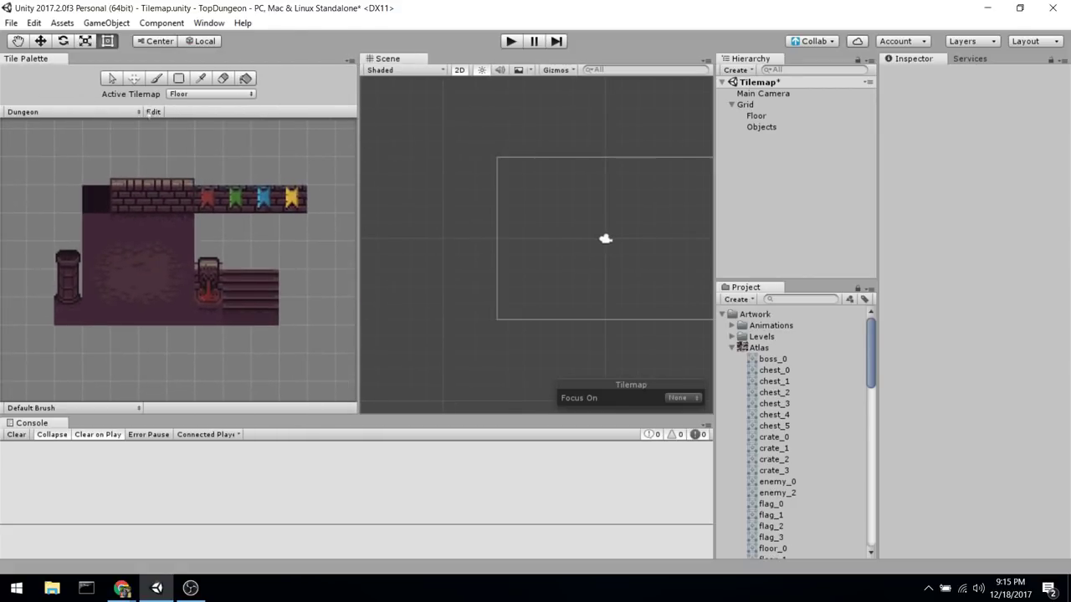
Create a new palette named TilemapTutorial and save it in the TilemapTutorial folder.
{"action": "left_click", "coordinate": [122, 112]}
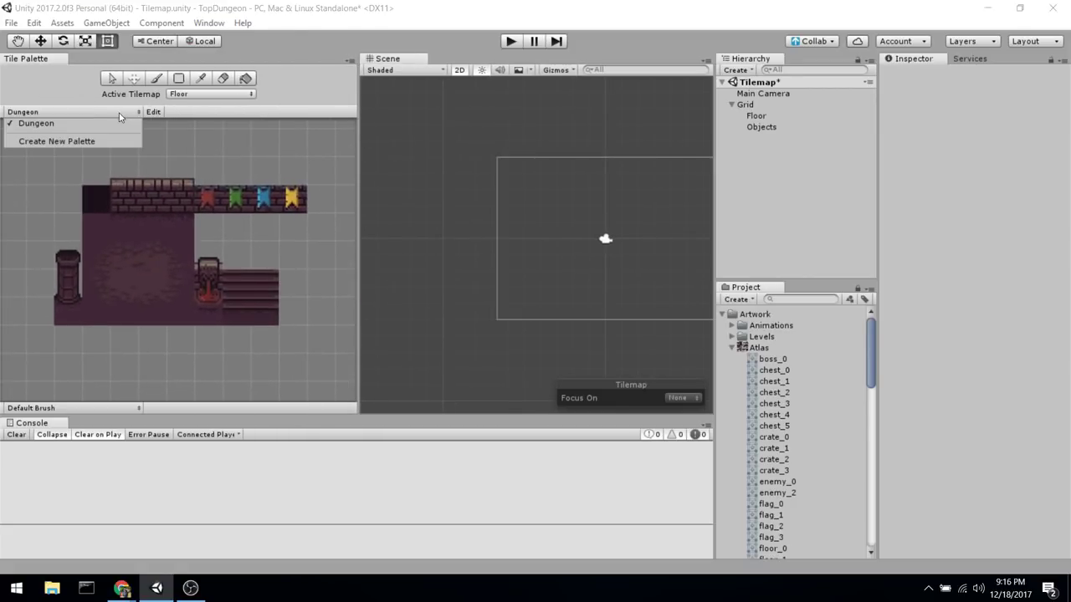
{"action": "left_click", "coordinate": [61, 140]}
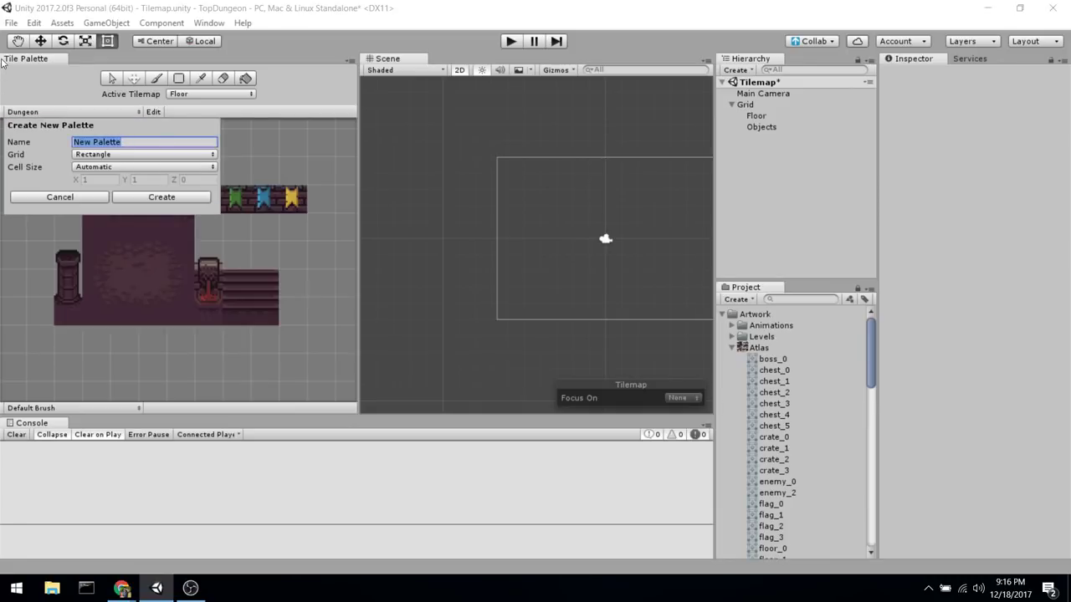
{"action": "type", "text": "TilemapTutorial"}
{"action": "left_click", "coordinate": [164, 198]}
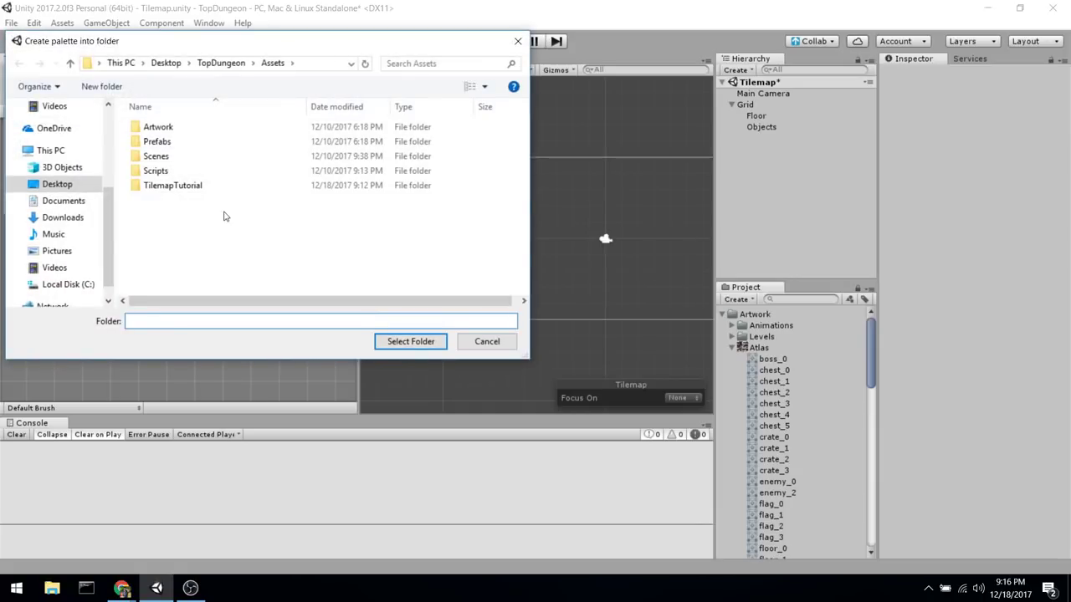
{"action": "left_click", "coordinate": [197, 191]}
{"action": "double_click", "coordinate": [199, 192]}
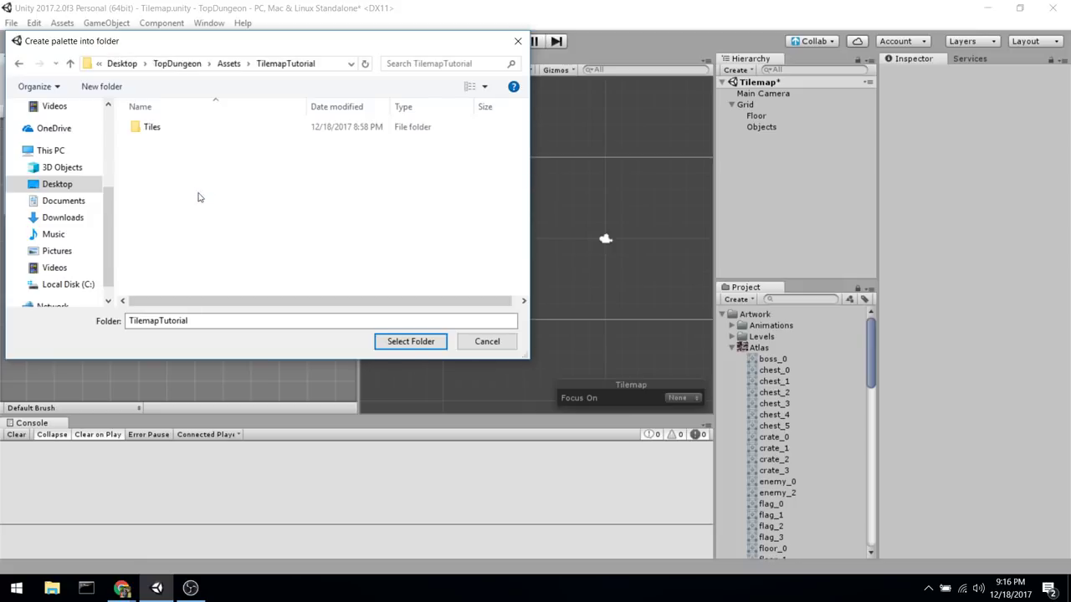
{"action": "left_click", "coordinate": [427, 342]}
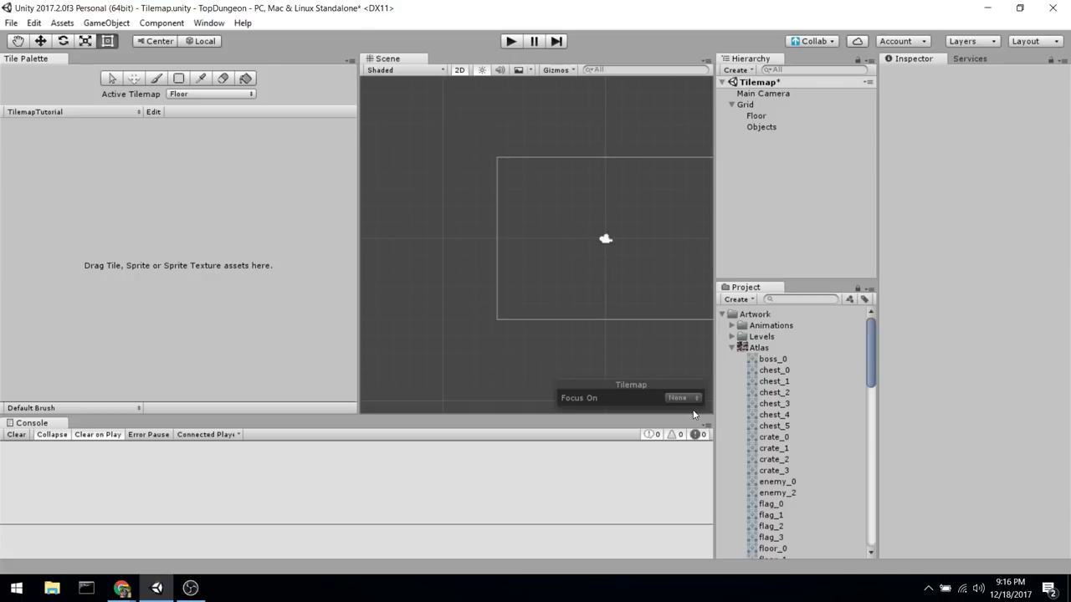
Drag sprites chest_0 through chest_5 into the palette, generating their tiles in TilemapTutorial/Tiles.
{"action": "left_click", "coordinate": [791, 368]}
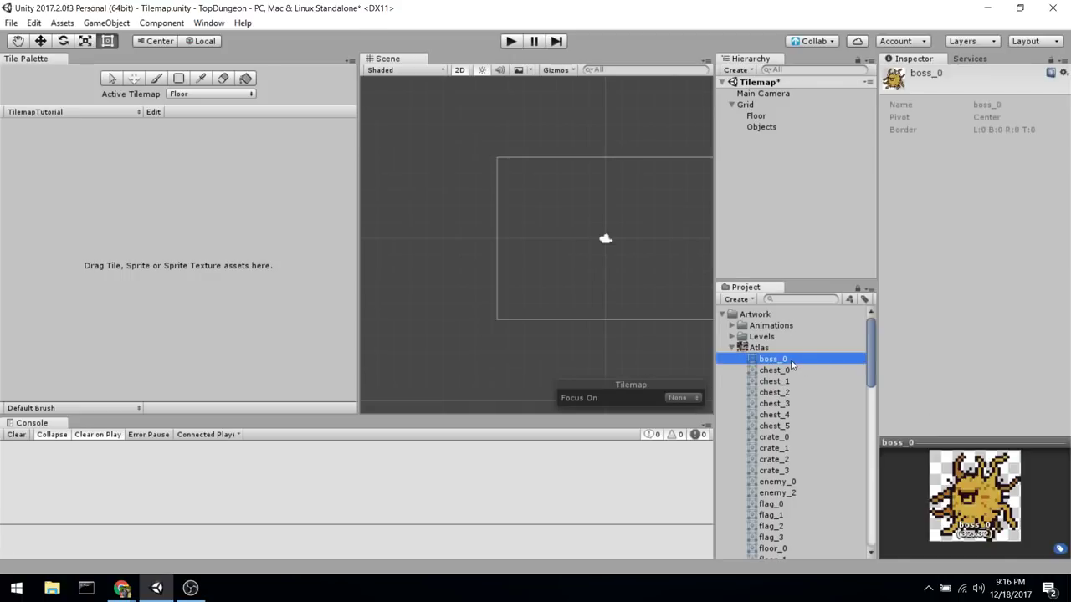
{"action": "key", "text": "Down"}
{"action": "key", "text": "Up"}
{"action": "key", "text": "Down"}
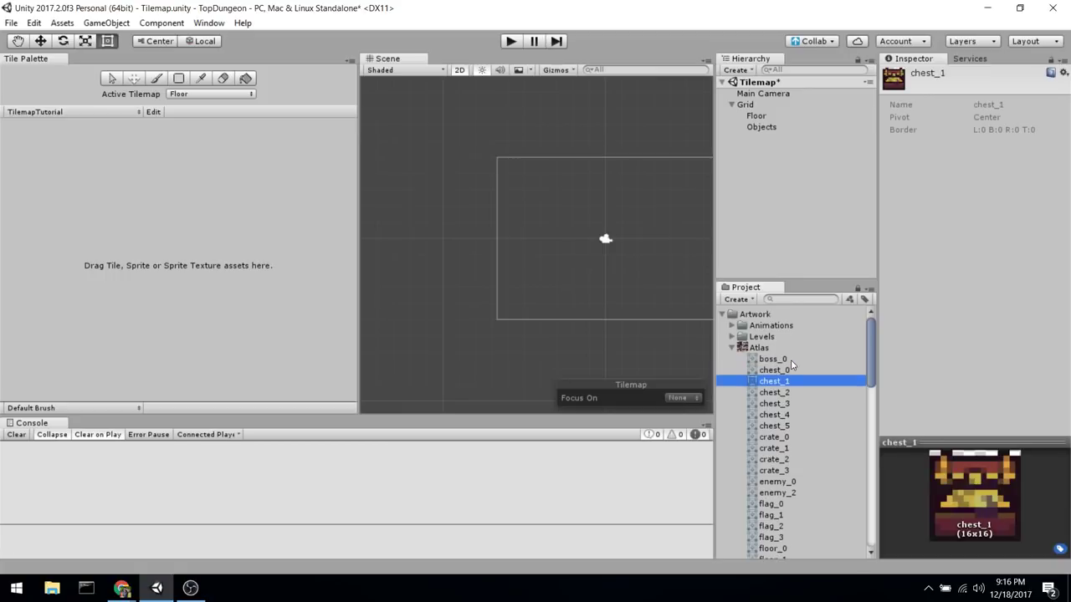
{"action": "key", "text": "Up"}
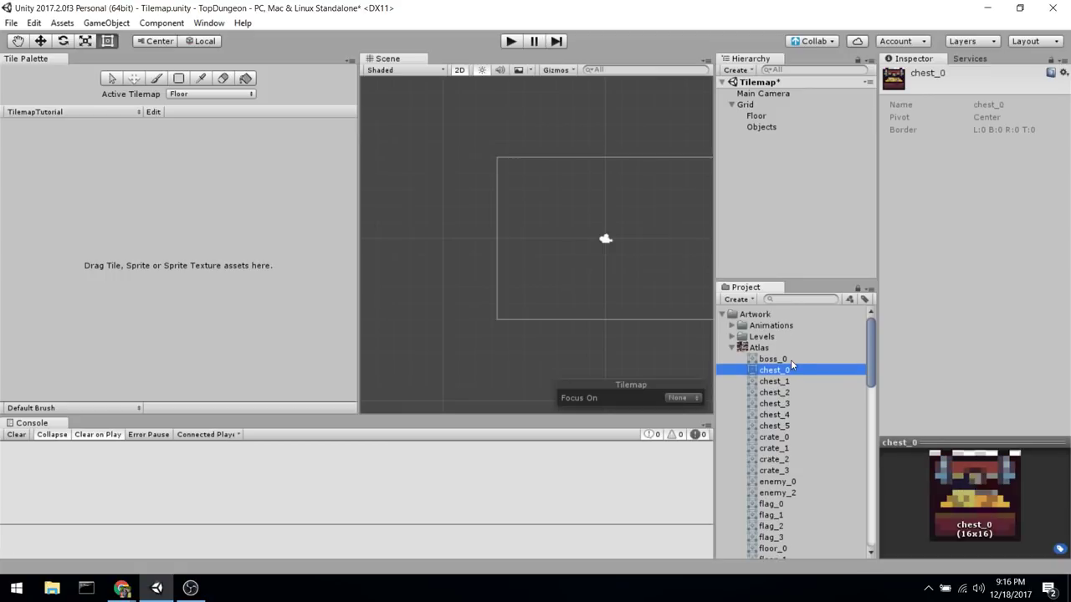
{"action": "left_click", "coordinate": [790, 426], "text": "shift"}
{"action": "left_click_drag", "start_coordinate": [790, 403], "coordinate": [86, 199]}
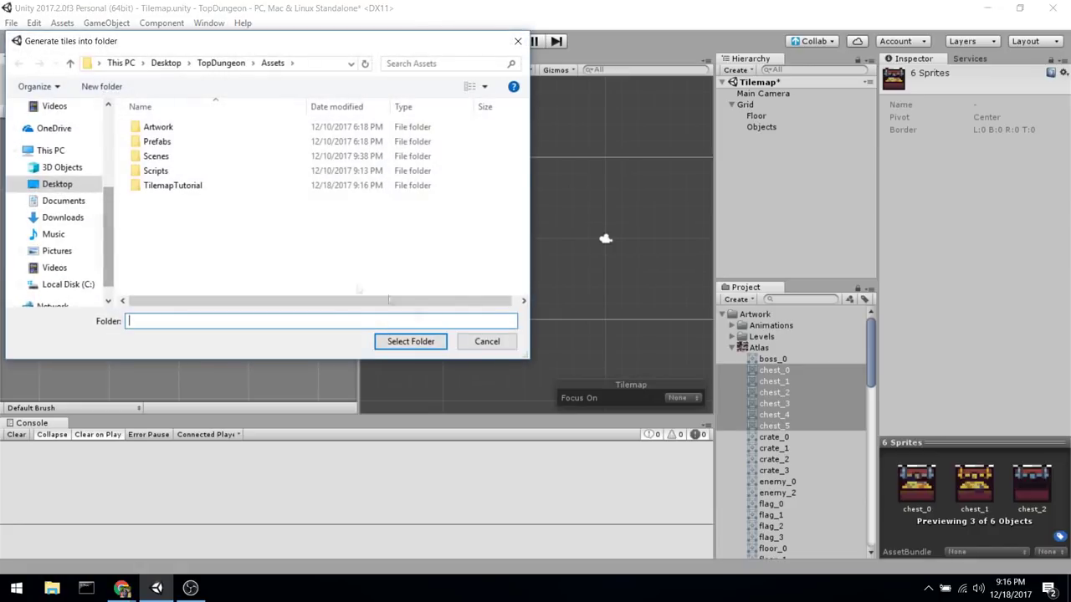
{"action": "double_click", "coordinate": [156, 183]}
{"action": "left_click", "coordinate": [184, 134]}
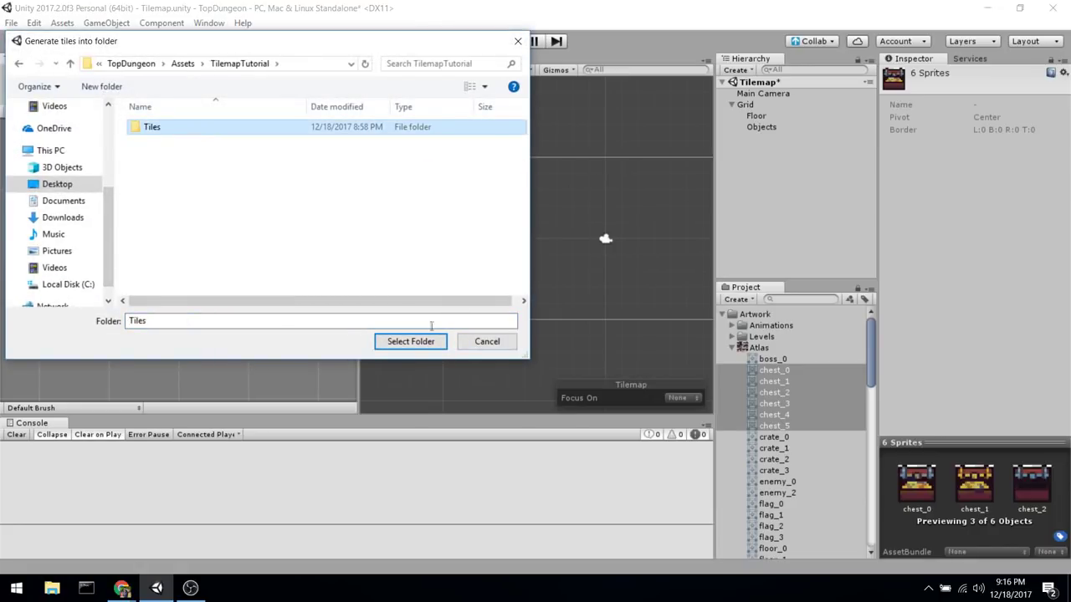
{"action": "left_click", "coordinate": [422, 344]}
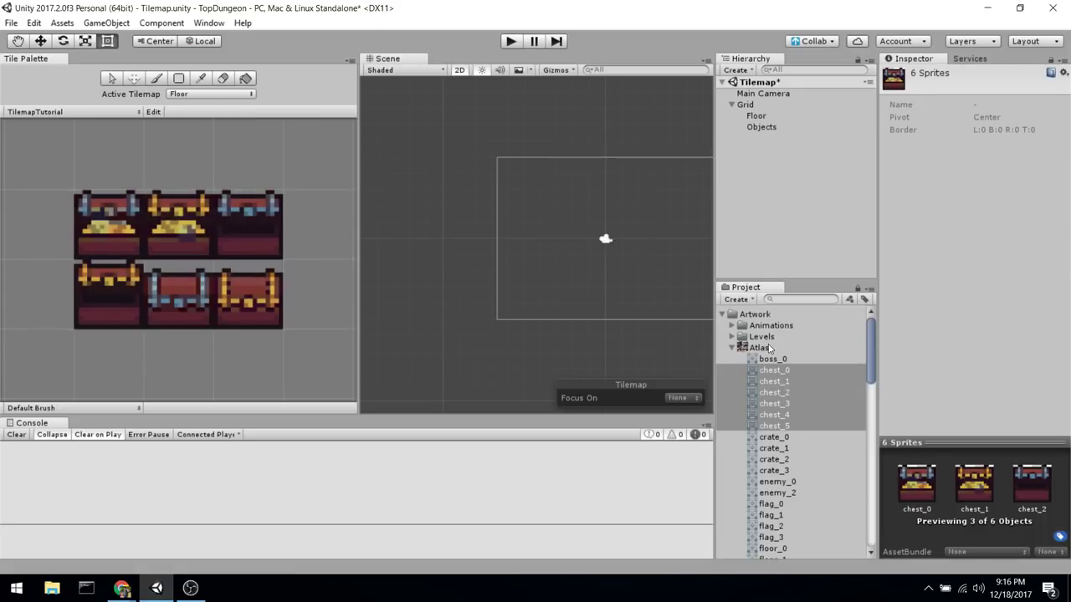
{"action": "scroll", "coordinate": [731, 352], "scroll_direction": "down", "scroll_amount": 15}
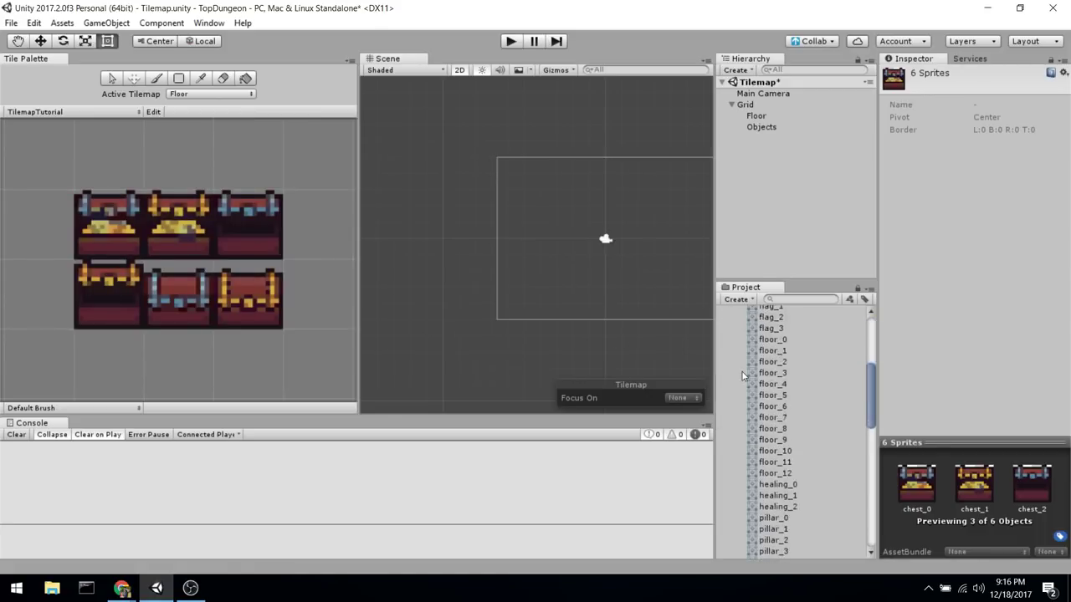
{"action": "left_click", "coordinate": [773, 475]}
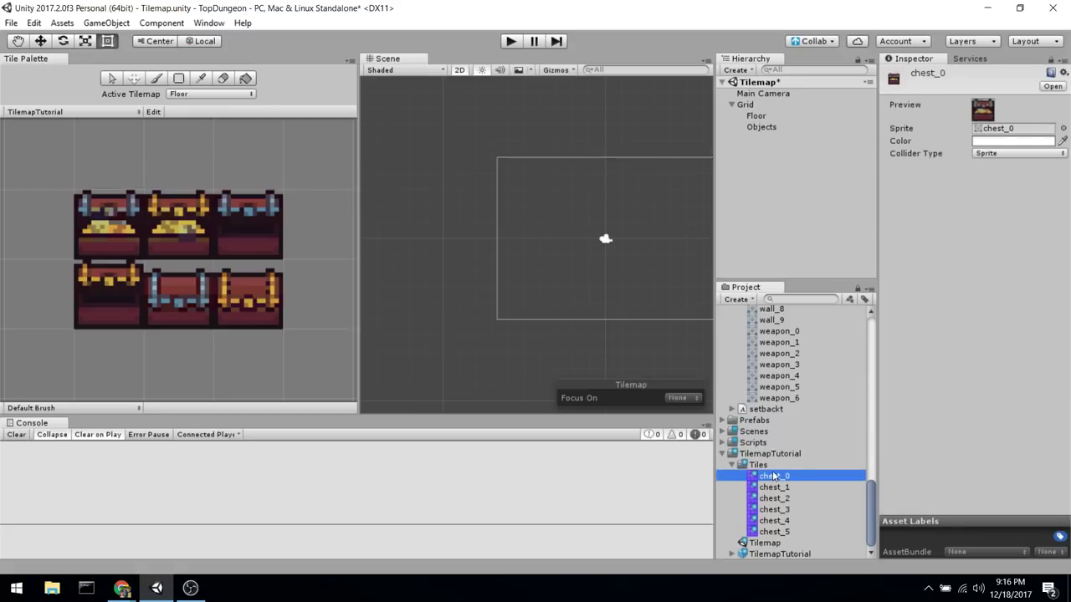
{"action": "key", "text": "Down"}
{"action": "key", "text": "Down"}
{"action": "key", "text": "Down"}
{"action": "key", "text": "Down"}
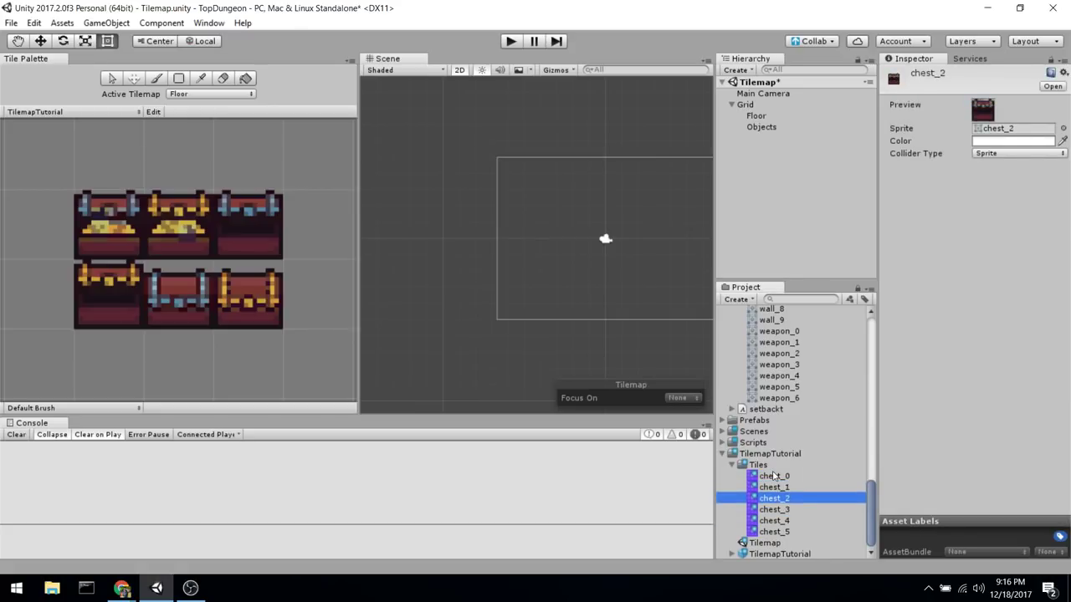
{"action": "left_click_drag", "start_coordinate": [876, 252], "coordinate": [746, 246]}
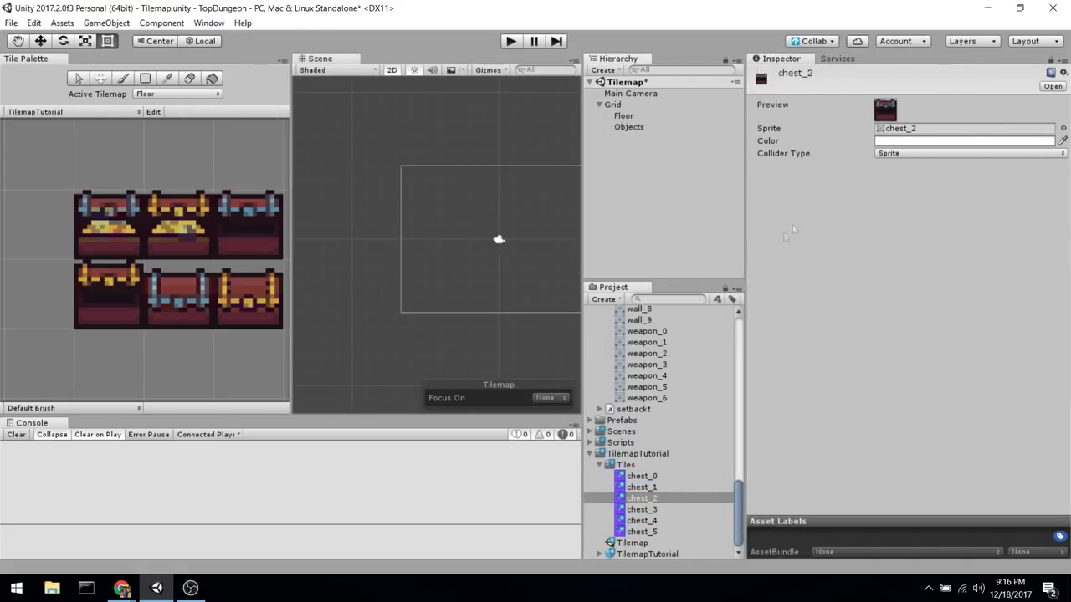
{"action": "left_click", "coordinate": [782, 155]}
{"action": "left_click_drag", "start_coordinate": [581, 201], "coordinate": [920, 234]}
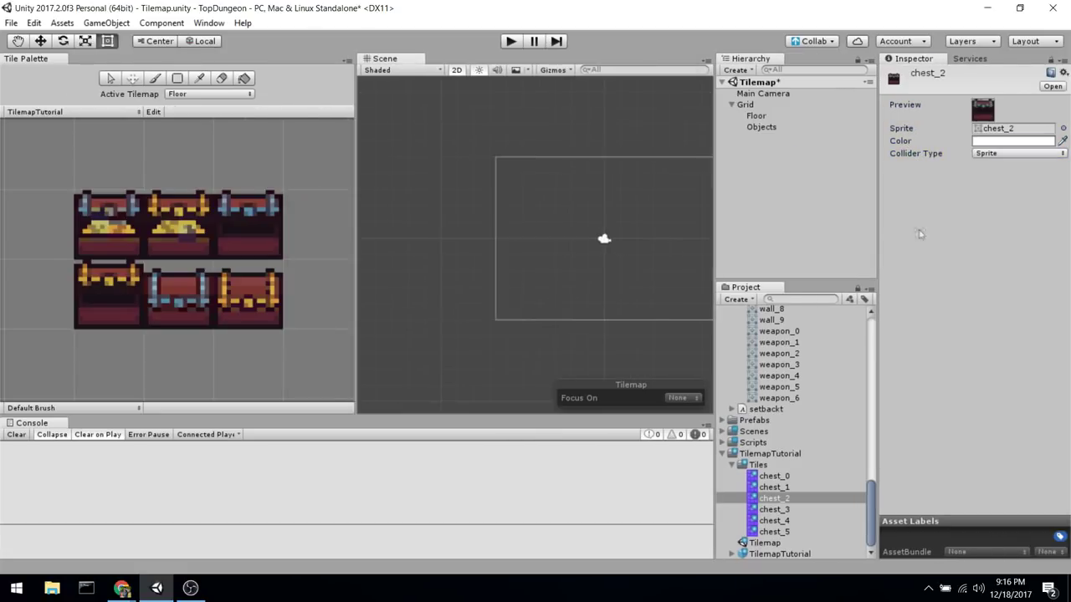
{"action": "left_click", "coordinate": [808, 368]}
{"action": "scroll", "coordinate": [805, 369], "scroll_direction": "up", "scroll_amount": 3}
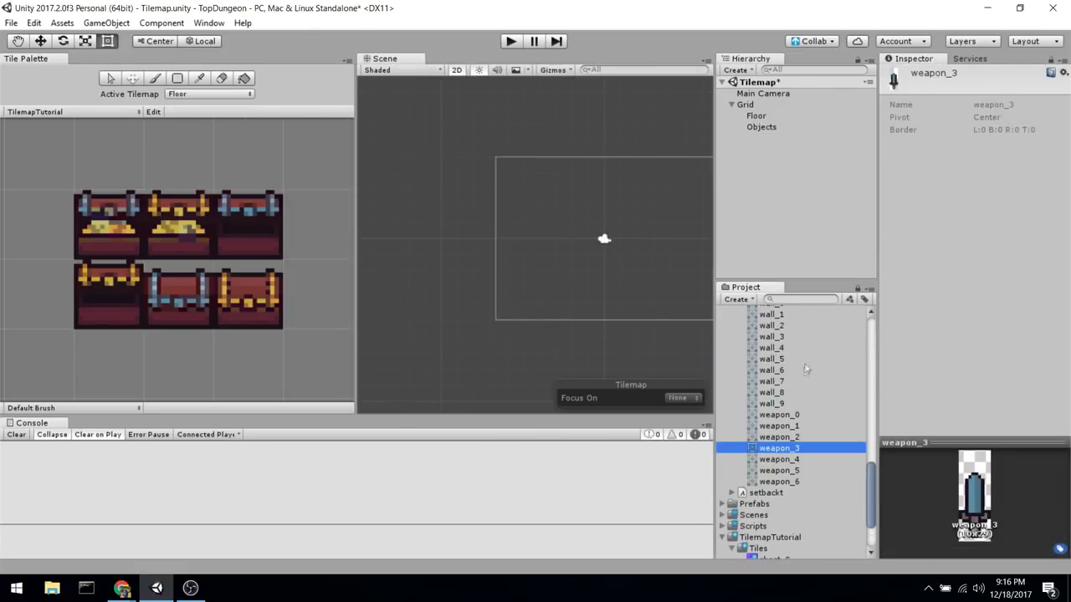
Browse the wall_9, torch_5, stairs_0 and pillar_0 sprites in the Atlas.
{"action": "left_click", "coordinate": [777, 403]}
{"action": "scroll", "coordinate": [778, 404], "scroll_direction": "up", "scroll_amount": 5}
{"action": "left_click", "coordinate": [785, 435]}
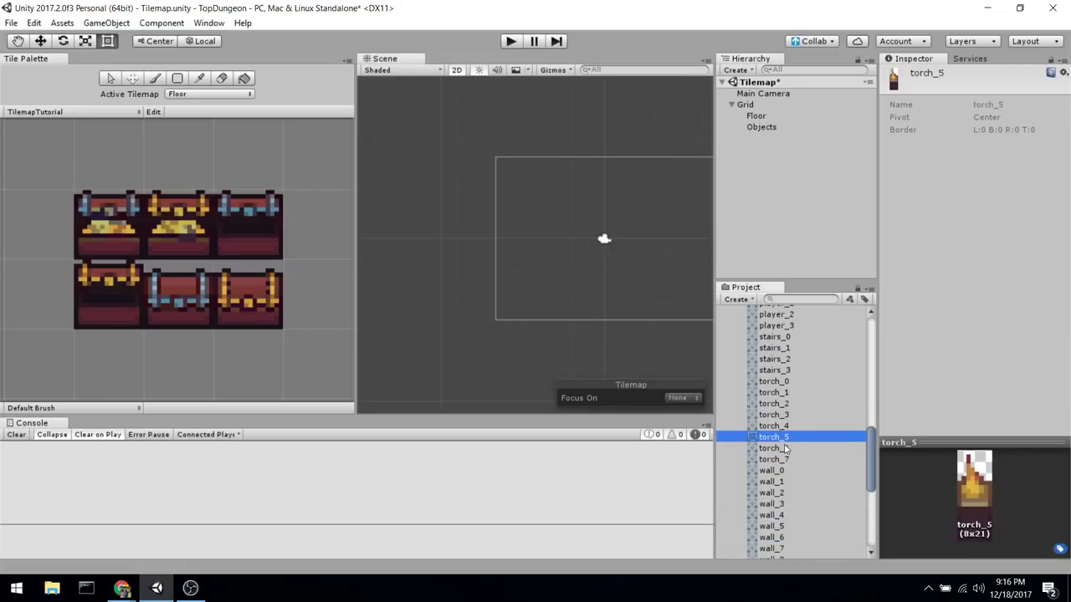
{"action": "scroll", "coordinate": [787, 390], "scroll_direction": "up", "scroll_amount": 2}
{"action": "left_click", "coordinate": [787, 380]}
{"action": "scroll", "coordinate": [786, 381], "scroll_direction": "up", "scroll_amount": 3}
{"action": "left_click", "coordinate": [784, 351]}
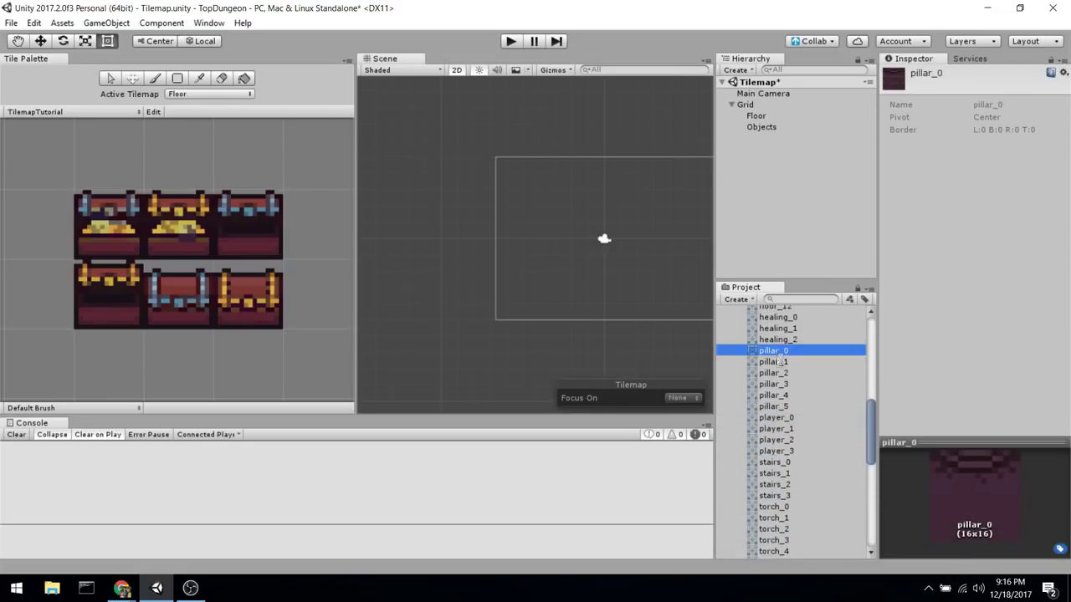
{"action": "scroll", "coordinate": [783, 376], "scroll_direction": "up", "scroll_amount": 6}
Turn the floor_0 sprite into a palette tile and save it.
{"action": "left_click", "coordinate": [779, 381]}
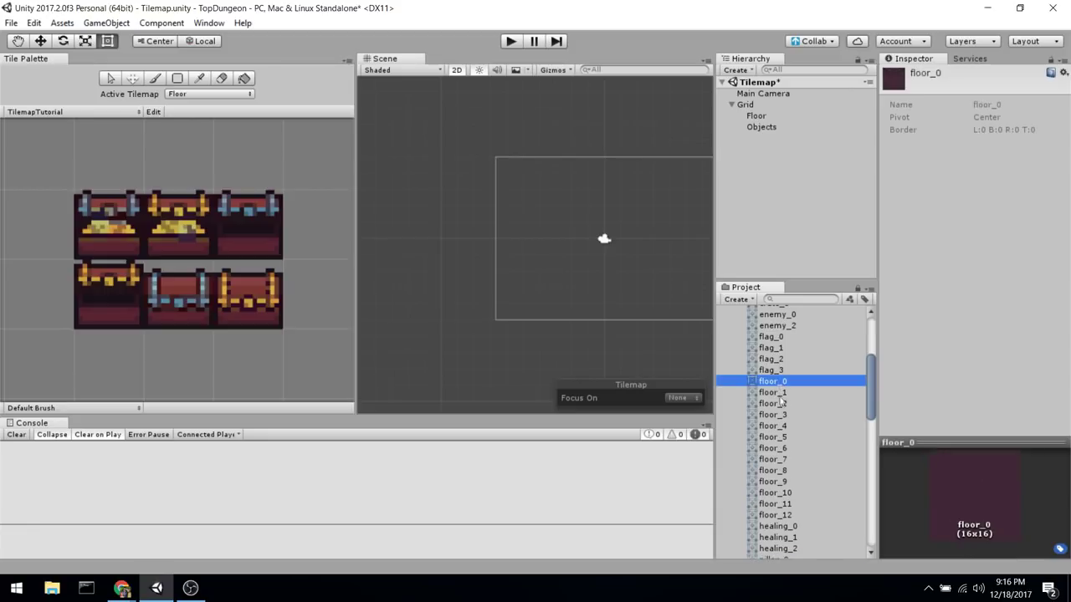
{"action": "left_click", "coordinate": [783, 395]}
{"action": "left_click", "coordinate": [777, 382]}
{"action": "left_click_drag", "start_coordinate": [777, 383], "coordinate": [301, 229]}
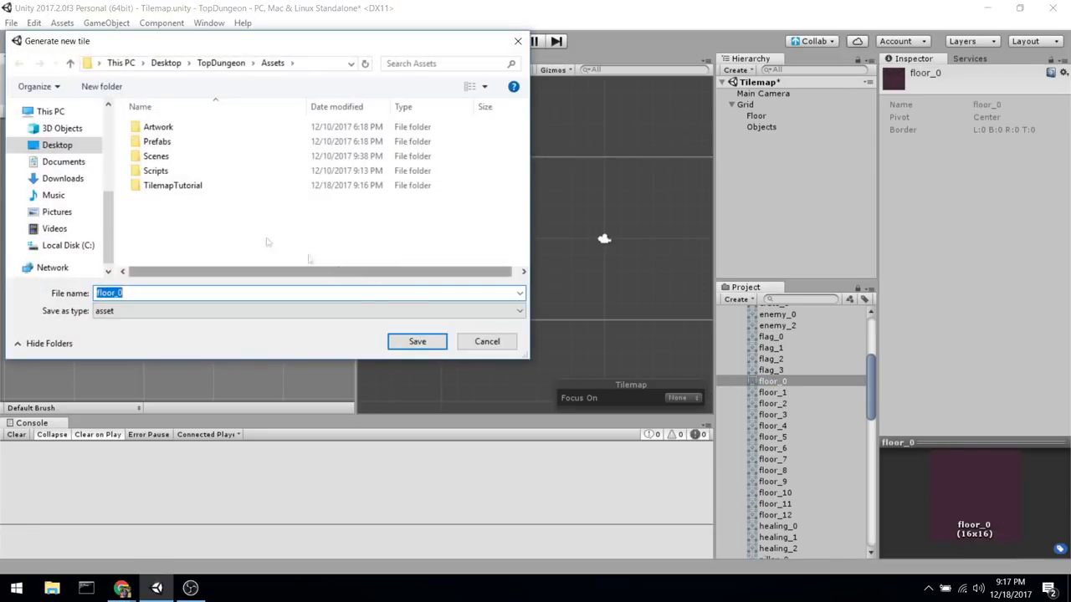
{"action": "left_click", "coordinate": [416, 341]}
Turn the wall_0 sprite into a palette tile saved in TilemapTutorial/Tiles.
{"action": "scroll", "coordinate": [770, 435], "scroll_direction": "down", "scroll_amount": 15}
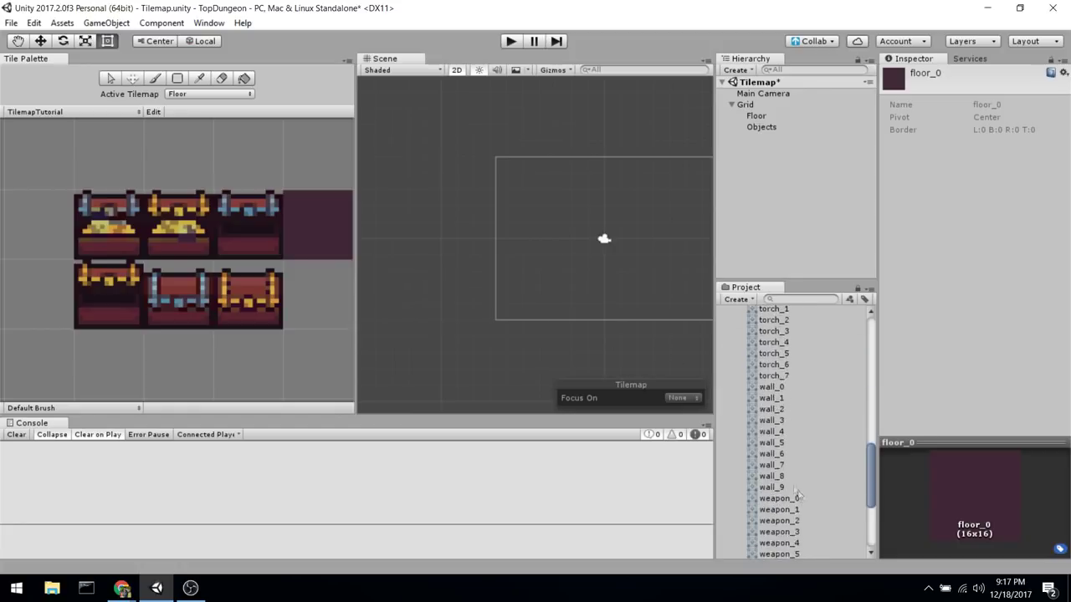
{"action": "left_click", "coordinate": [763, 532]}
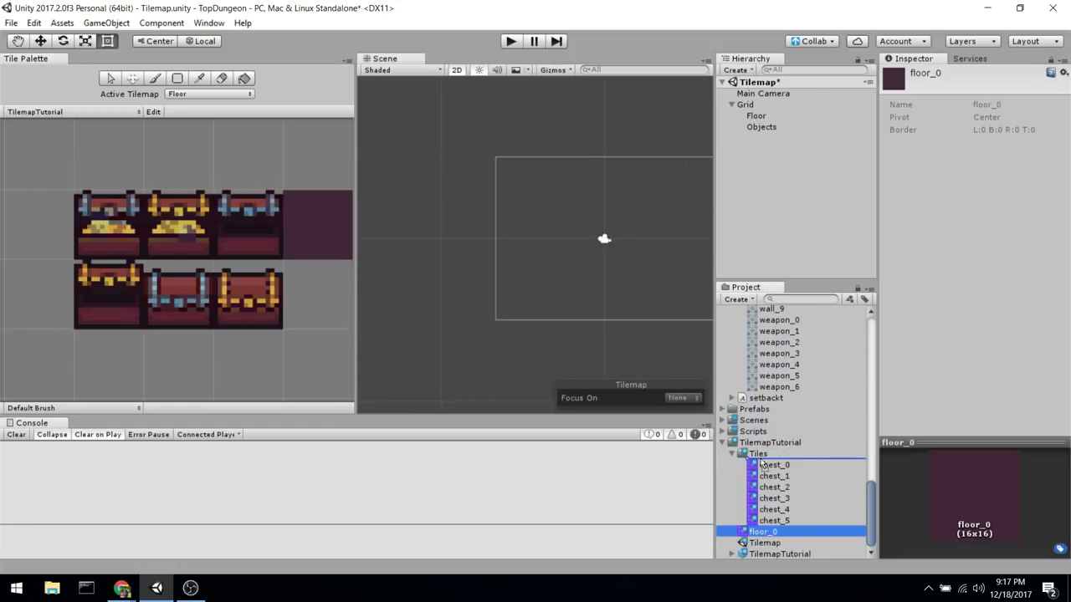
{"action": "scroll", "coordinate": [784, 426], "scroll_direction": "up", "scroll_amount": 7}
{"action": "left_click_drag", "start_coordinate": [774, 459], "coordinate": [318, 314]}
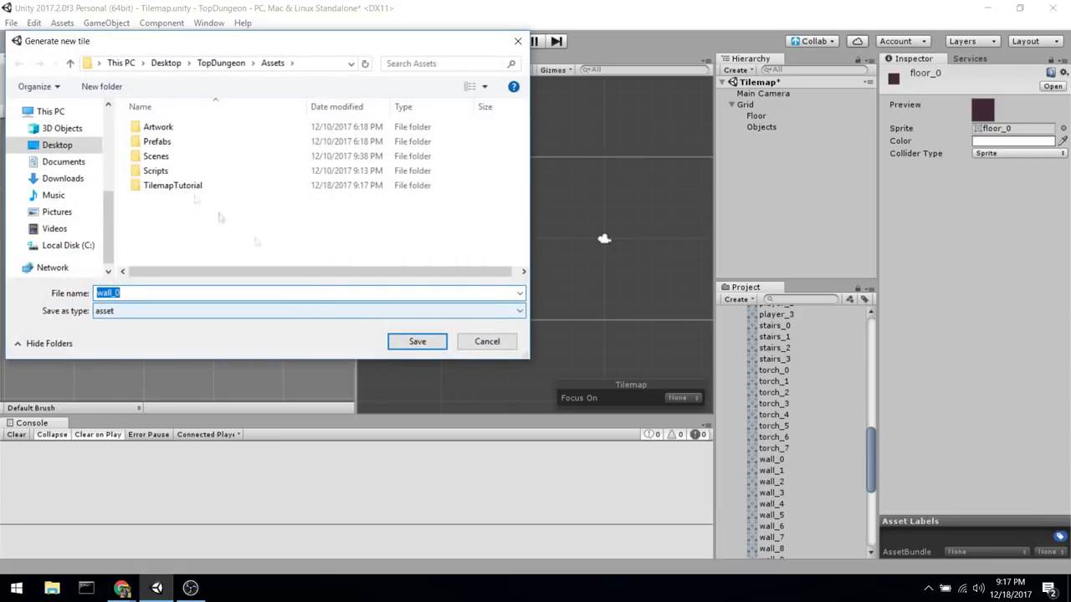
{"action": "double_click", "coordinate": [222, 185]}
{"action": "double_click", "coordinate": [151, 127]}
{"action": "left_click", "coordinate": [435, 347]}
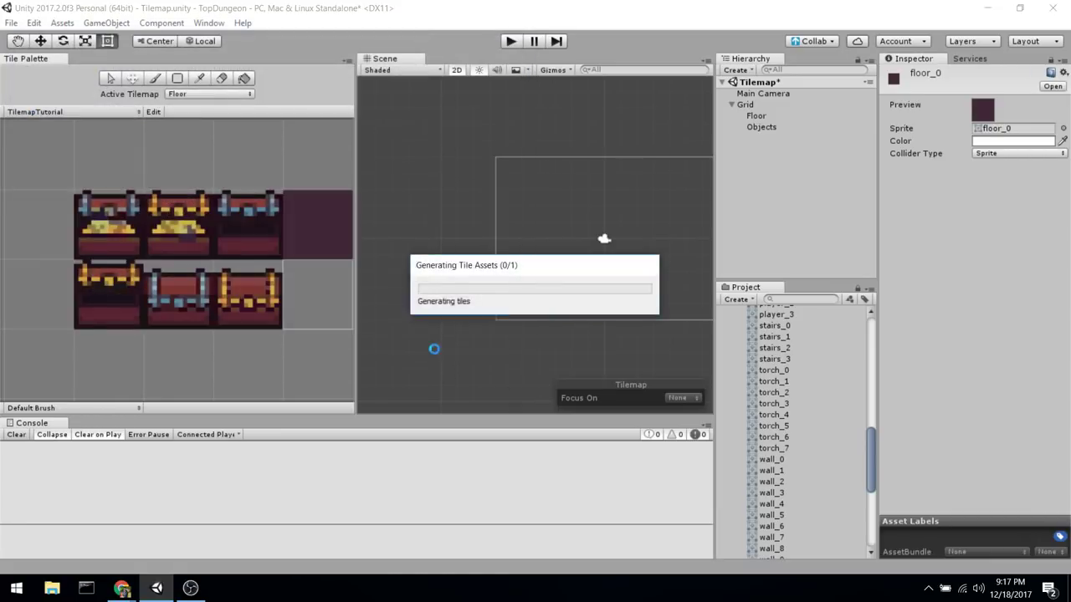
{"action": "scroll", "coordinate": [822, 412], "scroll_direction": "down", "scroll_amount": 4}
Add floor_1 through floor_12 to the palette as tiles stored in TilemapTutorial/Tiles.
{"action": "left_click", "coordinate": [770, 402]}
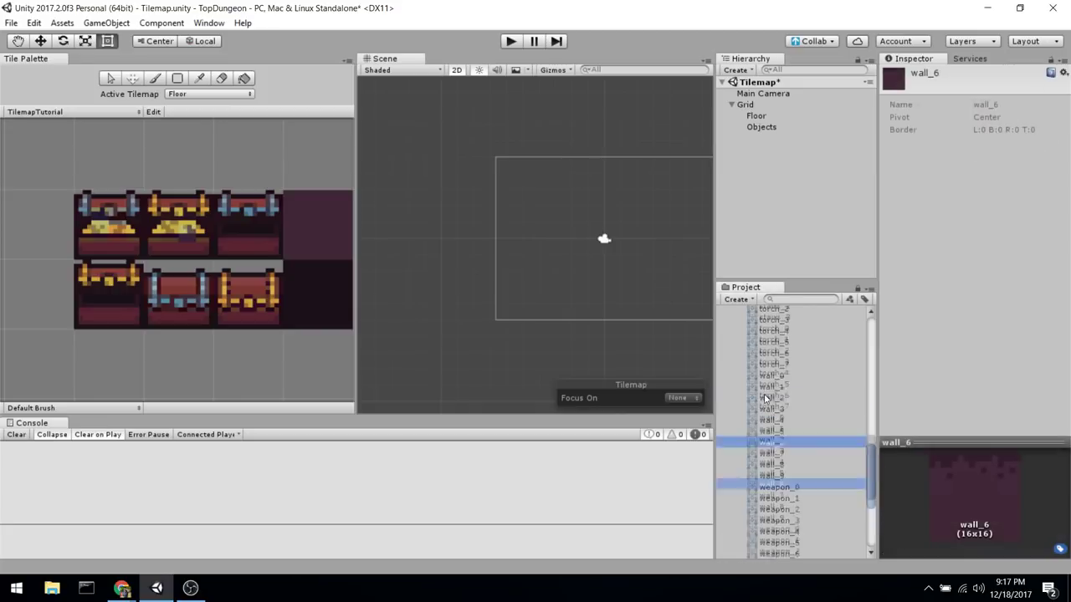
{"action": "scroll", "coordinate": [776, 418], "scroll_direction": "up", "scroll_amount": 10}
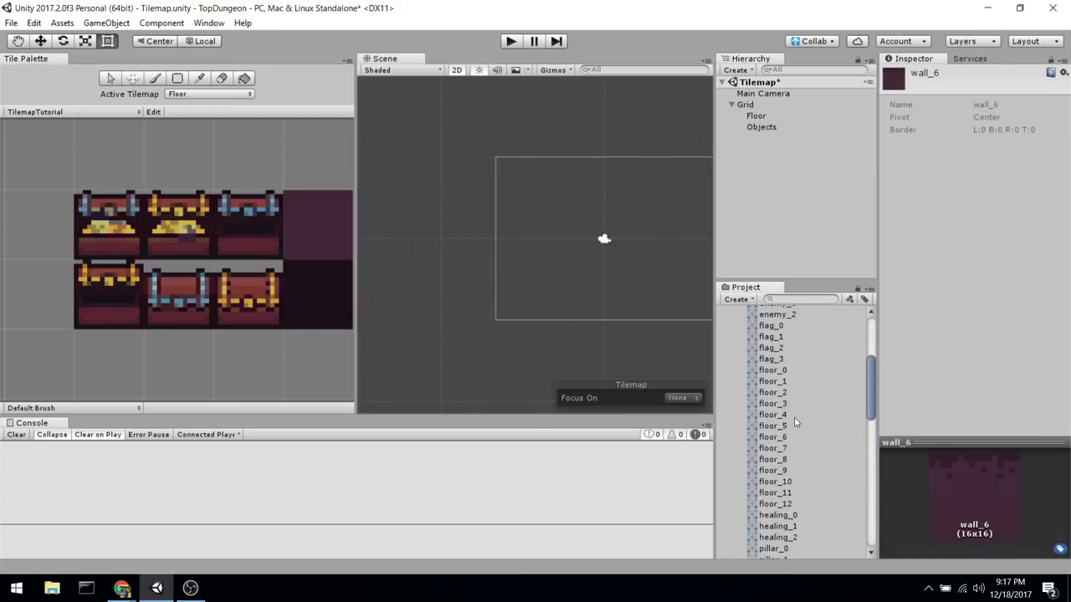
{"action": "left_click", "coordinate": [784, 436]}
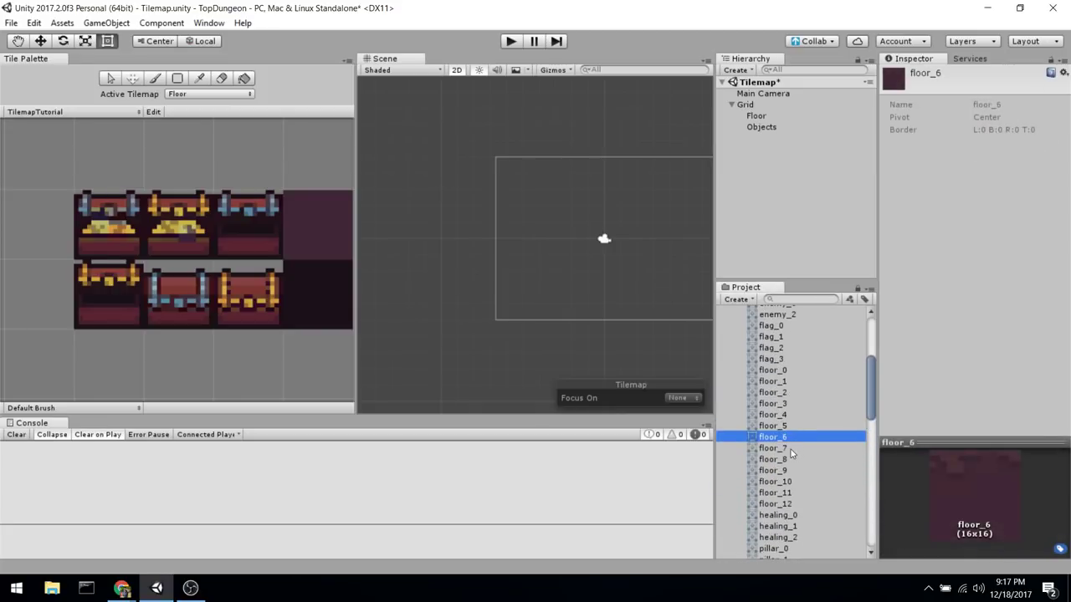
{"action": "left_click", "coordinate": [788, 503]}
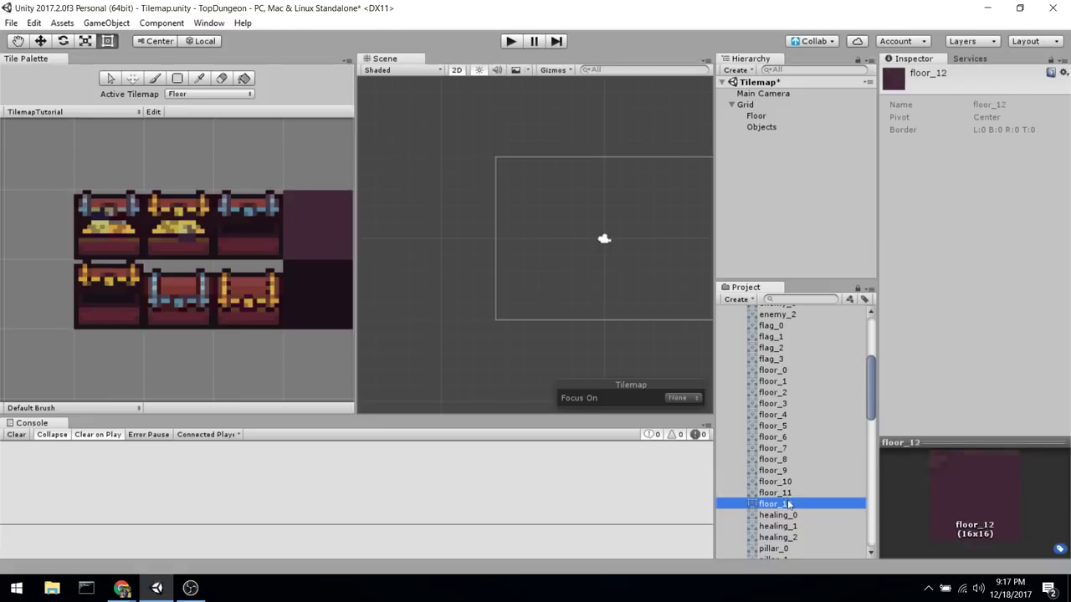
{"action": "left_click", "coordinate": [772, 381], "text": "shift"}
{"action": "scroll", "coordinate": [335, 280], "scroll_direction": "down", "scroll_amount": 5}
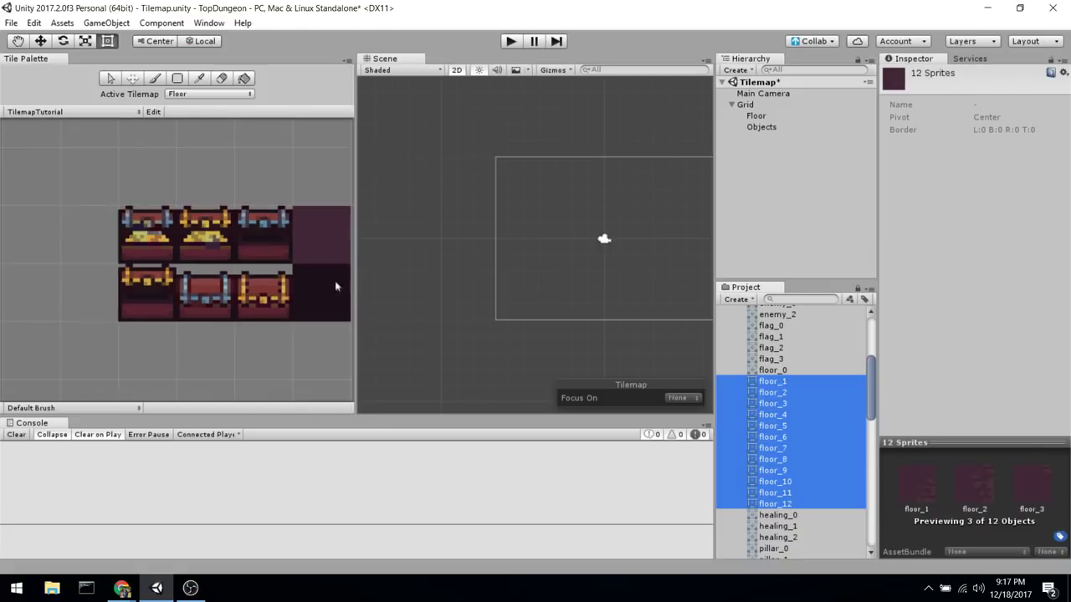
{"action": "middle_click_drag", "start_coordinate": [351, 335], "coordinate": [309, 257]}
{"action": "left_click_drag", "start_coordinate": [783, 387], "coordinate": [191, 258]}
{"action": "double_click", "coordinate": [172, 184]}
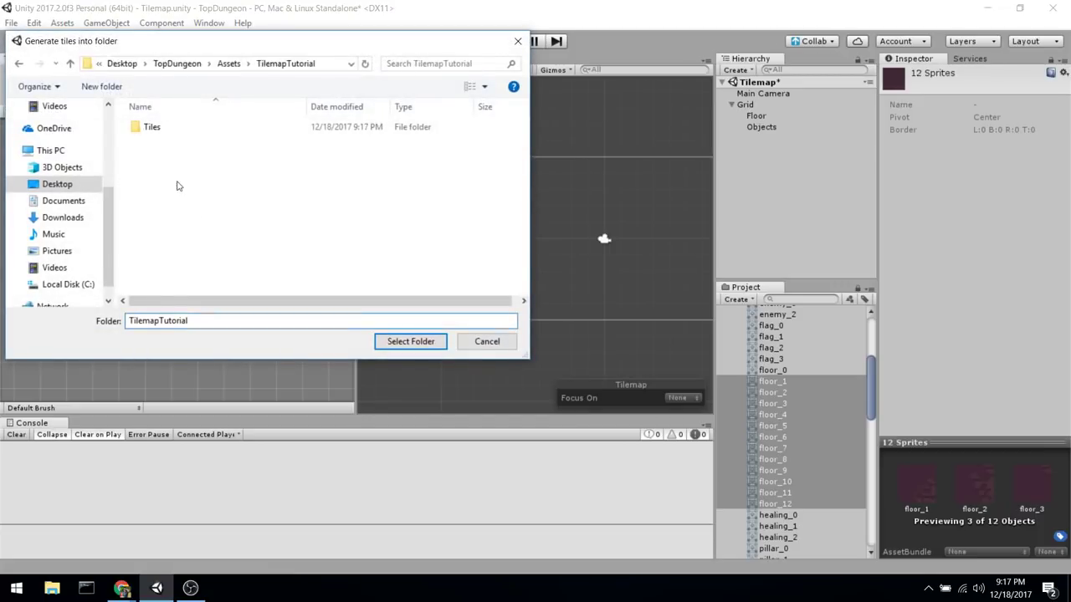
{"action": "left_click", "coordinate": [159, 128]}
{"action": "left_click", "coordinate": [410, 341]}
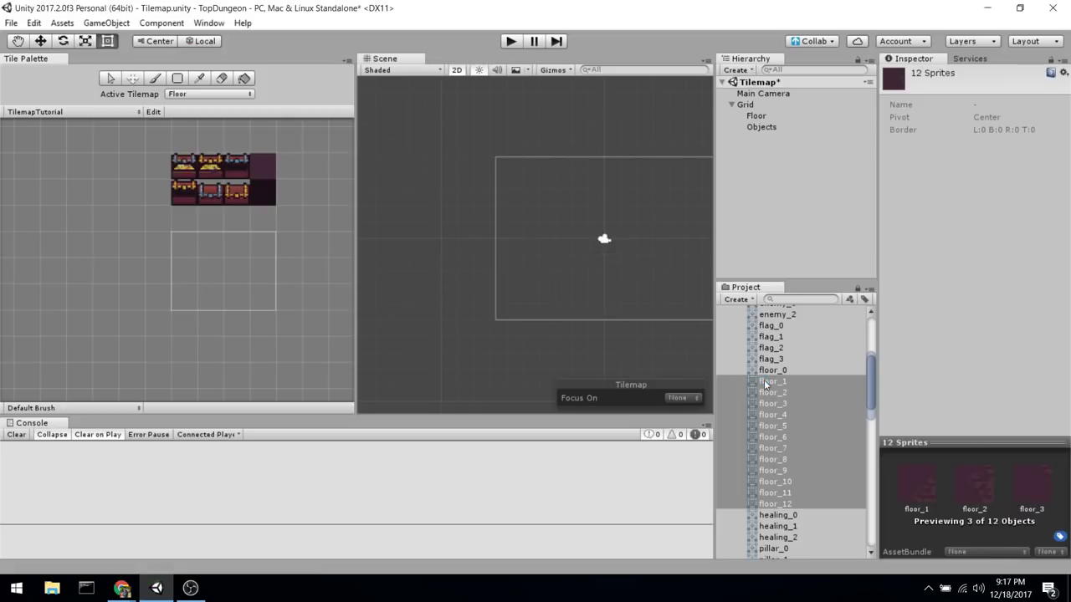
Add wall_1 through wall_9 to the palette as tiles stored in TilemapTutorial/Tiles.
{"action": "scroll", "coordinate": [778, 459], "scroll_direction": "down", "scroll_amount": 5}
{"action": "left_click", "coordinate": [777, 459]}
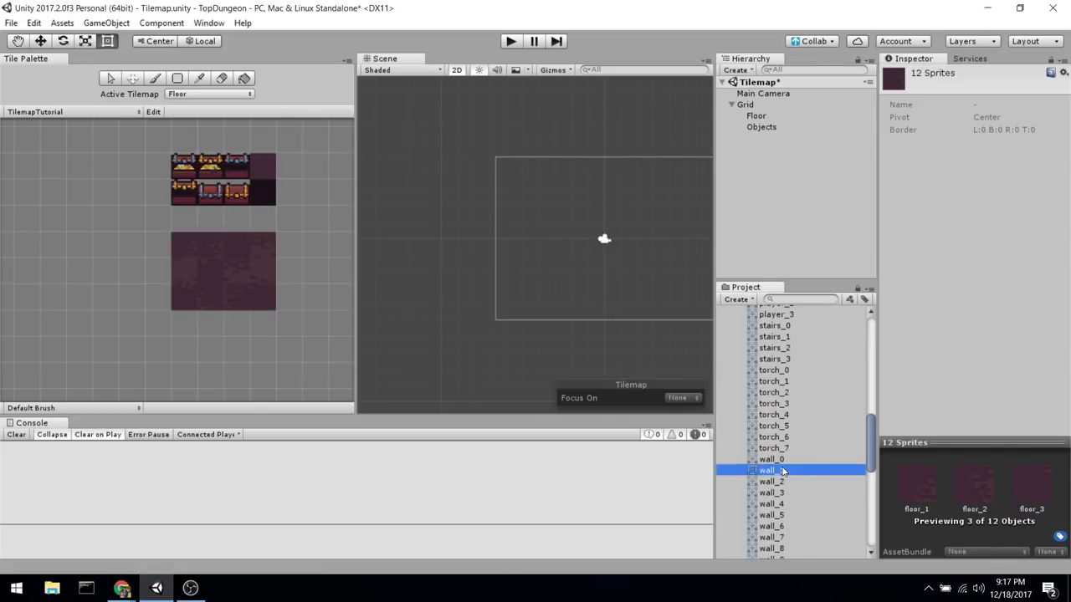
{"action": "scroll", "coordinate": [777, 459], "scroll_direction": "down", "scroll_amount": 3}
{"action": "left_click", "coordinate": [777, 389]}
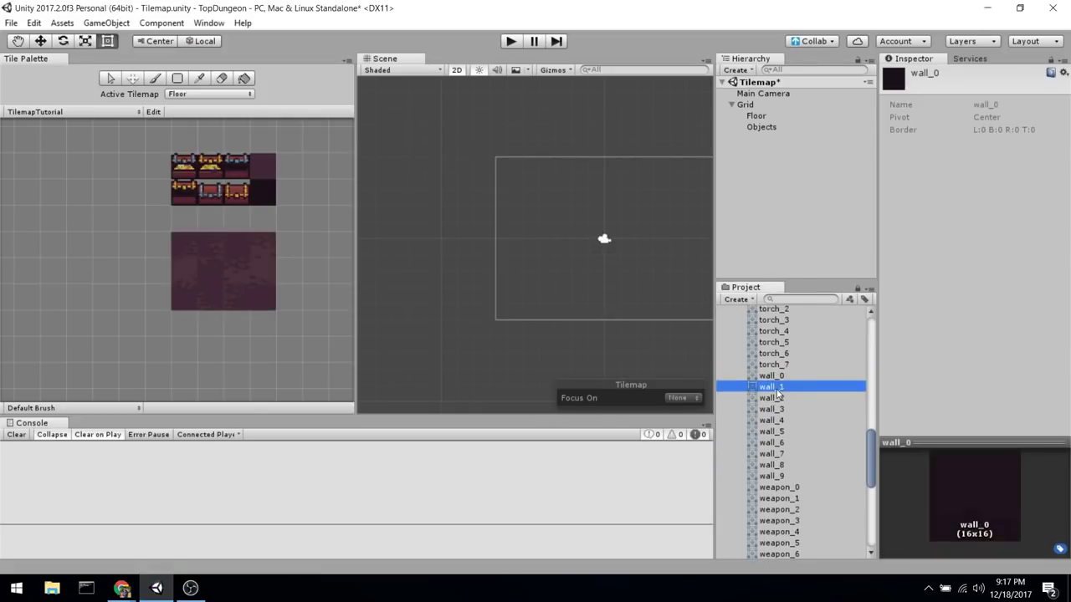
{"action": "left_click", "coordinate": [779, 477], "text": "shift"}
{"action": "left_click_drag", "start_coordinate": [778, 476], "coordinate": [72, 252]}
{"action": "double_click", "coordinate": [184, 188]}
{"action": "double_click", "coordinate": [197, 129]}
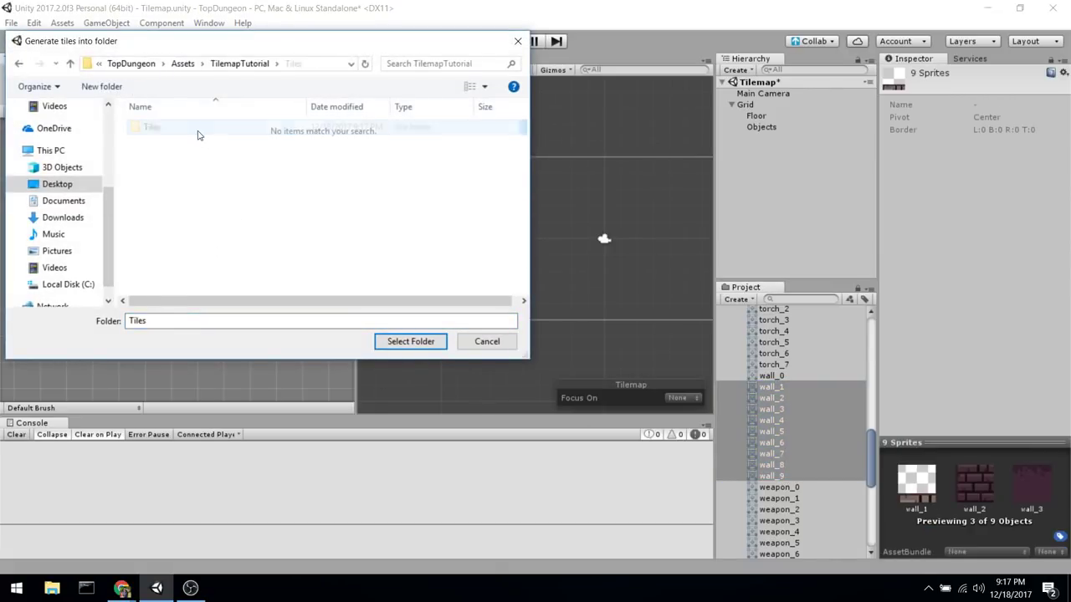
{"action": "left_click", "coordinate": [410, 339]}
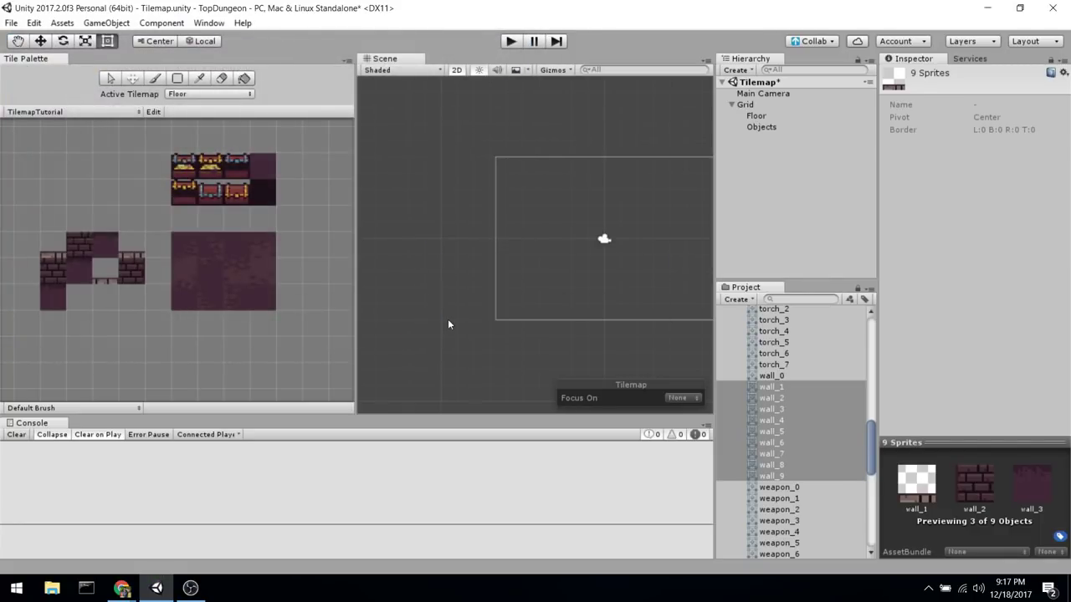
Select the Paint Brush, widen the Tile Palette panel, and pick a single palette cell.
{"action": "left_click", "coordinate": [320, 190]}
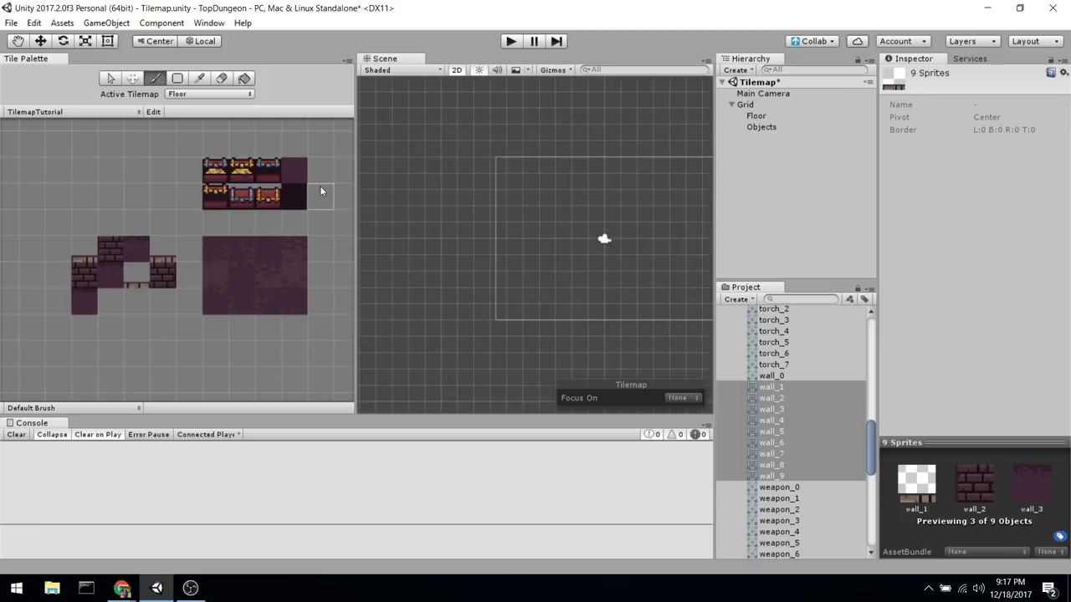
{"action": "left_click_drag", "start_coordinate": [365, 228], "coordinate": [529, 249]}
{"action": "key", "text": "i"}
{"action": "left_click", "coordinate": [396, 279]}
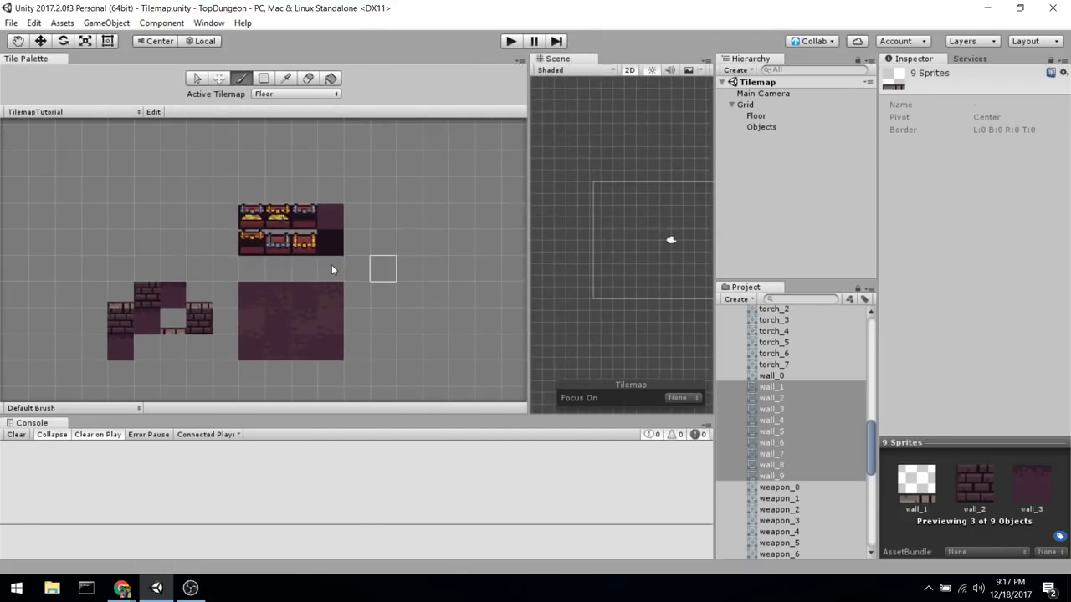
{"action": "scroll", "coordinate": [331, 269], "scroll_direction": "up", "scroll_amount": 3}
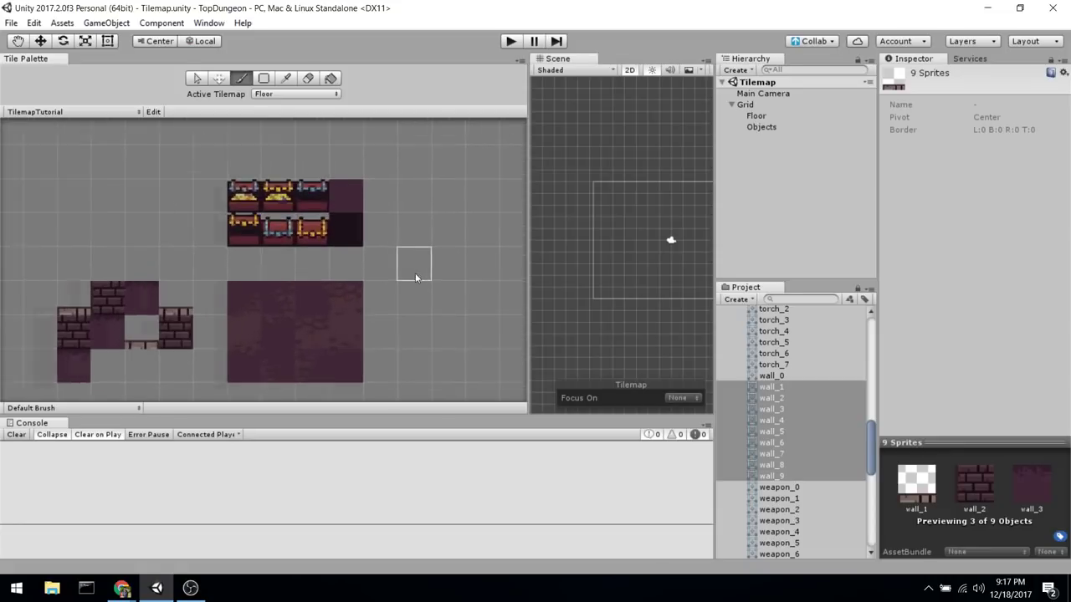
{"action": "middle_click_drag", "start_coordinate": [386, 260], "coordinate": [375, 241]}
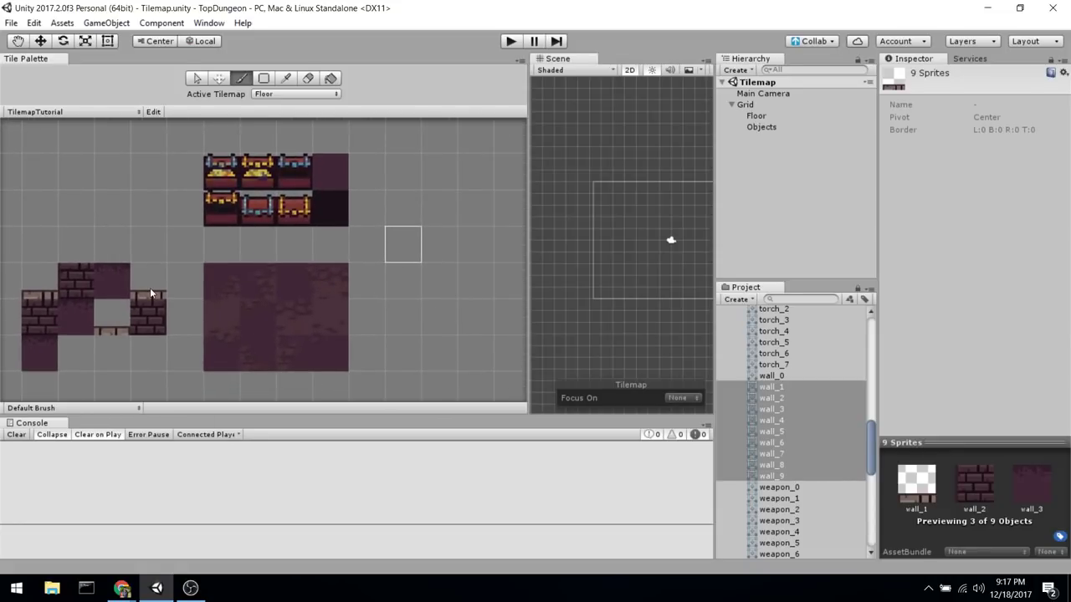
{"action": "scroll", "coordinate": [823, 366], "scroll_direction": "up", "scroll_amount": 6}
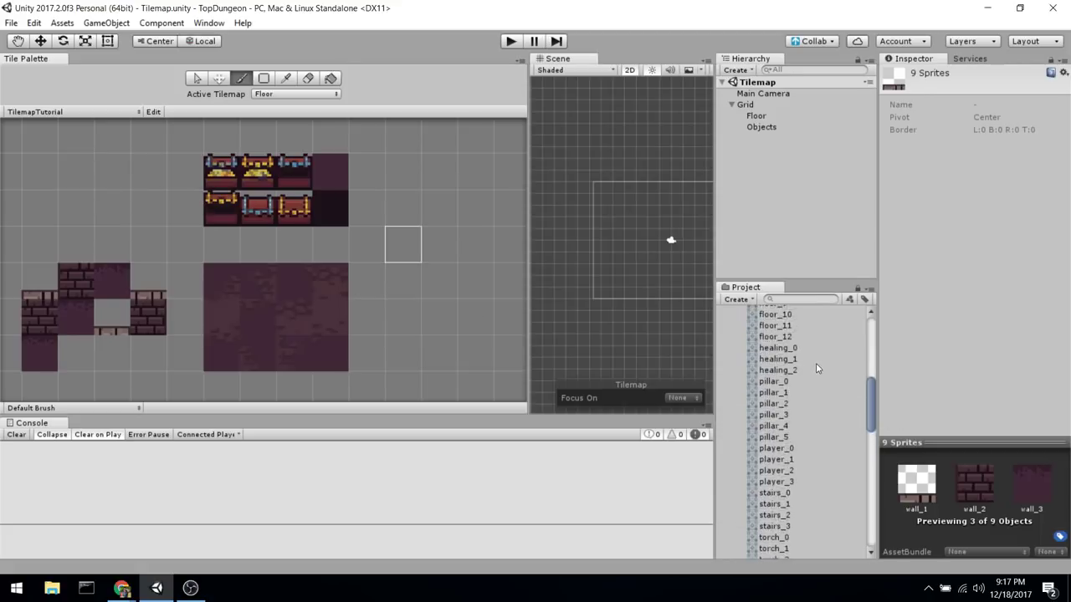
{"action": "scroll", "coordinate": [817, 368], "scroll_direction": "up", "scroll_amount": 9}
Open the Atlas sprite sheet in the Sprite Editor and zoom in.
{"action": "left_click", "coordinate": [761, 348]}
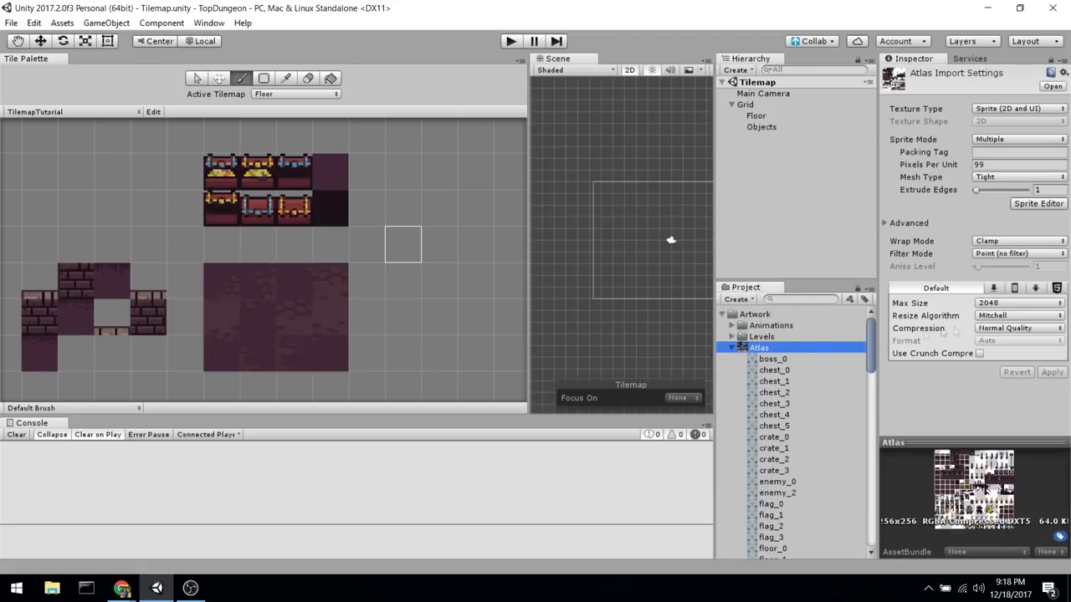
{"action": "left_click", "coordinate": [1053, 206]}
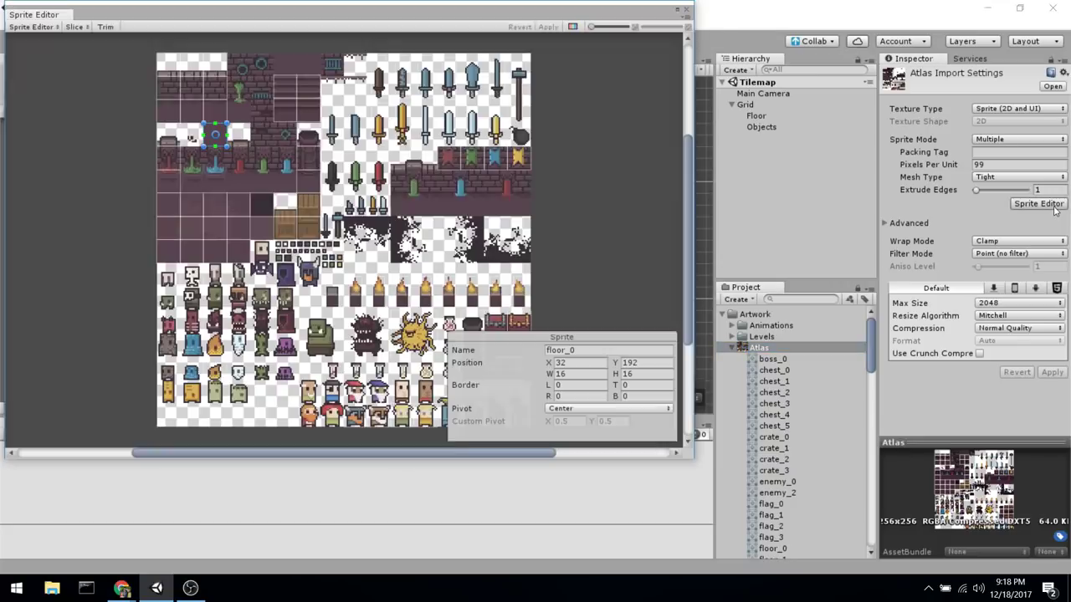
{"action": "scroll", "coordinate": [177, 121], "scroll_direction": "up", "scroll_amount": 3}
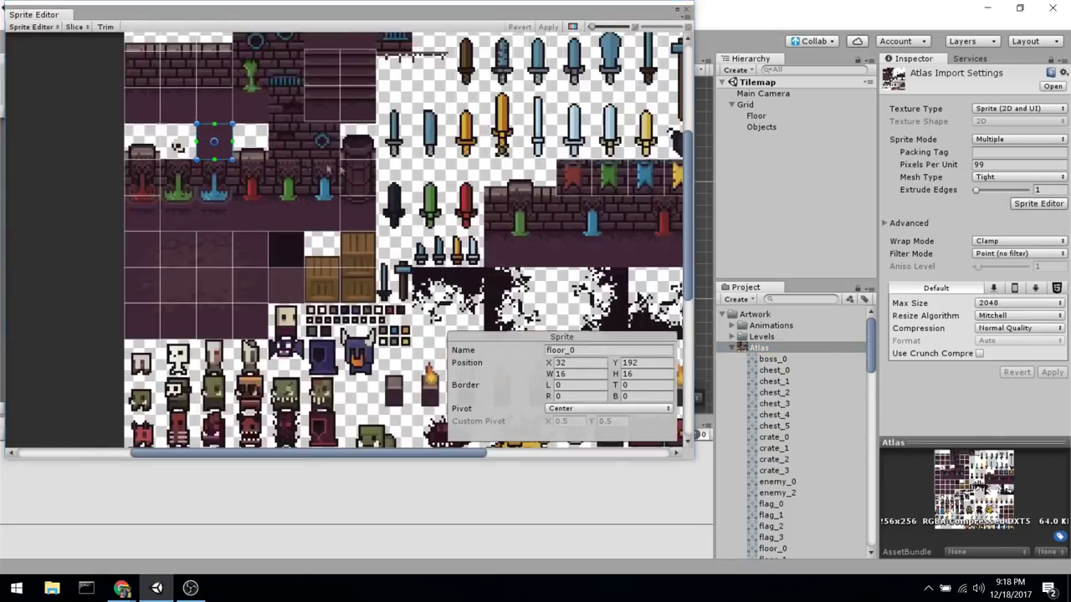
Inspect the first floor slices, including floor_10 and floor_3, checking their 16×16 size.
{"action": "left_click", "coordinate": [132, 268]}
{"action": "left_click", "coordinate": [161, 270]}
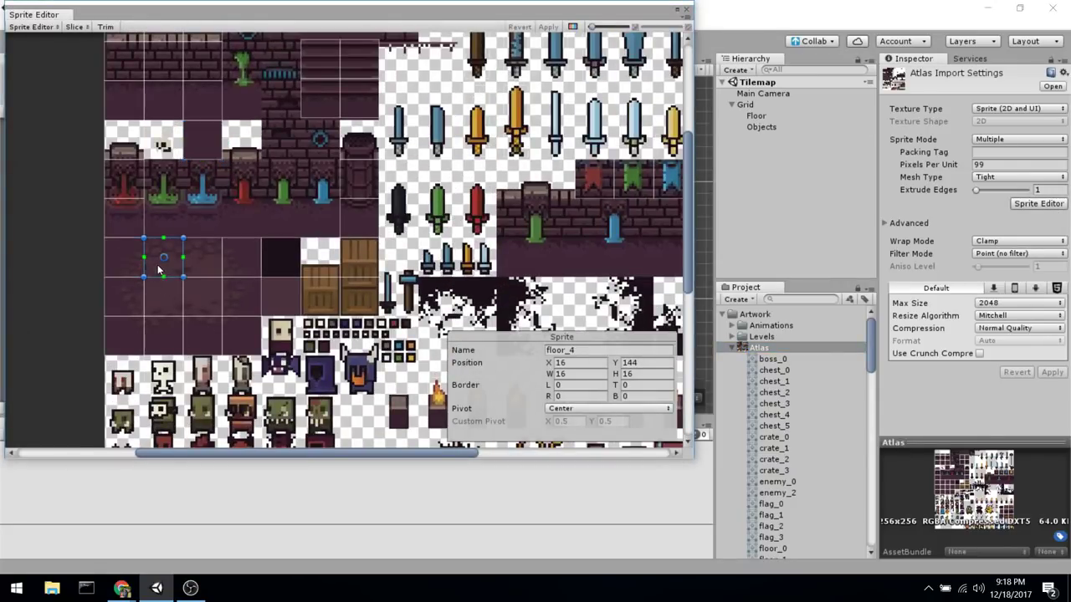
{"action": "left_click", "coordinate": [194, 271]}
{"action": "left_click", "coordinate": [236, 264]}
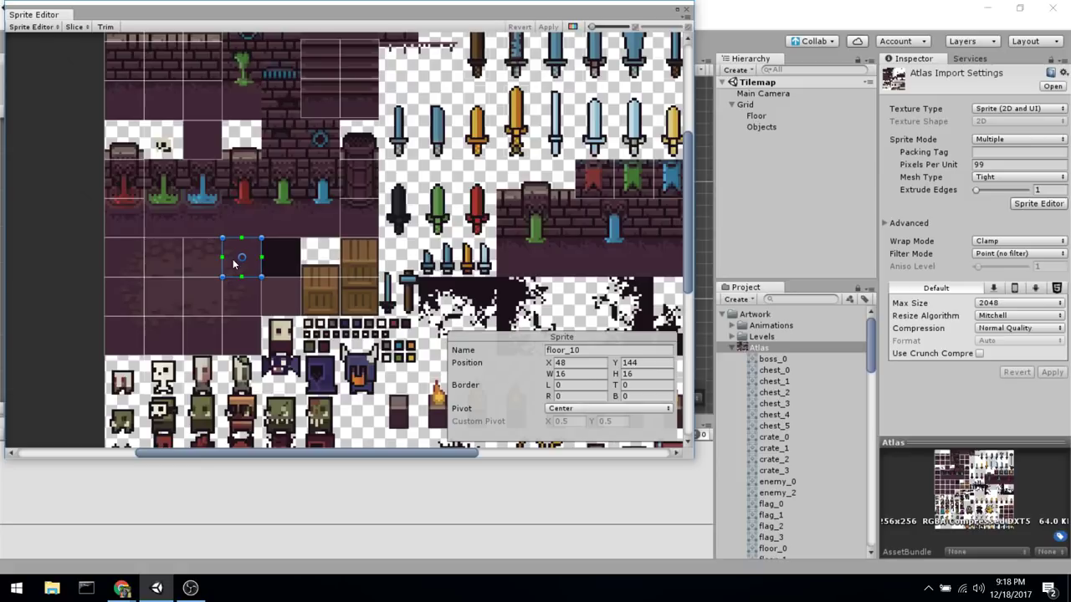
{"action": "left_click", "coordinate": [128, 265]}
{"action": "left_click", "coordinate": [127, 288]}
{"action": "left_click", "coordinate": [118, 329]}
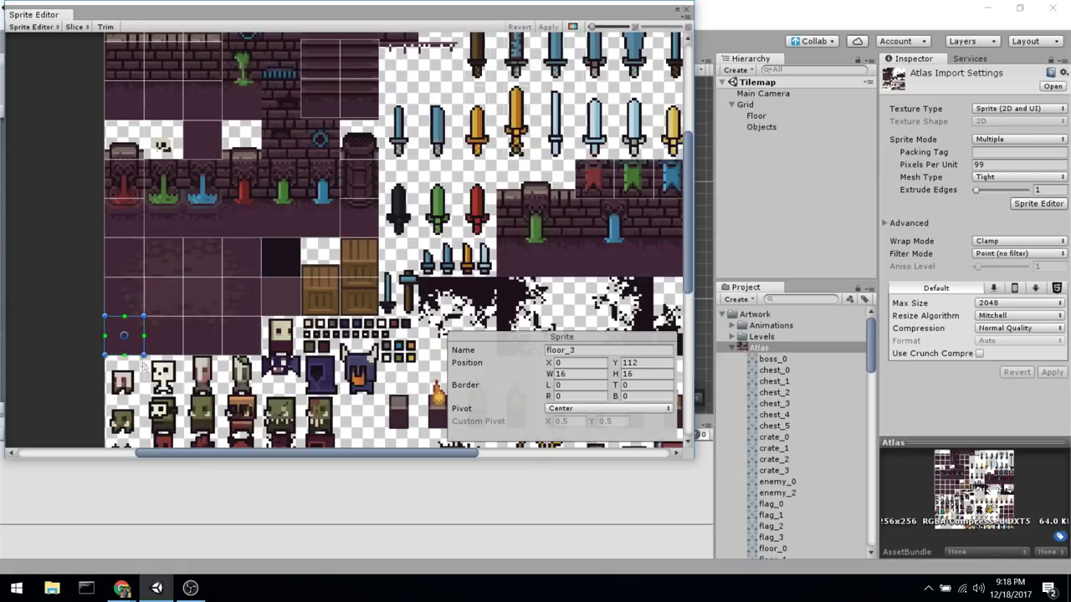
{"action": "left_click", "coordinate": [121, 274]}
{"action": "left_click", "coordinate": [125, 294]}
{"action": "left_click", "coordinate": [121, 336]}
Inspect the second column and top-row slices (floor_6, floor_10, floor_5), then zoom out.
{"action": "left_click", "coordinate": [161, 265]}
{"action": "left_click", "coordinate": [160, 296]}
{"action": "left_click", "coordinate": [162, 332]}
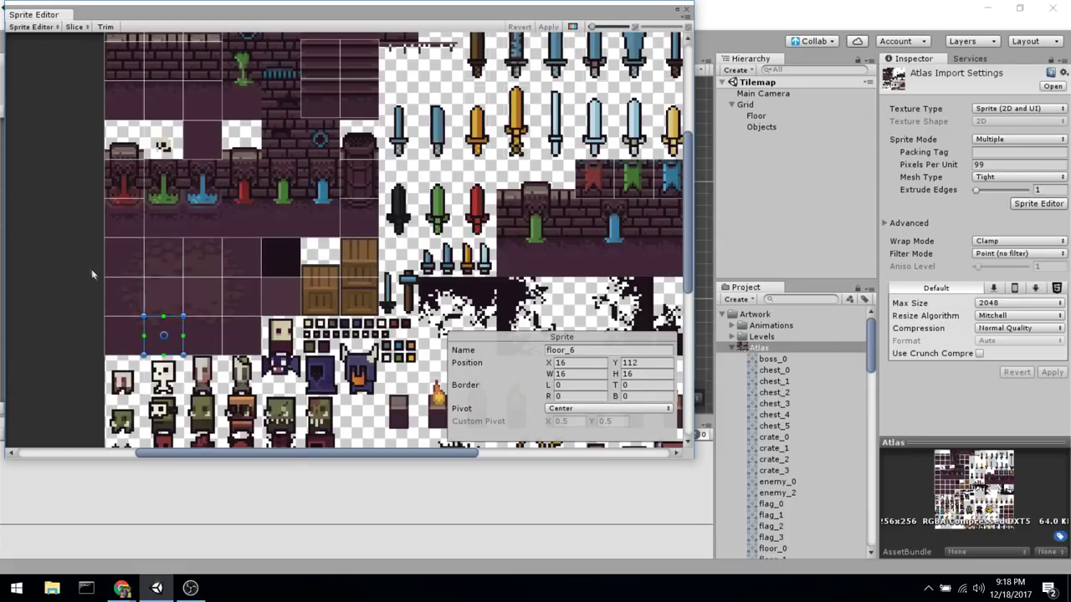
{"action": "left_click", "coordinate": [124, 262]}
{"action": "left_click", "coordinate": [167, 267]}
{"action": "left_click", "coordinate": [215, 273]}
{"action": "left_click", "coordinate": [251, 272]}
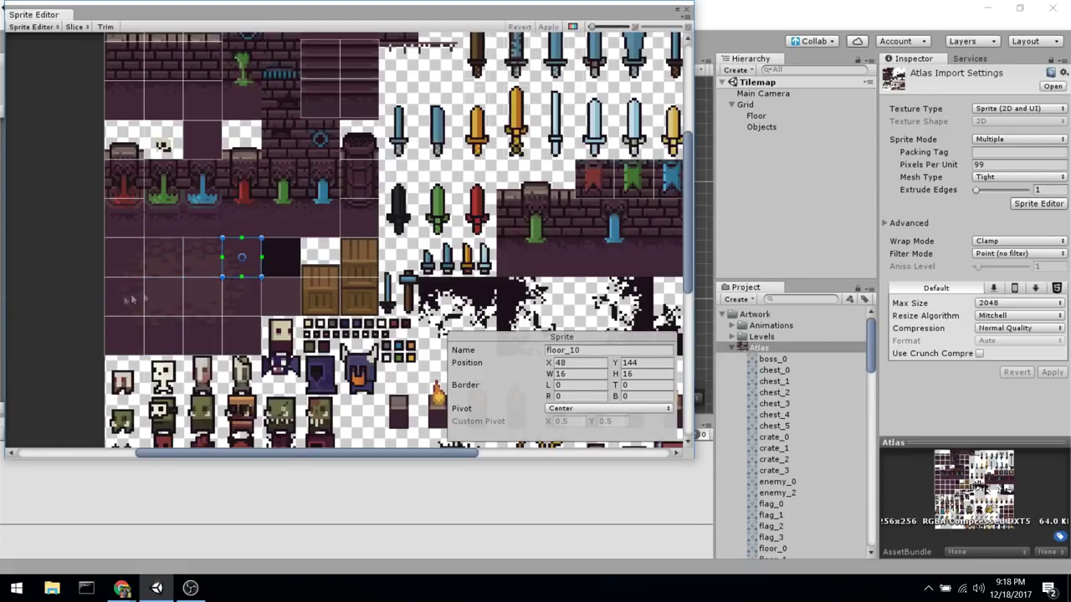
{"action": "left_click", "coordinate": [130, 299]}
{"action": "left_click", "coordinate": [155, 308]}
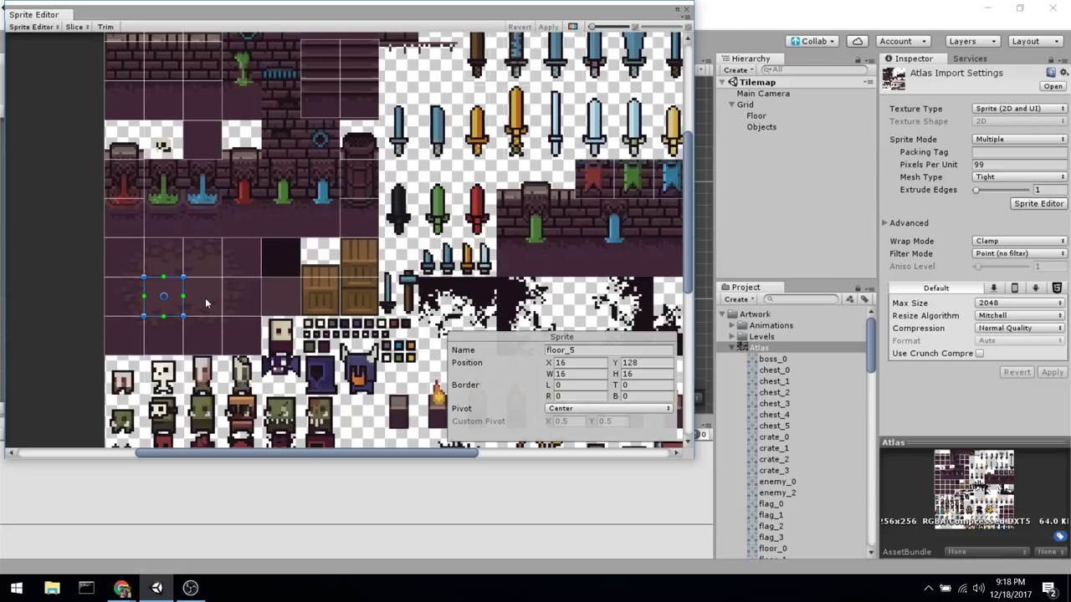
{"action": "scroll", "coordinate": [205, 298], "scroll_direction": "down", "scroll_amount": 4}
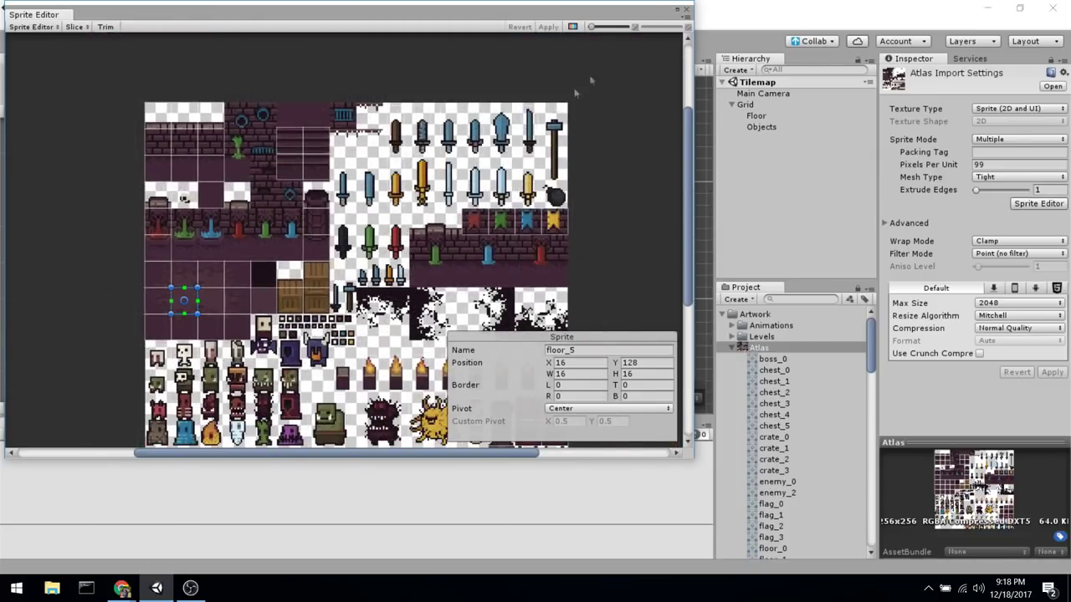
Close the Sprite Editor and bring all palette tiles into view.
{"action": "left_click", "coordinate": [686, 11]}
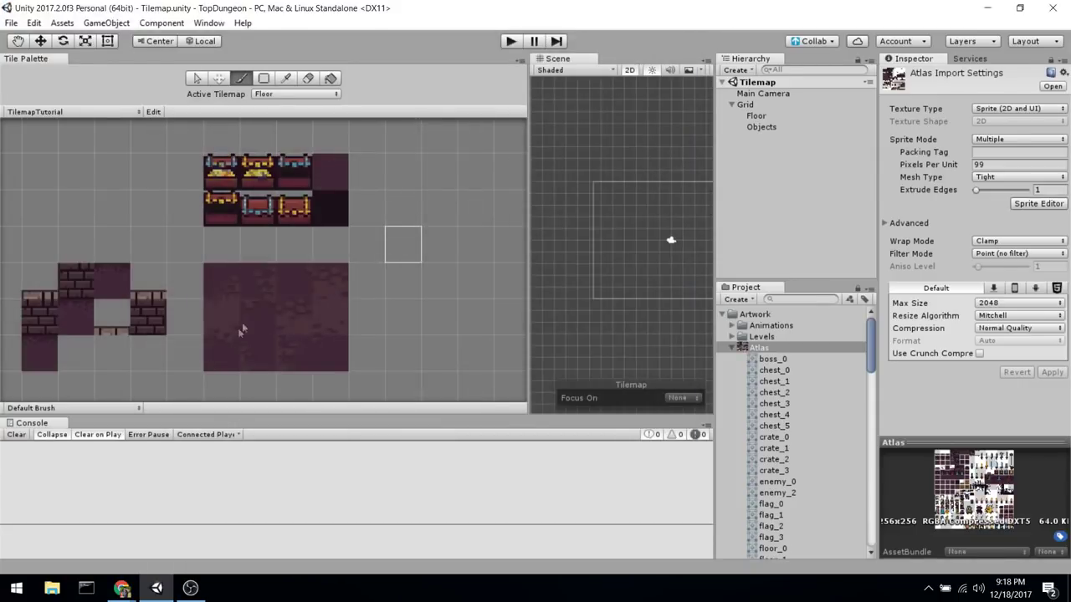
{"action": "scroll", "coordinate": [327, 328], "scroll_direction": "down", "scroll_amount": 2}
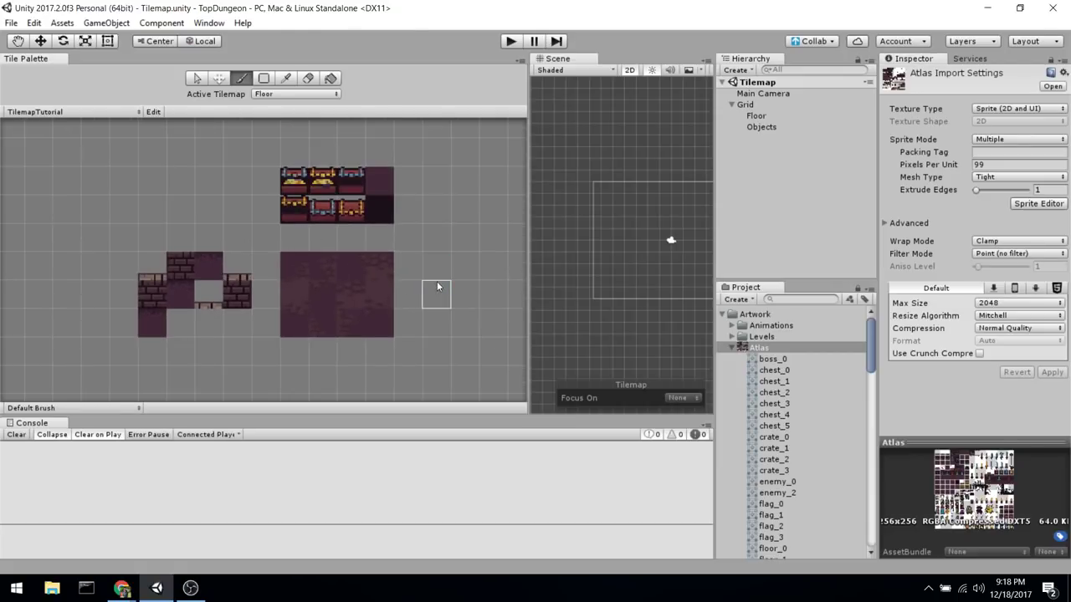
{"action": "scroll", "coordinate": [376, 335], "scroll_direction": "up", "scroll_amount": 3}
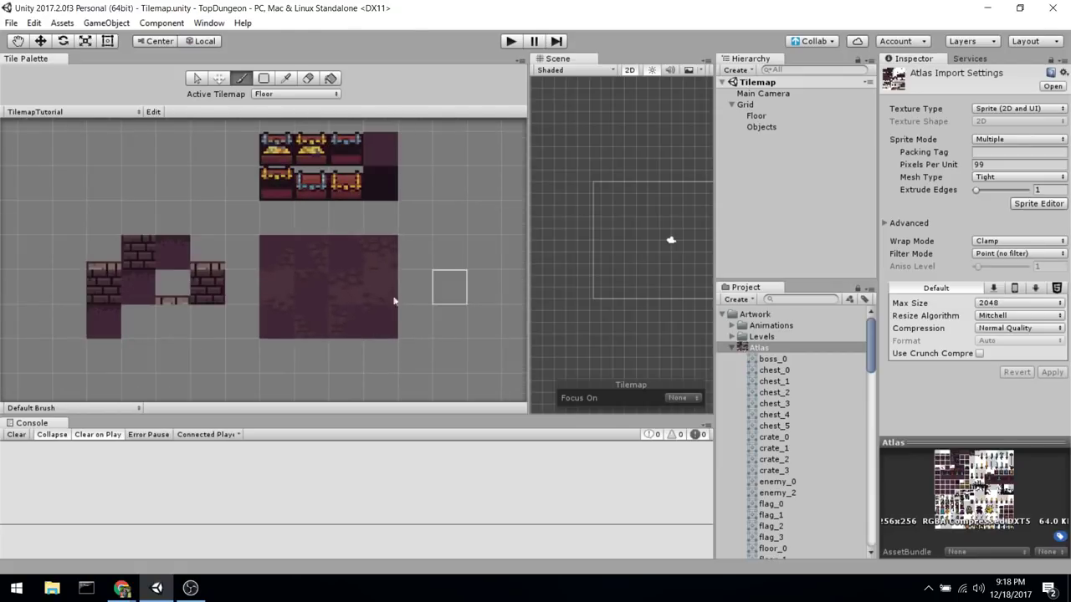
{"action": "middle_click_drag", "start_coordinate": [429, 296], "coordinate": [384, 250]}
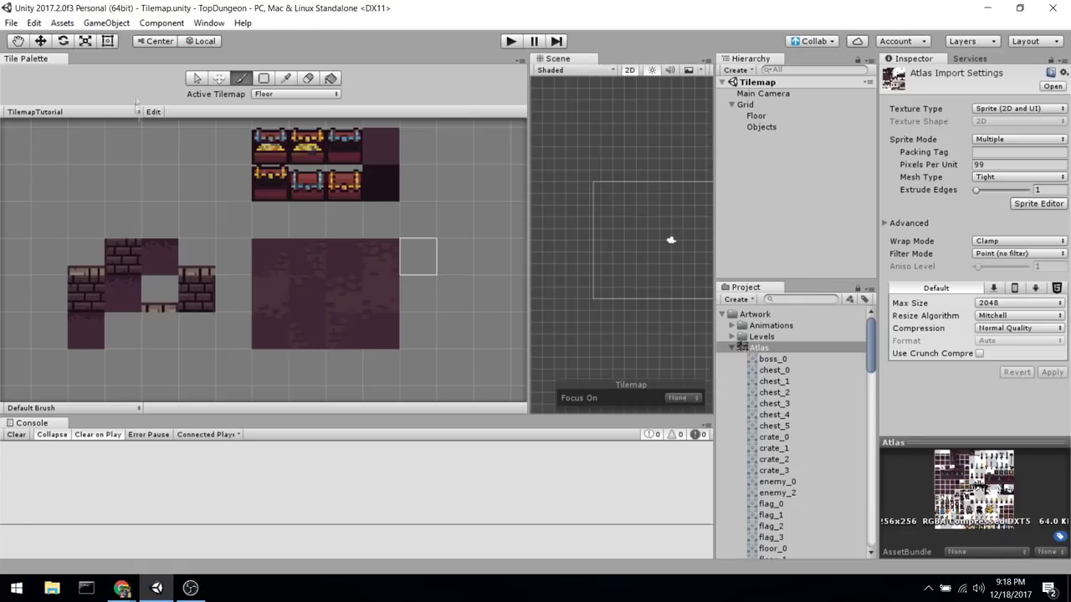
Move floor_4 up one row and floor_1 up beside the floor column.
{"action": "left_click", "coordinate": [197, 79]}
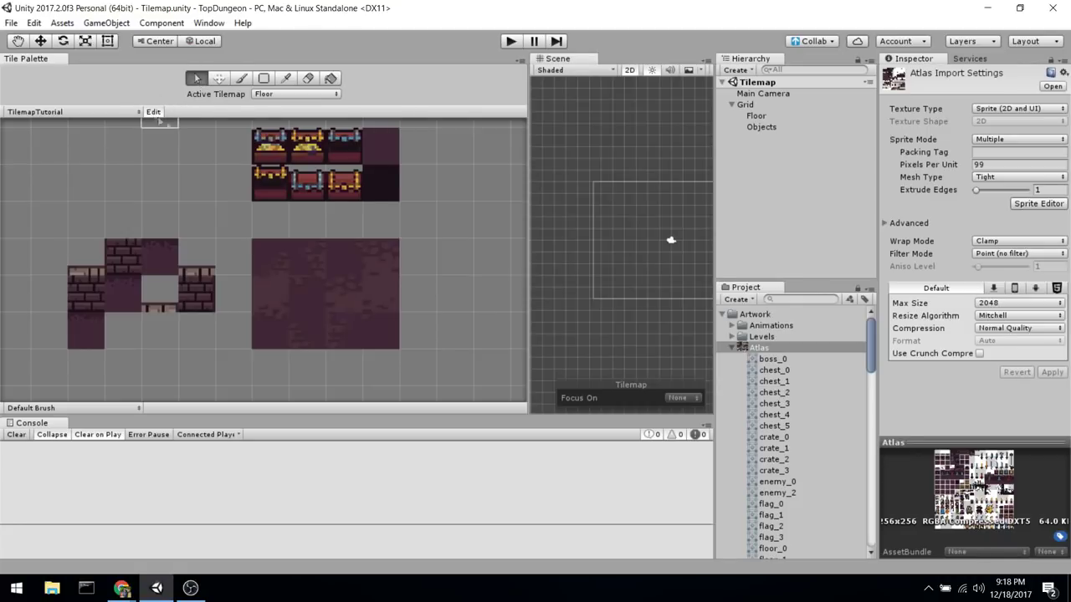
{"action": "left_click", "coordinate": [368, 261]}
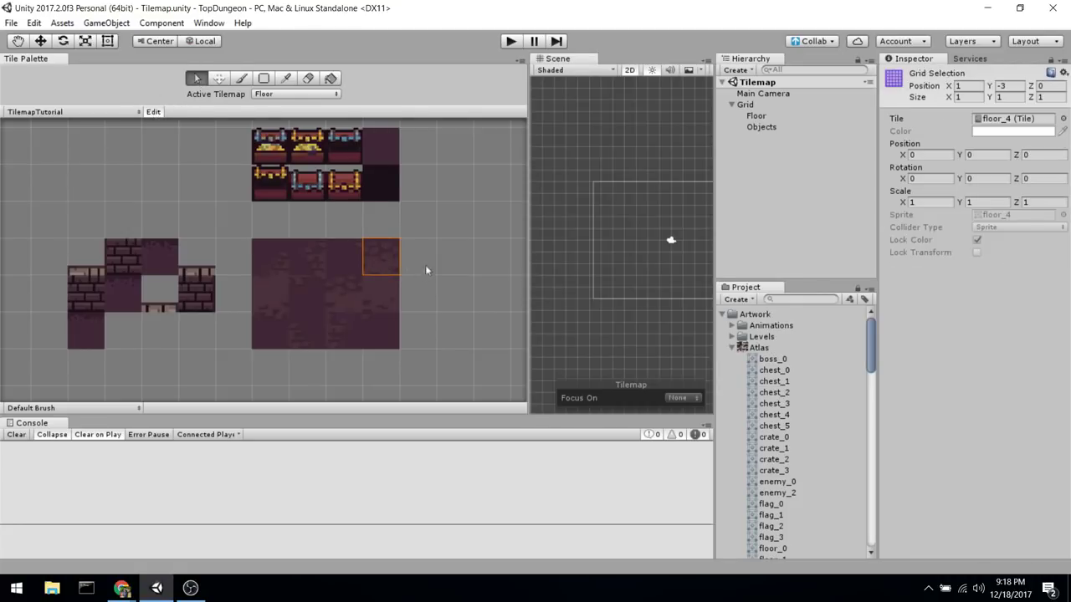
{"action": "key", "text": "m"}
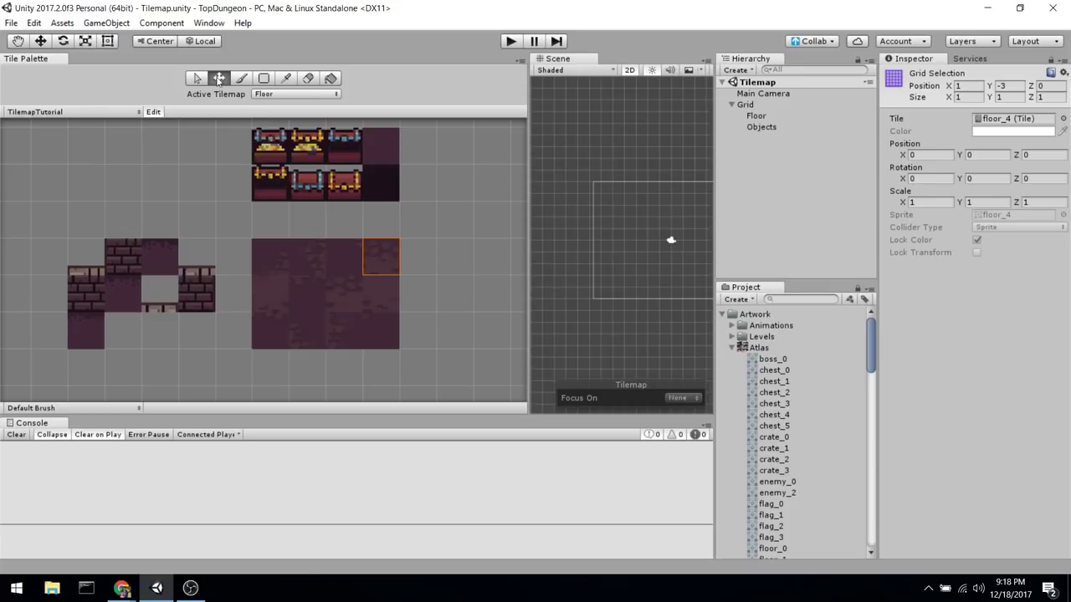
{"action": "left_click_drag", "start_coordinate": [380, 259], "coordinate": [349, 229]}
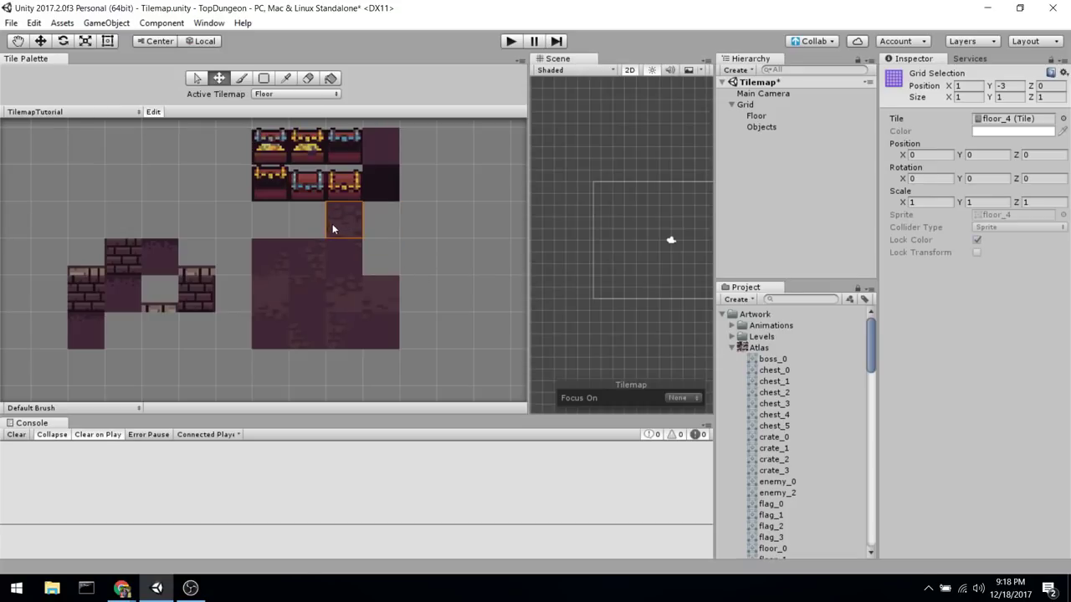
{"action": "key", "text": "s"}
{"action": "left_click", "coordinate": [311, 254]}
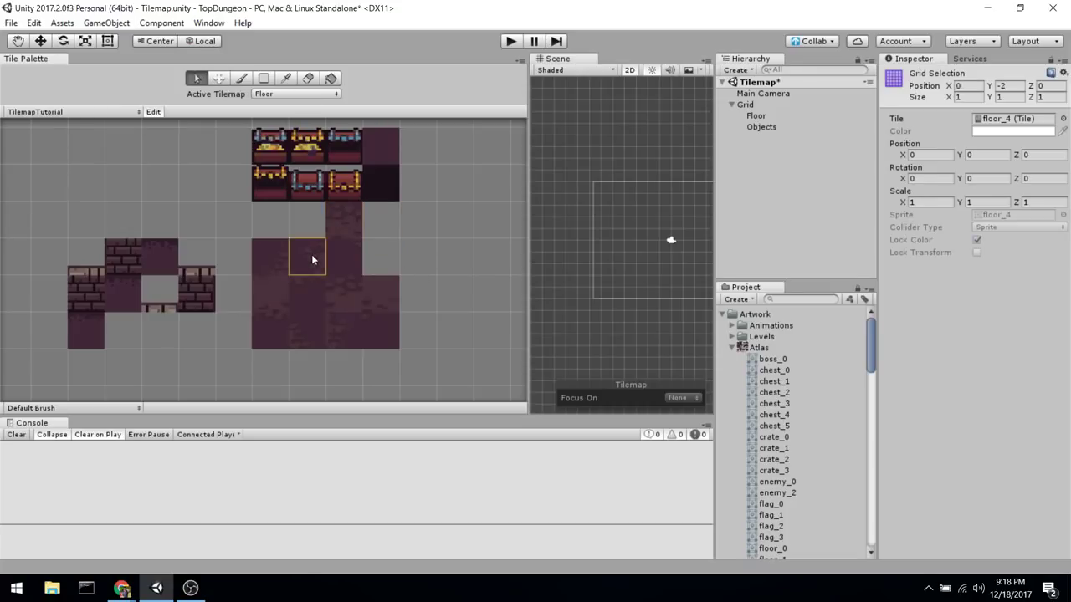
{"action": "left_click", "coordinate": [258, 264]}
{"action": "key", "text": "m"}
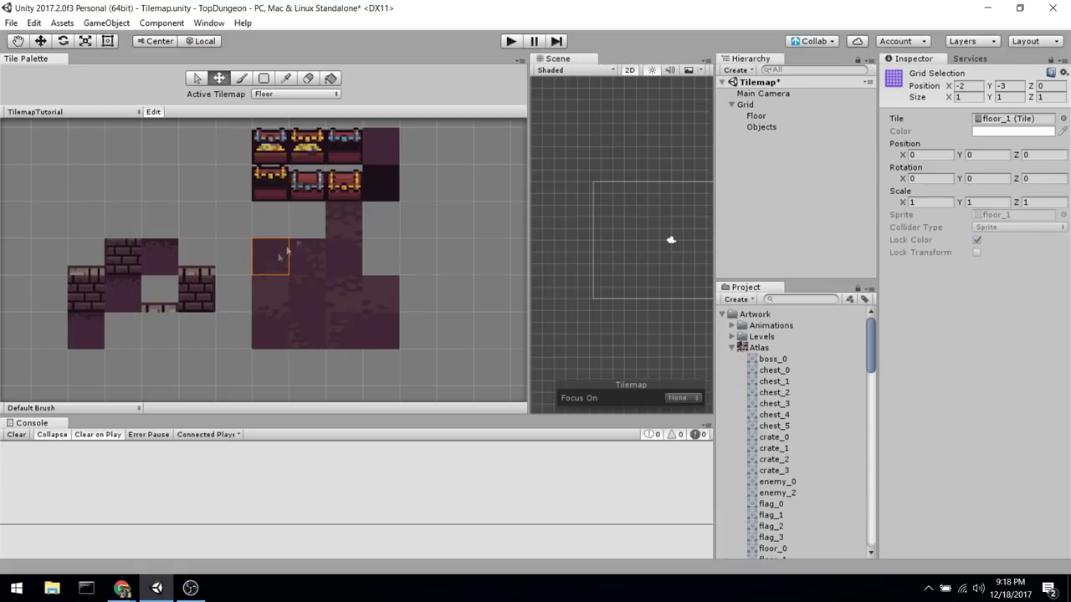
{"action": "left_click_drag", "start_coordinate": [264, 266], "coordinate": [308, 226]}
{"action": "key", "text": "s"}
{"action": "left_click", "coordinate": [343, 259]}
{"action": "key", "text": "m"}
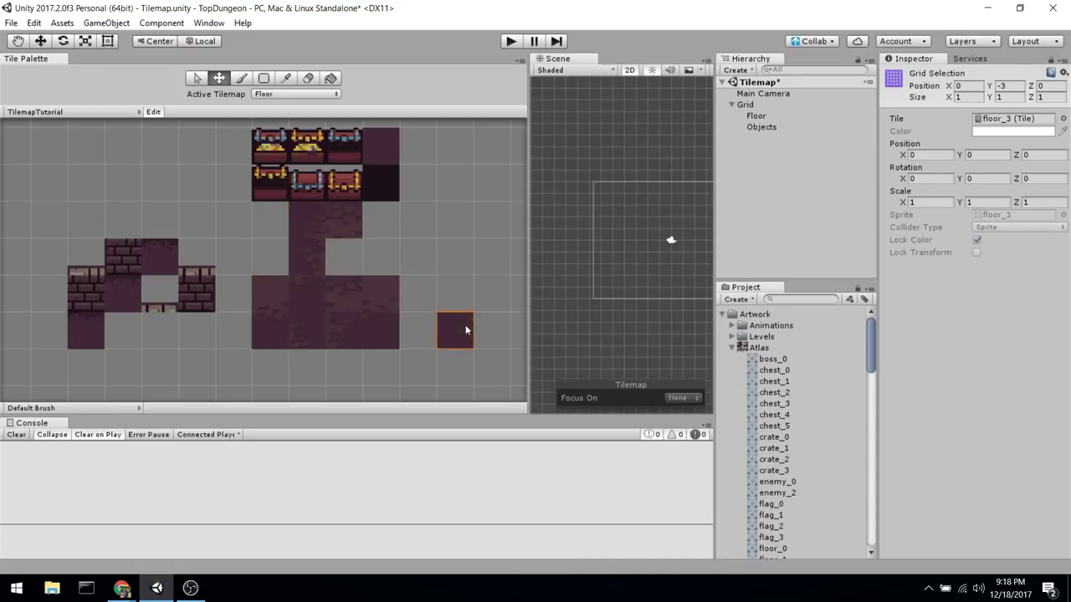
{"action": "key", "text": "s"}
Move floor_8 and floor_5 up into the floor block.
{"action": "left_click", "coordinate": [378, 293]}
{"action": "key", "text": "m"}
{"action": "left_click_drag", "start_coordinate": [378, 292], "coordinate": [345, 266]}
{"action": "key", "text": "s"}
{"action": "left_click", "coordinate": [261, 300]}
{"action": "key", "text": "m"}
{"action": "left_click_drag", "start_coordinate": [263, 300], "coordinate": [378, 263]}
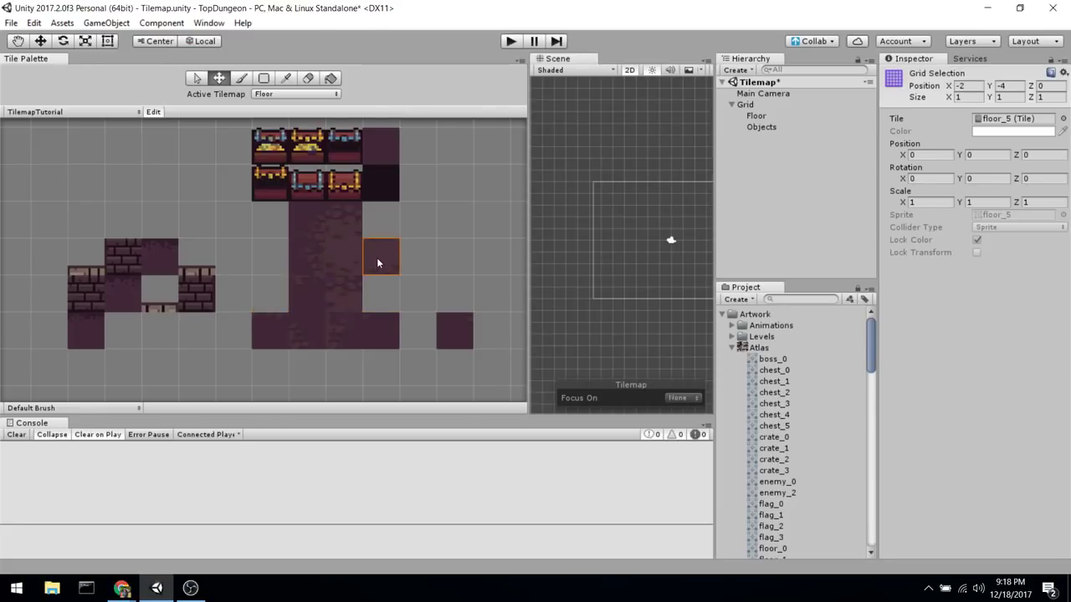
{"action": "key", "text": "s"}
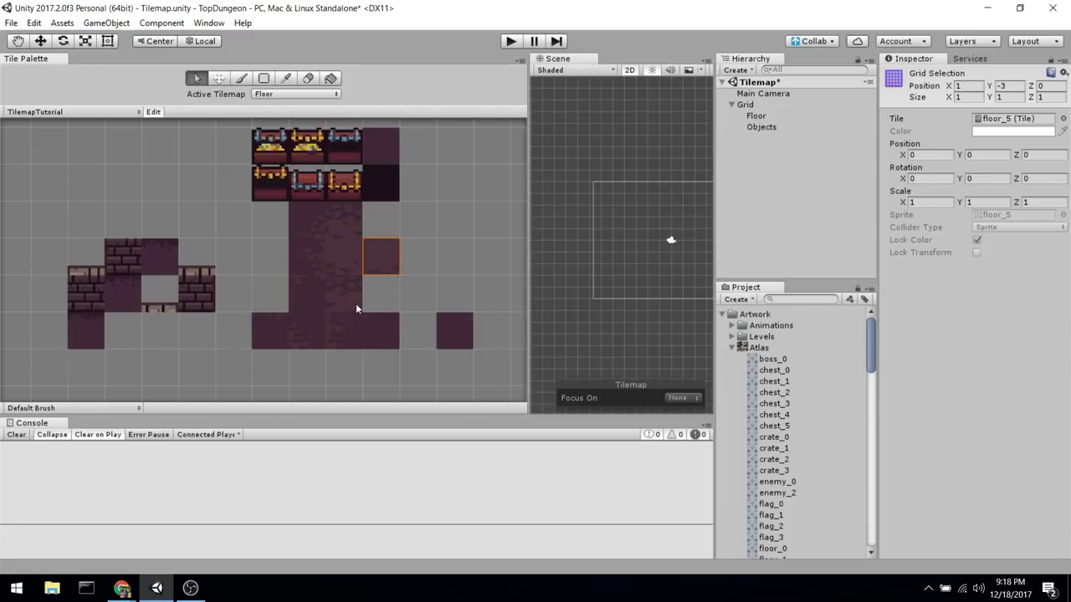
Move floor_7 into the block's gap and shift floor_6 one cell right.
{"action": "left_click", "coordinate": [358, 307]}
{"action": "key", "text": "m"}
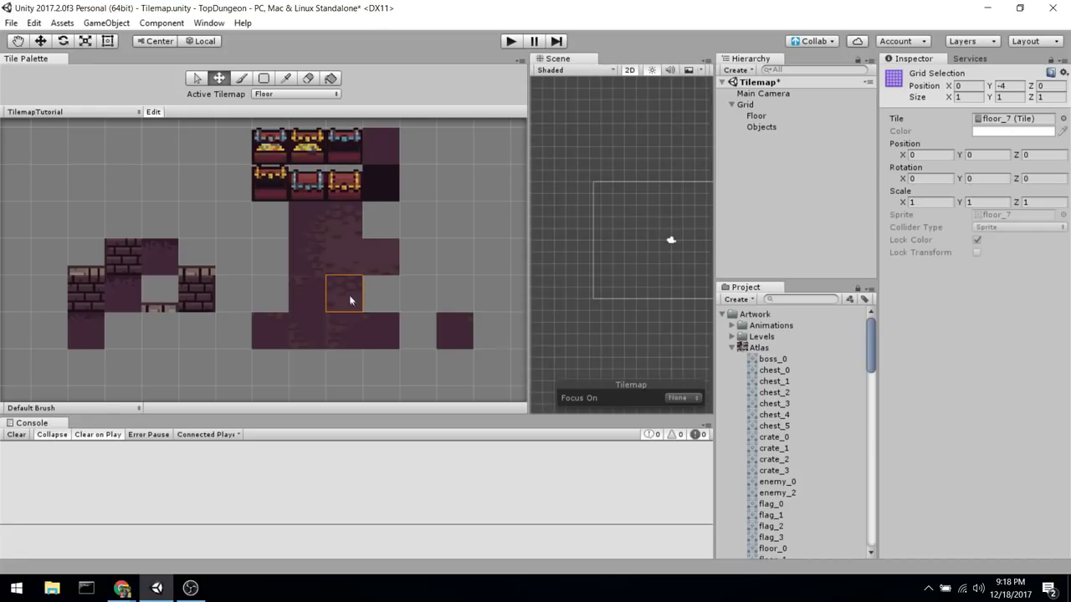
{"action": "left_click_drag", "start_coordinate": [348, 294], "coordinate": [377, 237]}
{"action": "key", "text": "s"}
{"action": "left_click", "coordinate": [306, 297]}
{"action": "key", "text": "m"}
{"action": "left_click_drag", "start_coordinate": [311, 293], "coordinate": [339, 291]}
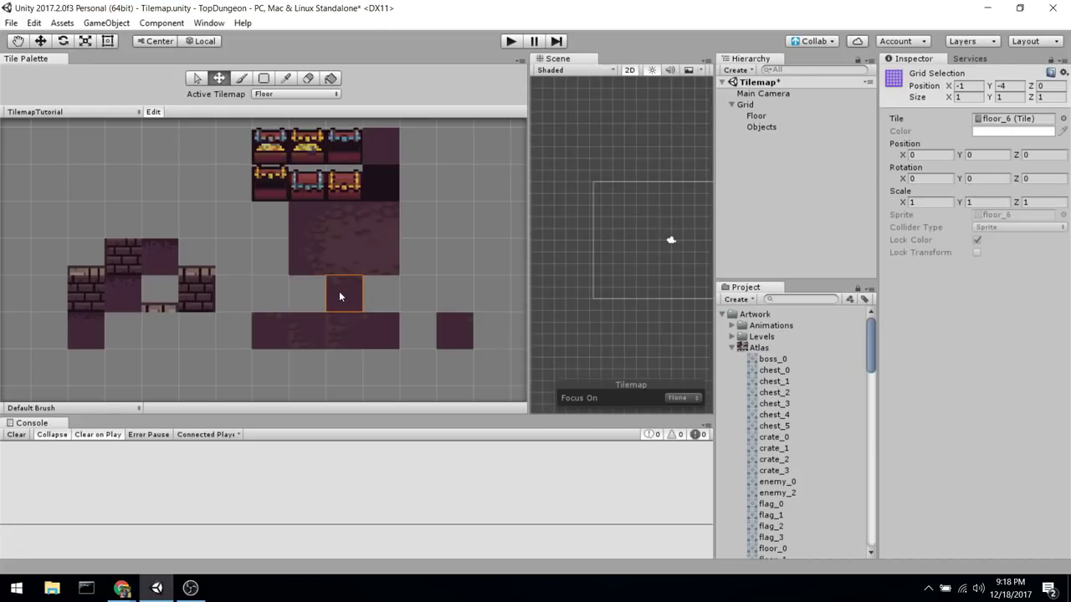
{"action": "key", "text": "s"}
Move two loose bottom-row floor tiles up to fill the block's right side.
{"action": "left_click", "coordinate": [338, 331]}
{"action": "key", "text": "m"}
{"action": "left_click_drag", "start_coordinate": [337, 329], "coordinate": [411, 256]}
{"action": "key", "text": "s"}
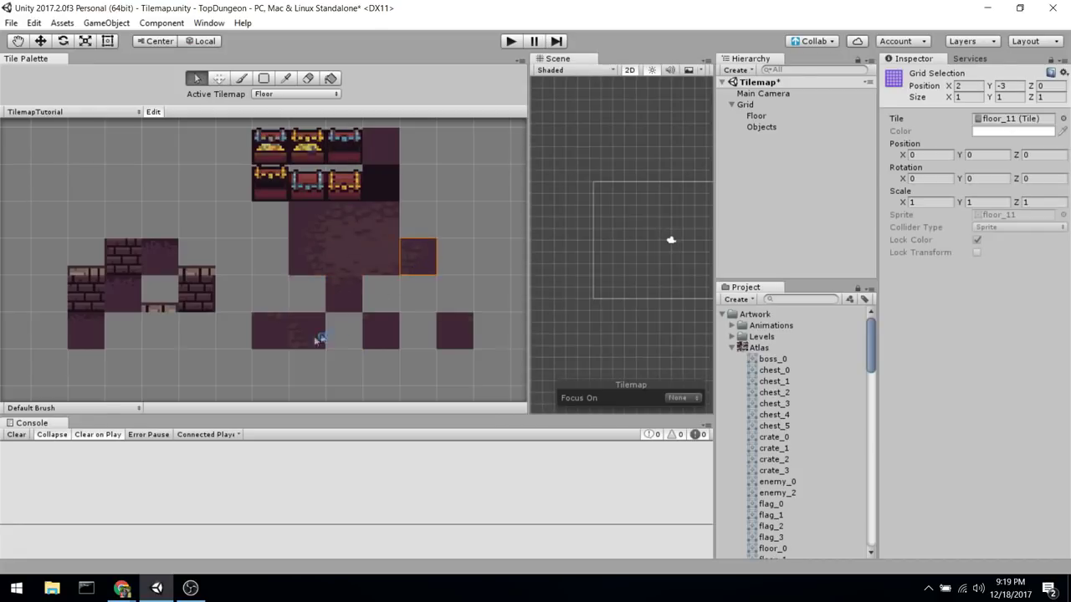
{"action": "left_click", "coordinate": [311, 340]}
{"action": "key", "text": "m"}
{"action": "left_click_drag", "start_coordinate": [308, 345], "coordinate": [422, 226]}
{"action": "key", "text": "s"}
Place the remaining loose floor tiles into the block's lower right and final gap.
{"action": "left_click", "coordinate": [383, 339]}
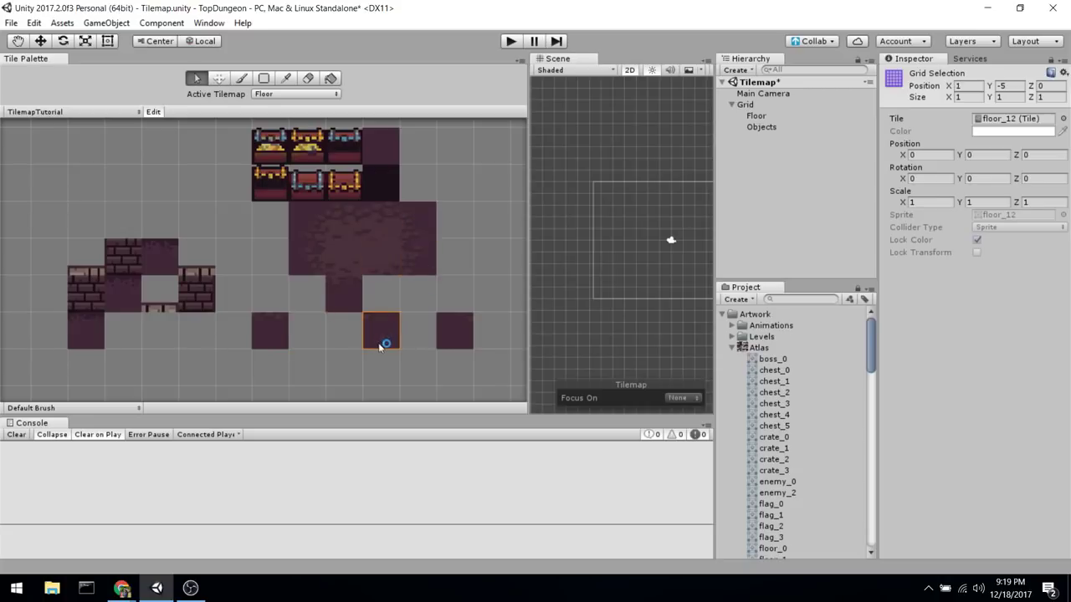
{"action": "key", "text": "m"}
{"action": "left_click_drag", "start_coordinate": [382, 339], "coordinate": [308, 291]}
{"action": "key", "text": "s"}
{"action": "left_click", "coordinate": [455, 329]}
{"action": "key", "text": "m"}
{"action": "key", "text": "s"}
{"action": "left_click", "coordinate": [272, 336]}
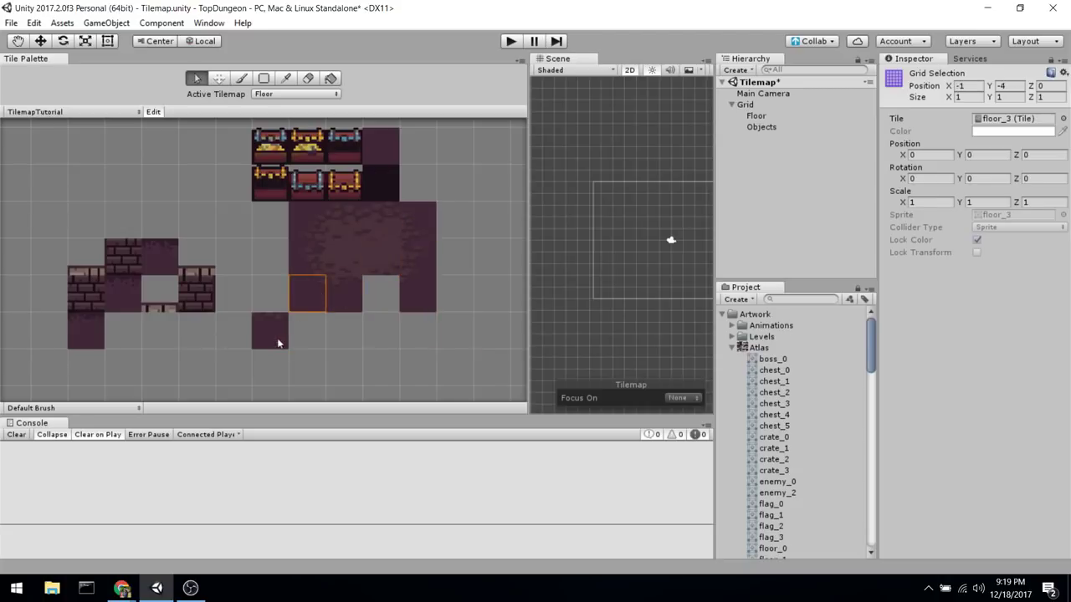
{"action": "key", "text": "m"}
{"action": "left_click_drag", "start_coordinate": [270, 331], "coordinate": [384, 291]}
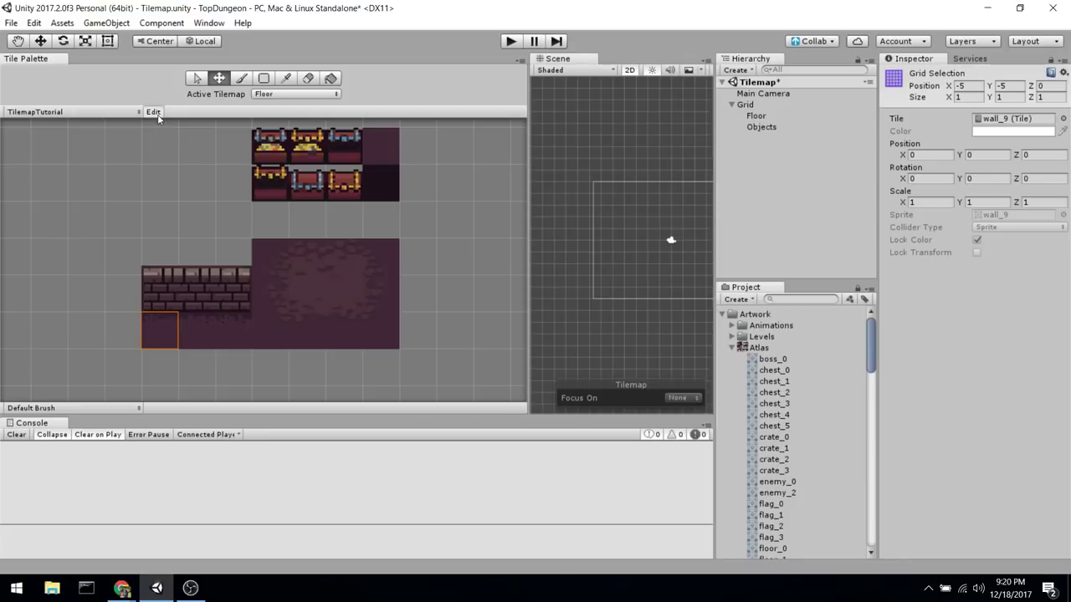
Switch back to the Brush tool with B, clearing the palette tile selection.
{"action": "key", "text": "b"}
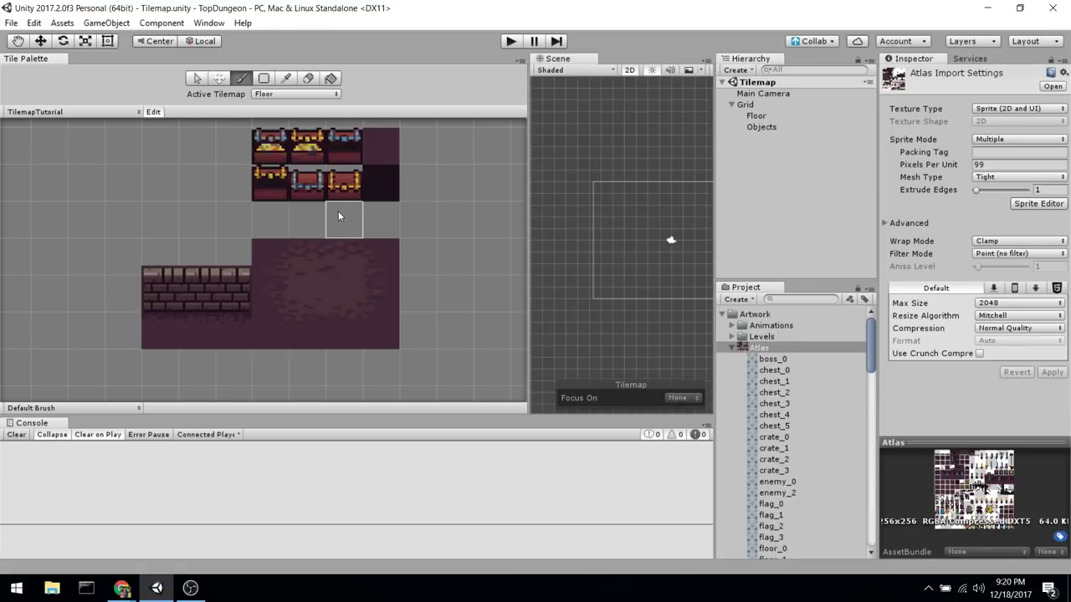
Add the enemy_2 sprite to the palette, saving the tile in TilemapTutorial/Tiles.
{"action": "left_click", "coordinate": [773, 392]}
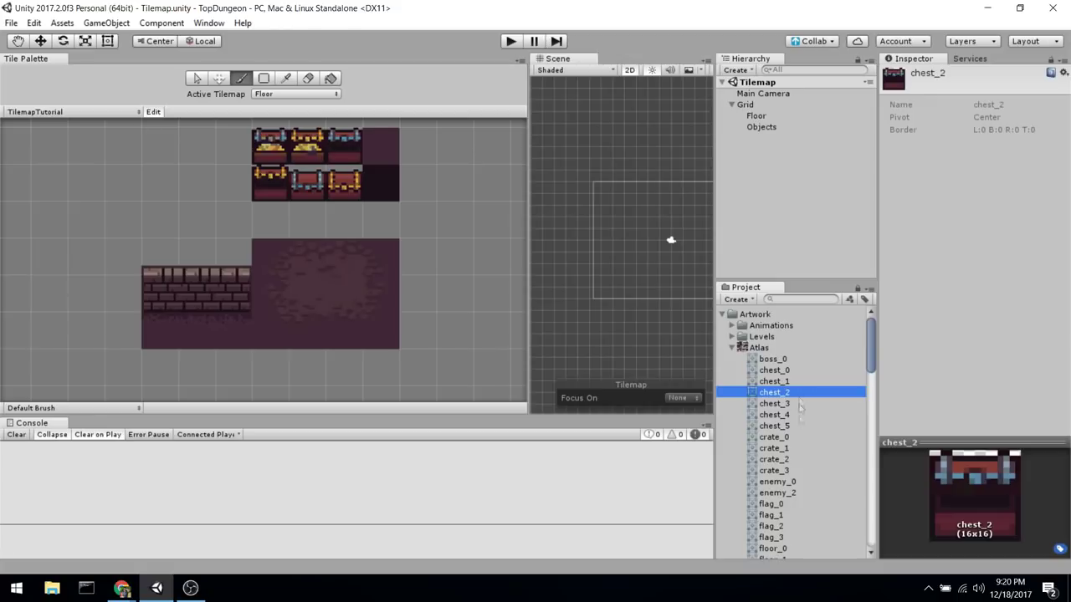
{"action": "left_click", "coordinate": [787, 493]}
{"action": "left_click_drag", "start_coordinate": [786, 493], "coordinate": [192, 219]}
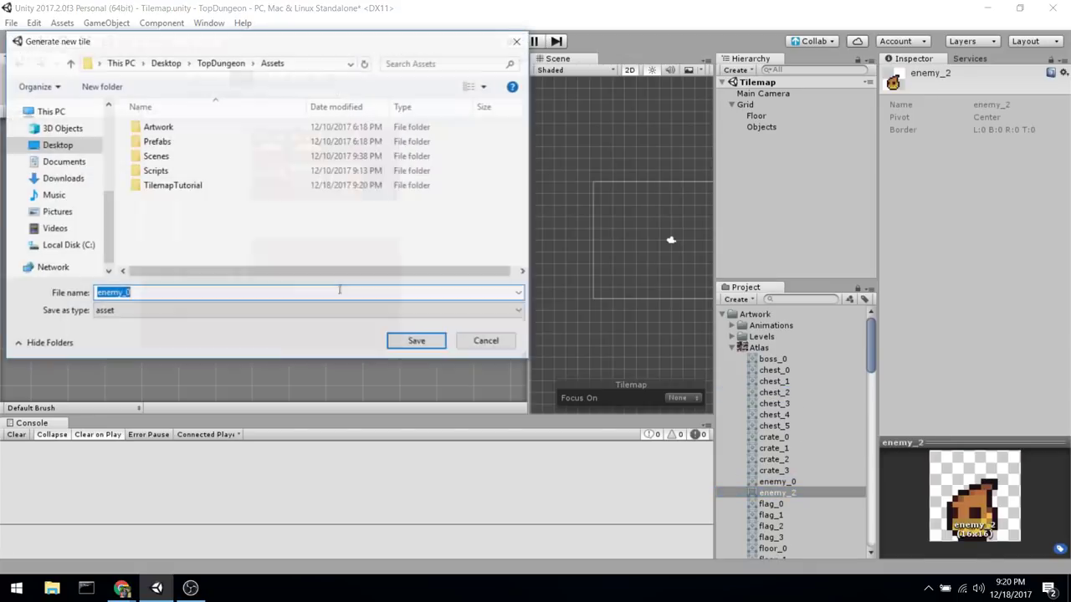
{"action": "double_click", "coordinate": [172, 185]}
{"action": "double_click", "coordinate": [151, 126]}
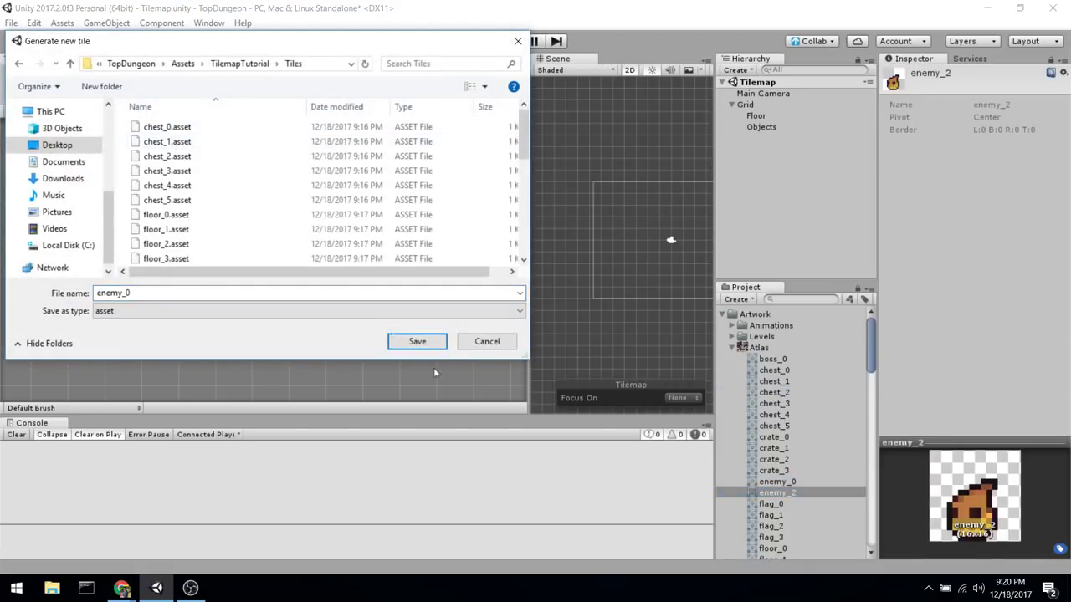
{"action": "left_click", "coordinate": [415, 341]}
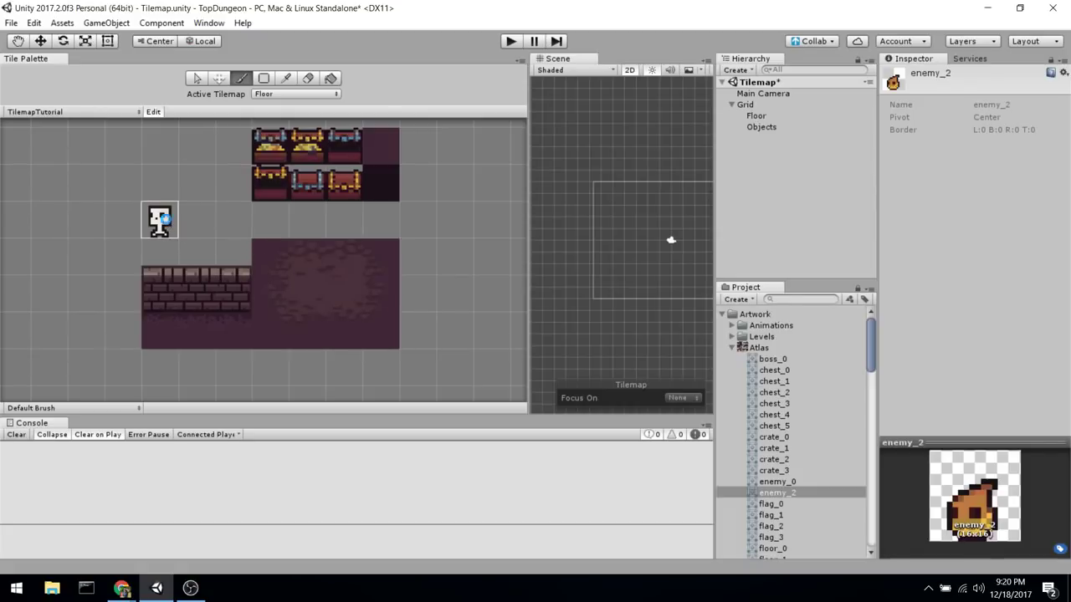
Move the enemy tile one cell right in the palette, then undo the move.
{"action": "key", "text": "s"}
{"action": "left_click", "coordinate": [160, 224]}
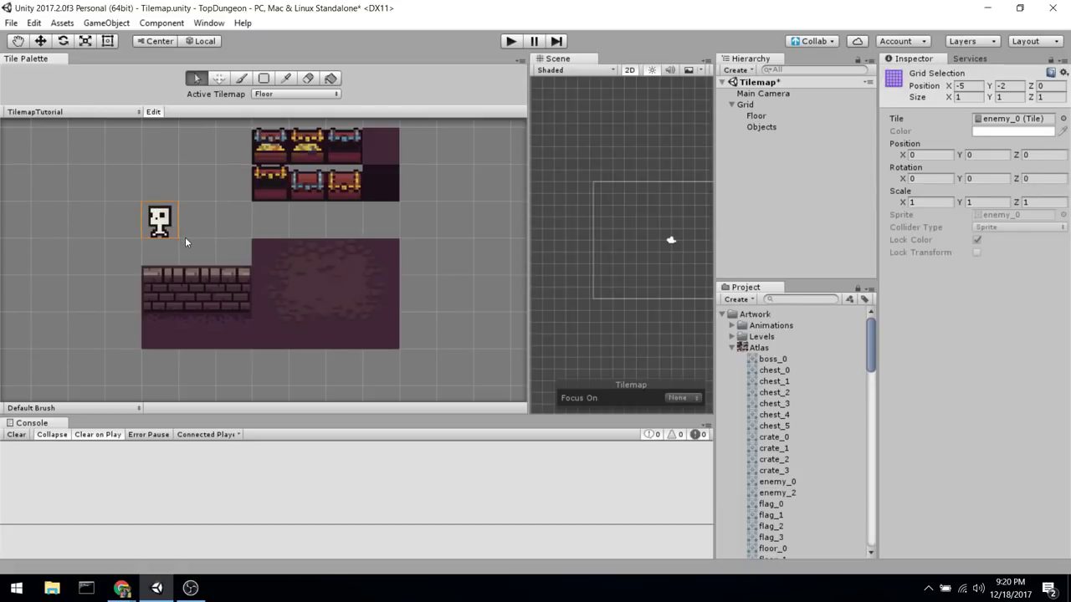
{"action": "key", "text": "m"}
{"action": "left_click_drag", "start_coordinate": [162, 227], "coordinate": [232, 226]}
{"action": "key", "text": "ctrl+z"}
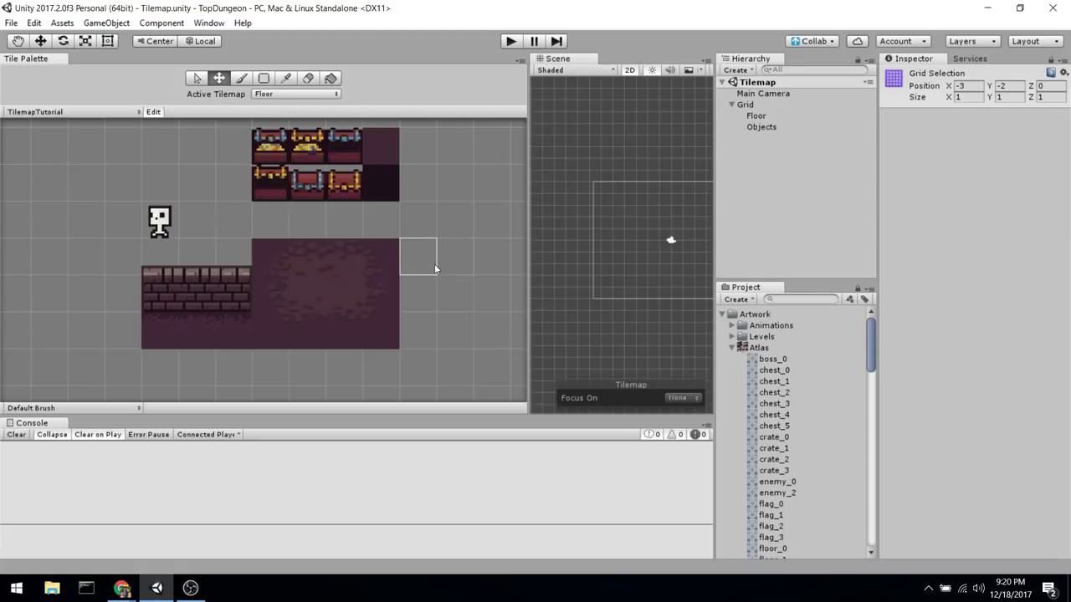
{"action": "left_click", "coordinate": [172, 221]}
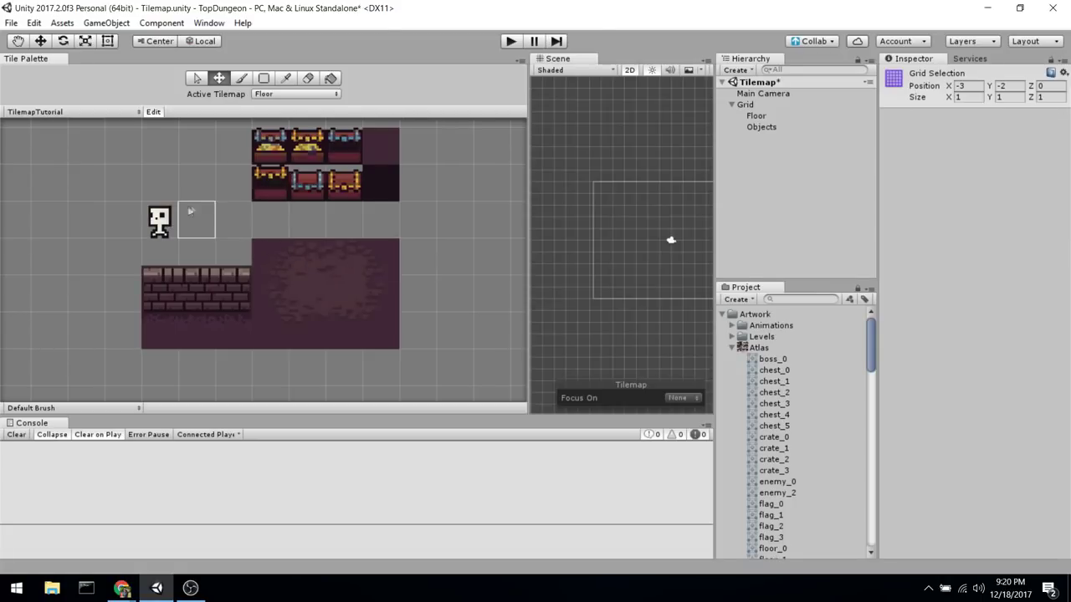
Erase the enemy tile from the palette and save the scene with Ctrl+S.
{"action": "left_click", "coordinate": [331, 78]}
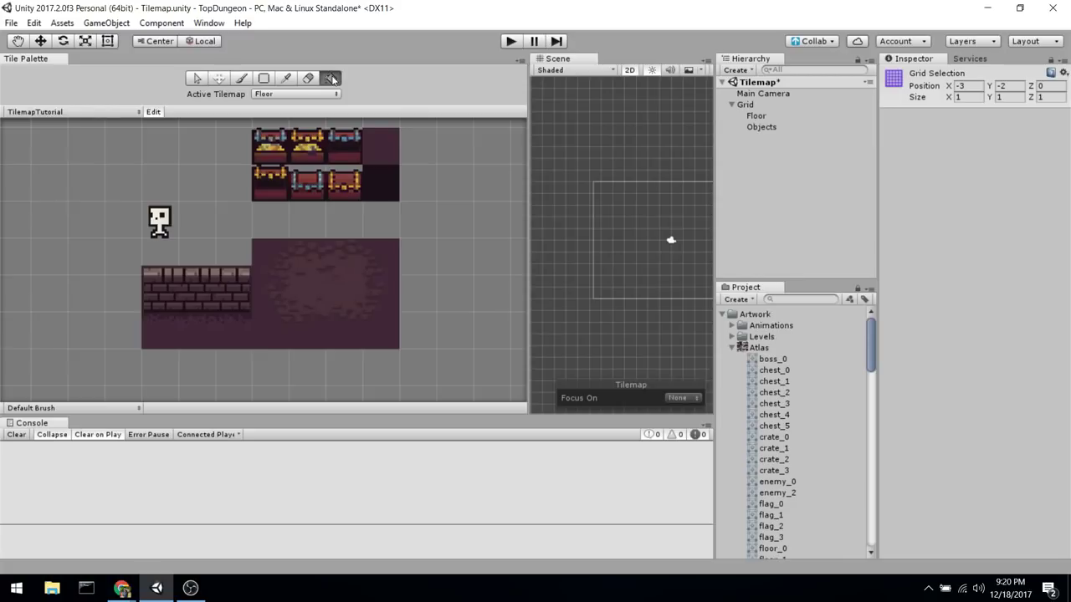
{"action": "left_click", "coordinate": [167, 219]}
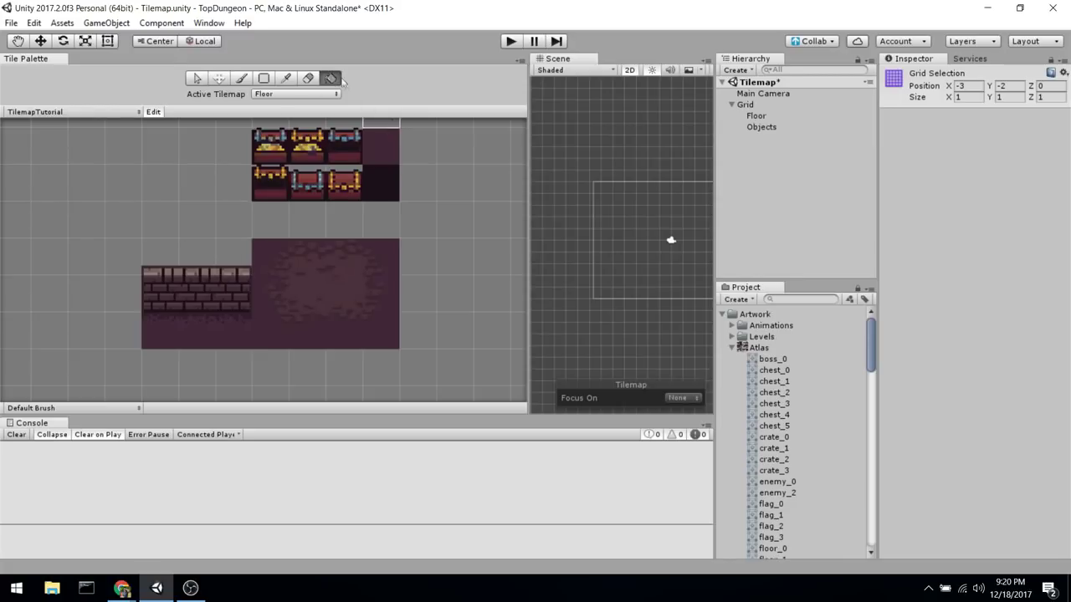
{"action": "key", "text": "t"}
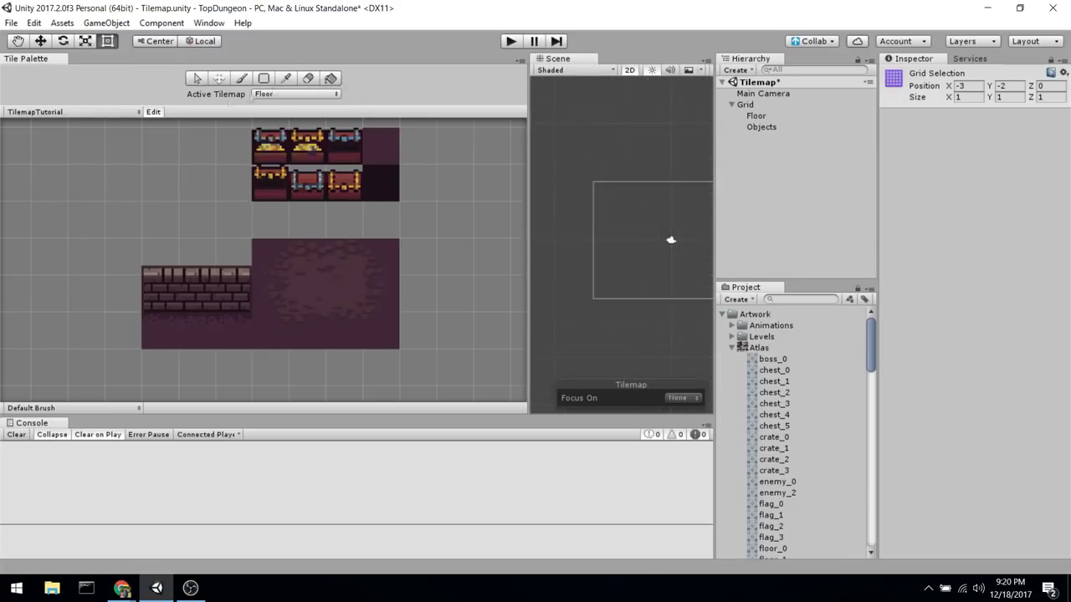
{"action": "left_click", "coordinate": [155, 113]}
{"action": "key", "text": "ctrl+s"}
{"action": "left_click_drag", "start_coordinate": [518, 227], "coordinate": [276, 212]}
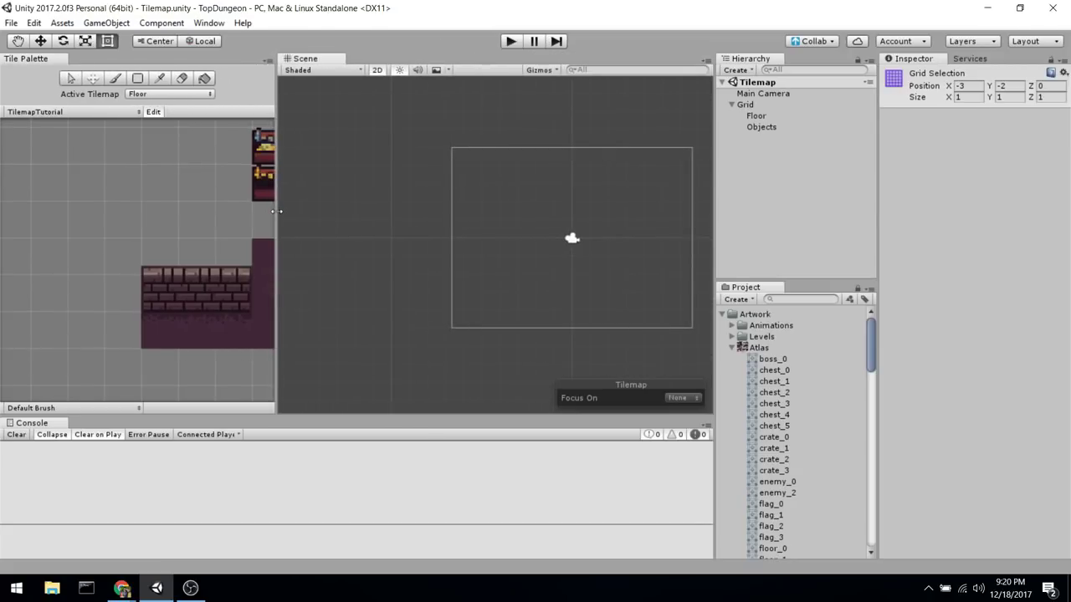
Bring the chest and floor tiles into view and pick a tile with the Picker.
{"action": "middle_click_drag", "start_coordinate": [201, 215], "coordinate": [72, 219]}
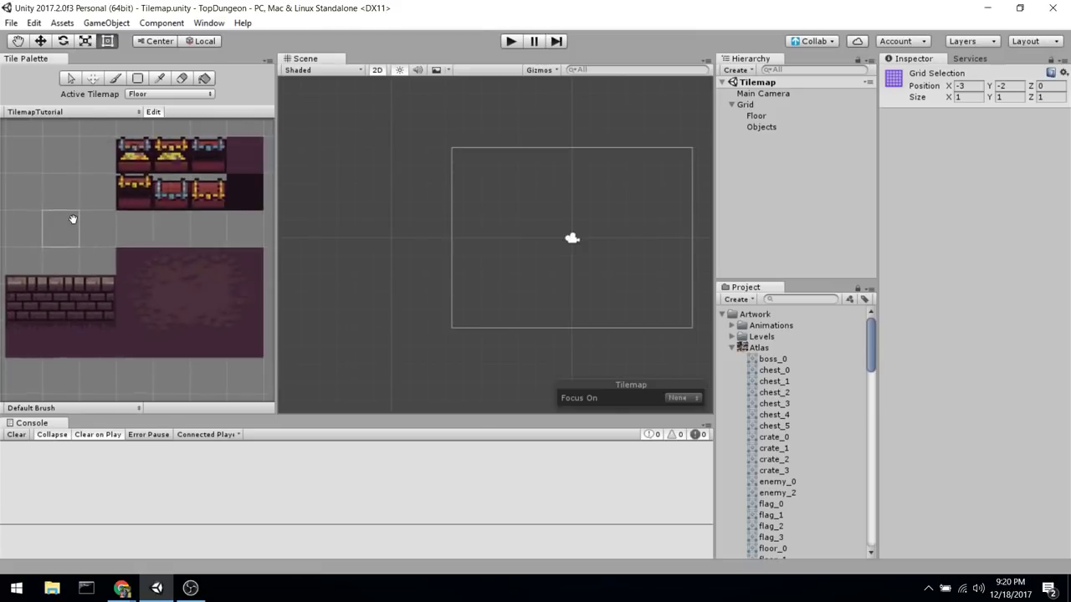
{"action": "scroll", "coordinate": [234, 209], "scroll_direction": "down", "scroll_amount": 2}
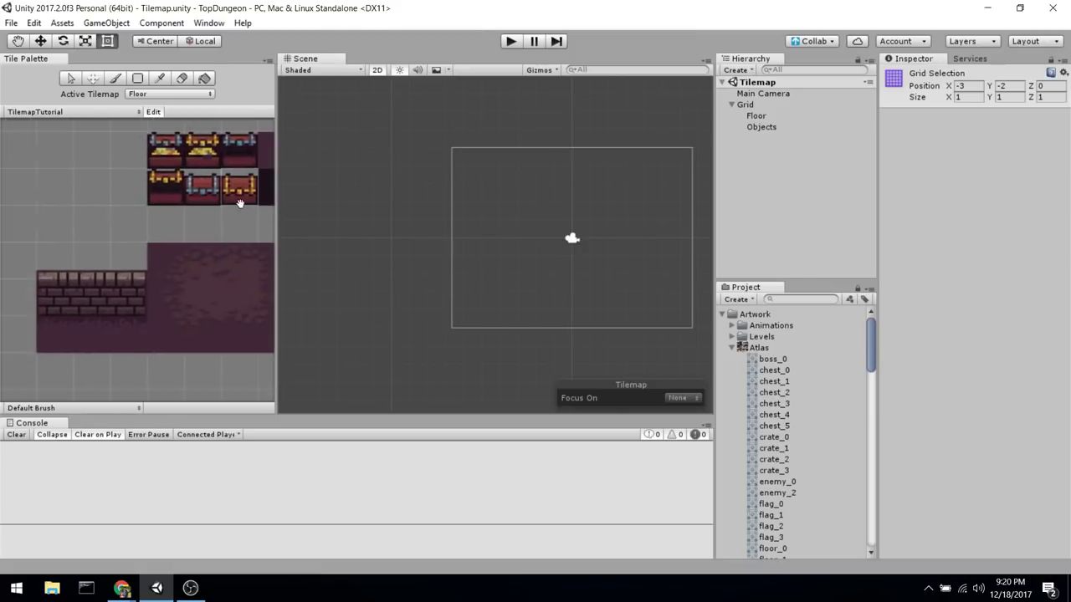
{"action": "left_click", "coordinate": [211, 380]}
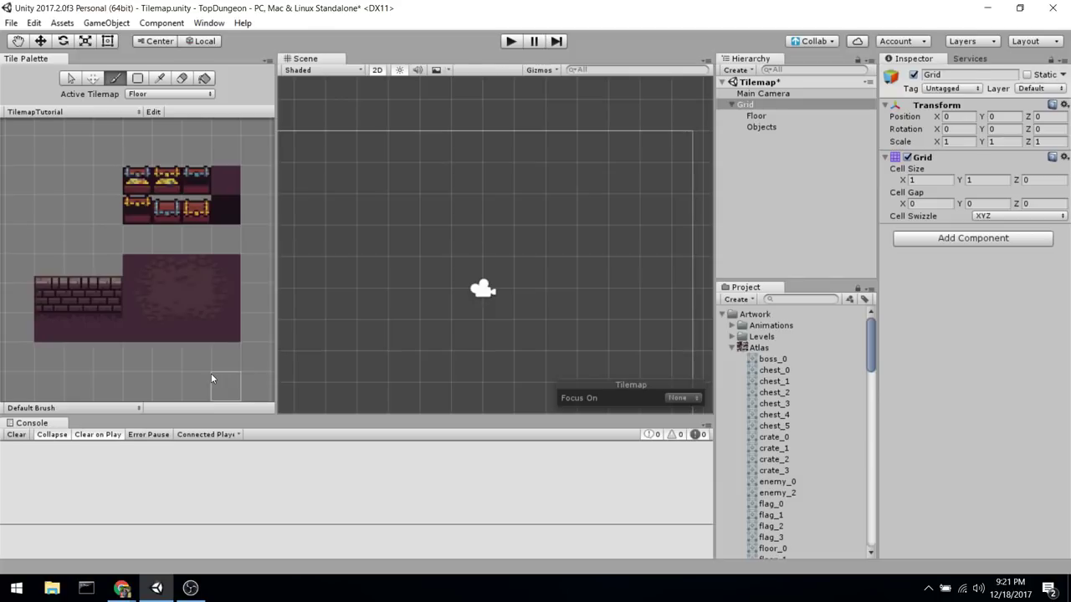
{"action": "key", "text": "i"}
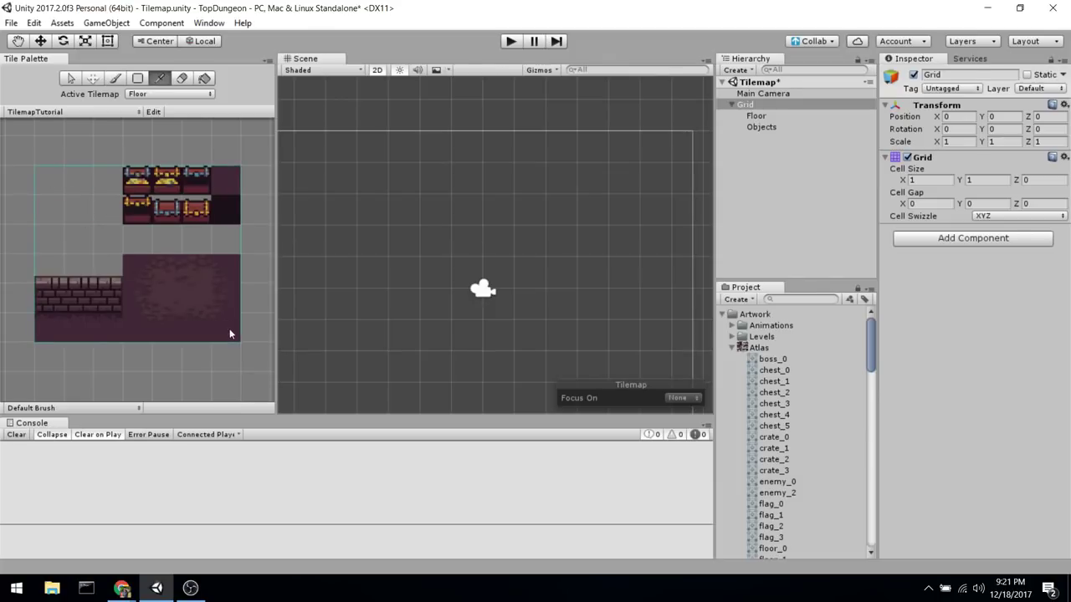
{"action": "left_click", "coordinate": [233, 333]}
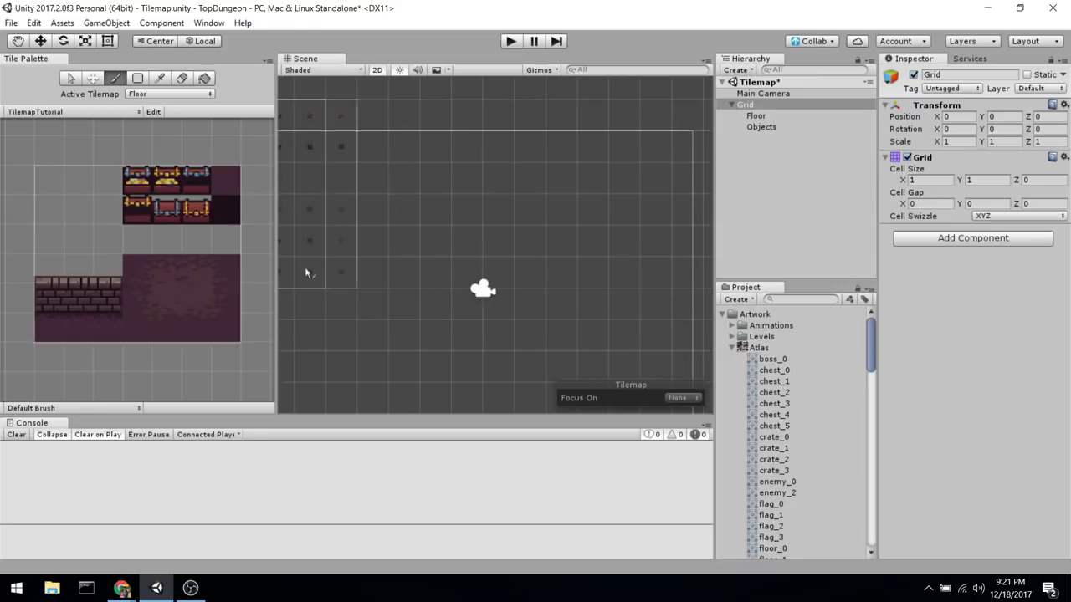
Pick a 4x3 block of floor tiles, then change the brush to a single floor tile.
{"action": "scroll", "coordinate": [461, 164], "scroll_direction": "down", "scroll_amount": 1}
{"action": "scroll", "coordinate": [461, 164], "scroll_direction": "down", "scroll_amount": 1}
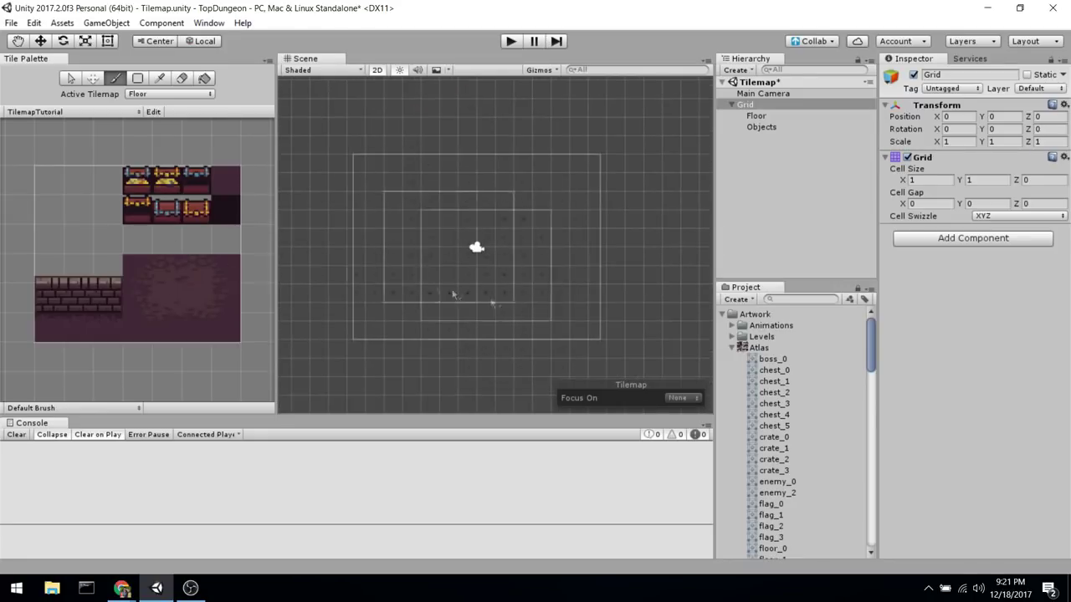
{"action": "left_click", "coordinate": [206, 249]}
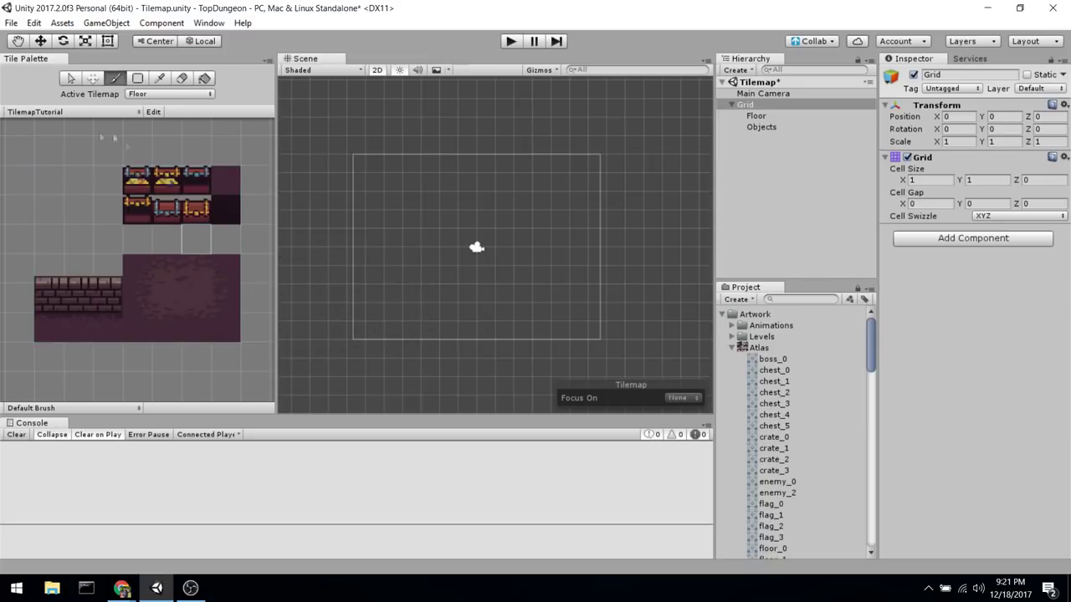
{"action": "left_click_drag", "start_coordinate": [132, 262], "coordinate": [229, 326]}
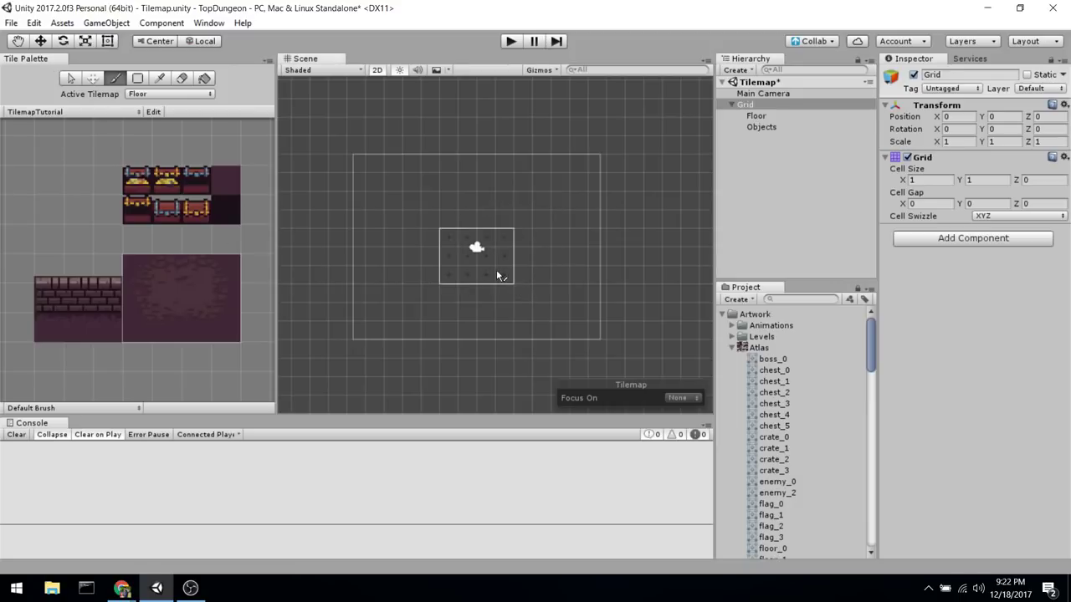
{"action": "scroll", "coordinate": [572, 307], "scroll_direction": "up", "scroll_amount": 1}
{"action": "scroll", "coordinate": [572, 308], "scroll_direction": "up", "scroll_amount": 5}
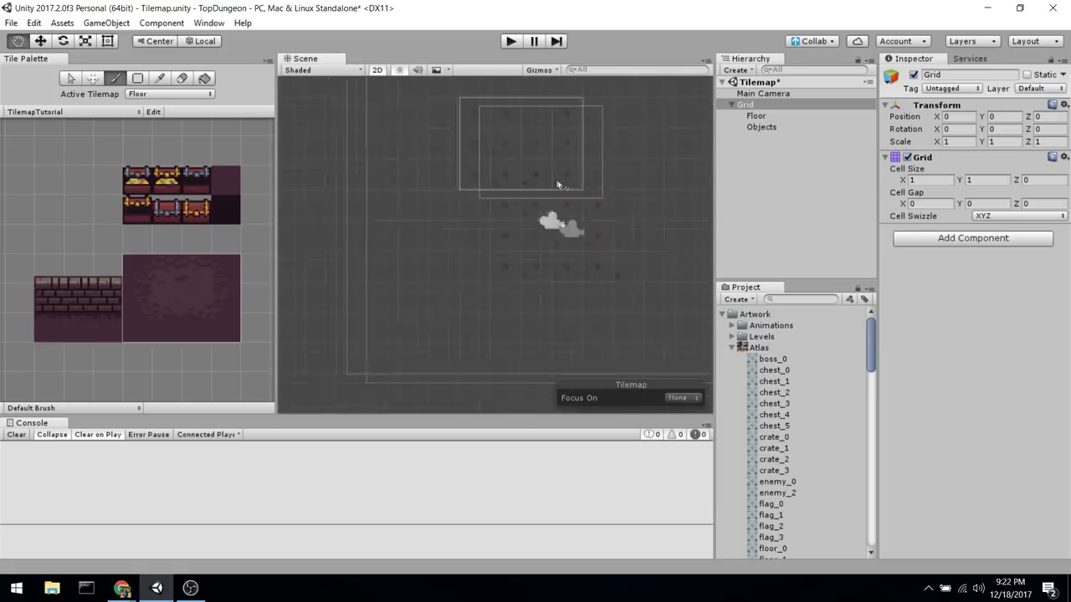
{"action": "scroll", "coordinate": [577, 159], "scroll_direction": "up", "scroll_amount": 2}
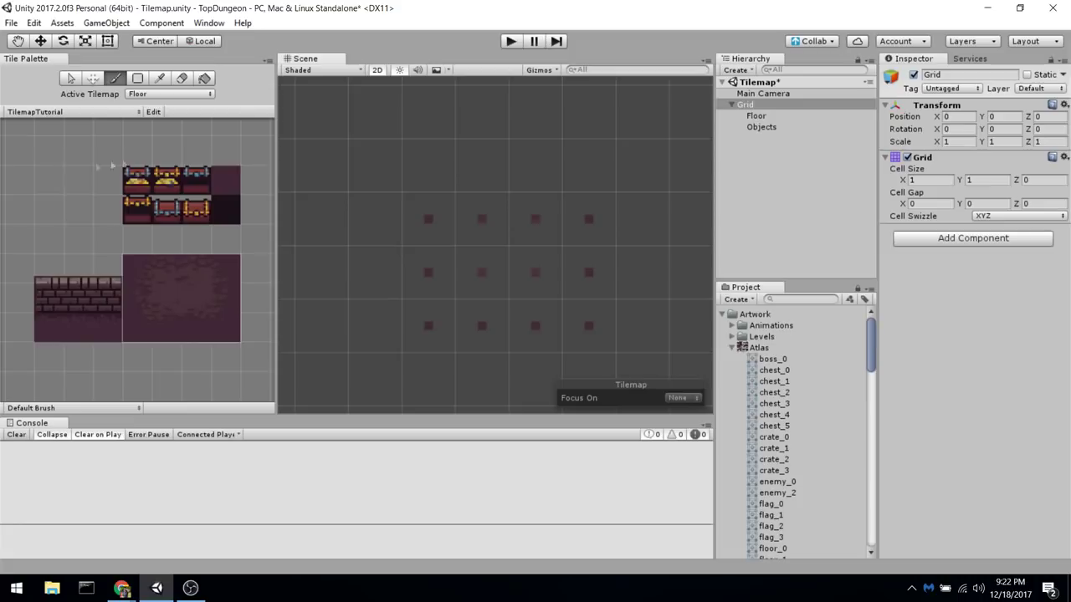
{"action": "left_click", "coordinate": [163, 278]}
{"action": "left_click", "coordinate": [157, 277]}
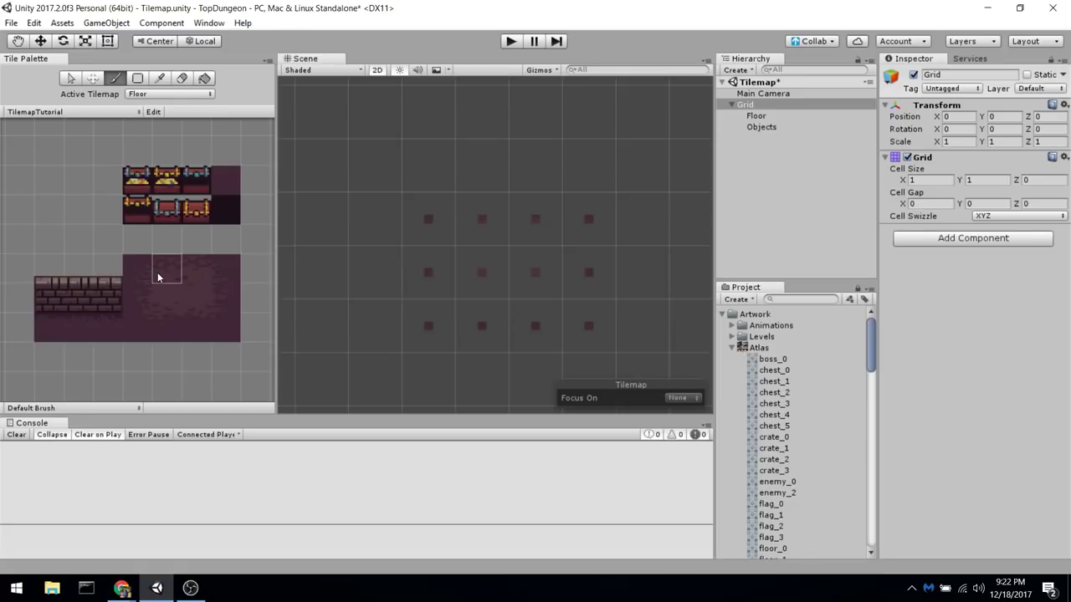
Set the Grid's cell size to 0.16 by 0.16.
{"action": "left_click", "coordinate": [752, 104]}
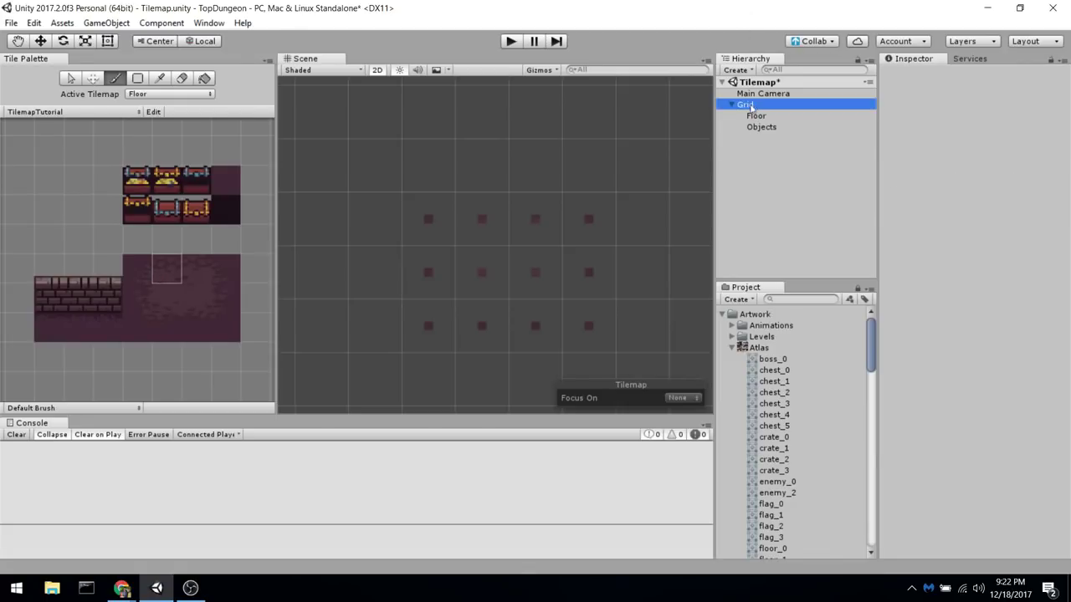
{"action": "left_click", "coordinate": [919, 180]}
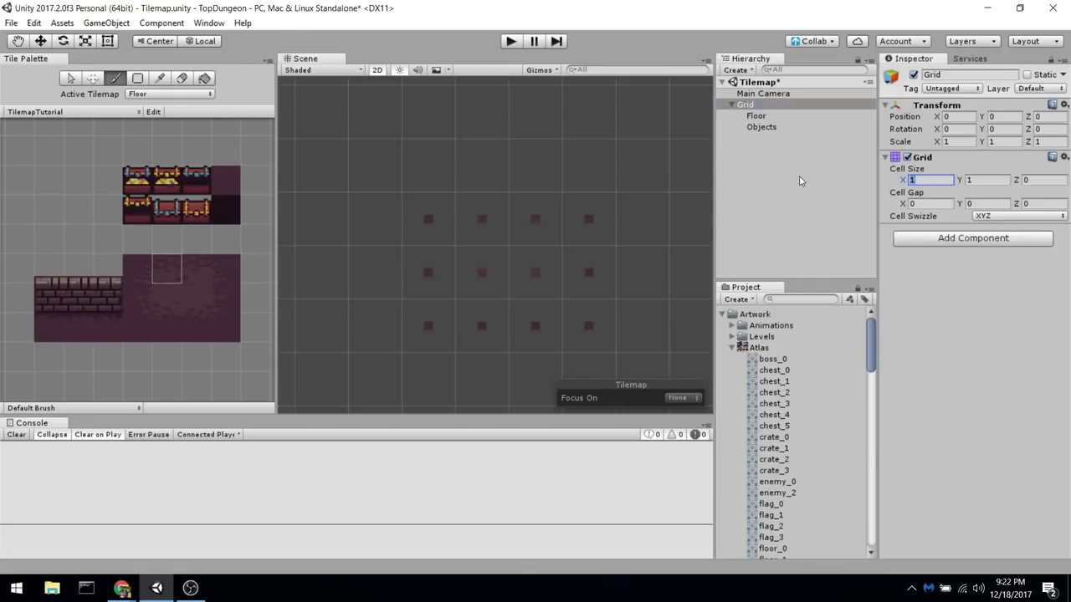
{"action": "type", "text": "0.16"}
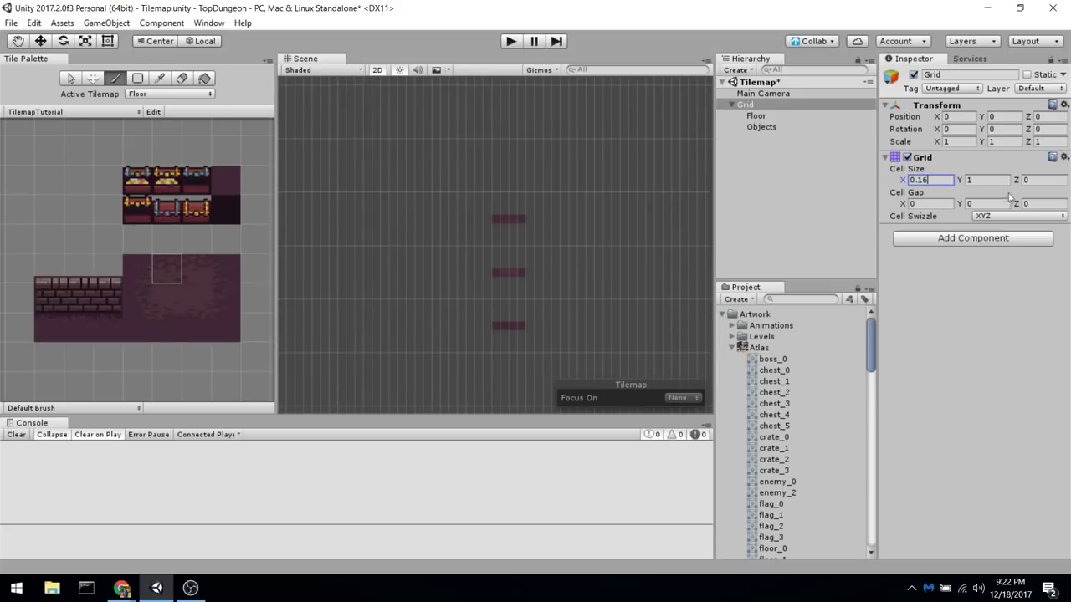
{"action": "key", "text": "Tab"}
{"action": "type", "text": "0.16"}
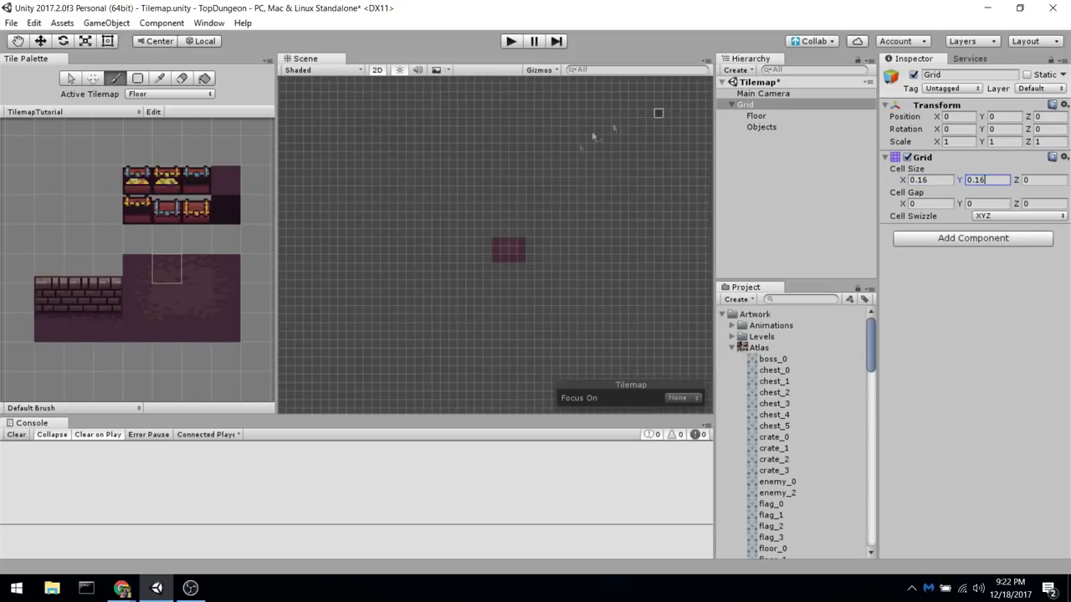
Pick the floor tile block and stamp it into the scene.
{"action": "scroll", "coordinate": [523, 250], "scroll_direction": "up", "scroll_amount": 8}
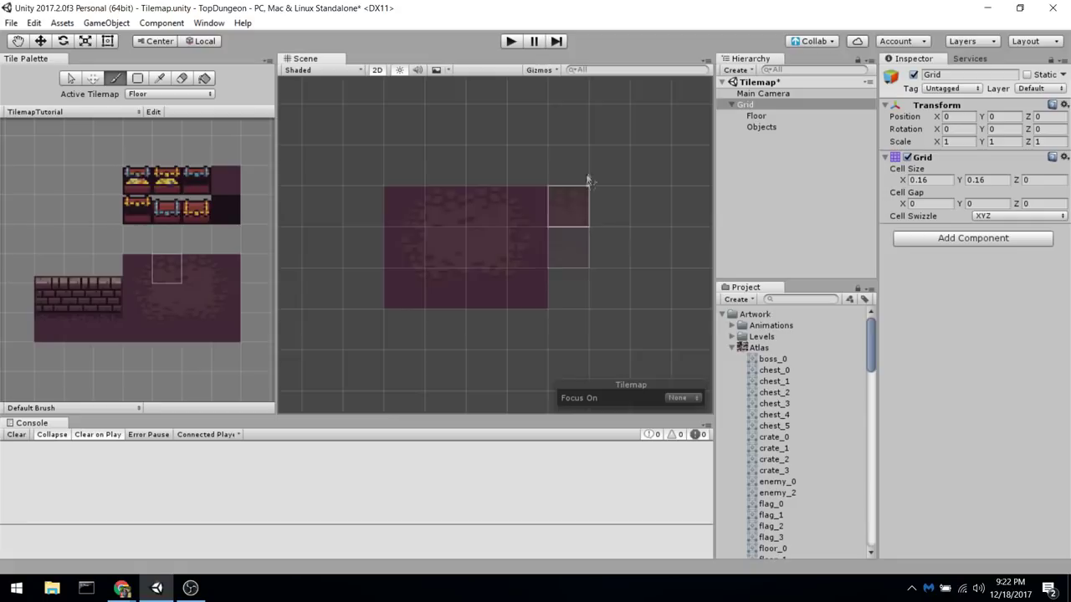
{"action": "scroll", "coordinate": [589, 184], "scroll_direction": "down", "scroll_amount": 4}
{"action": "left_click_drag", "start_coordinate": [148, 272], "coordinate": [243, 334]}
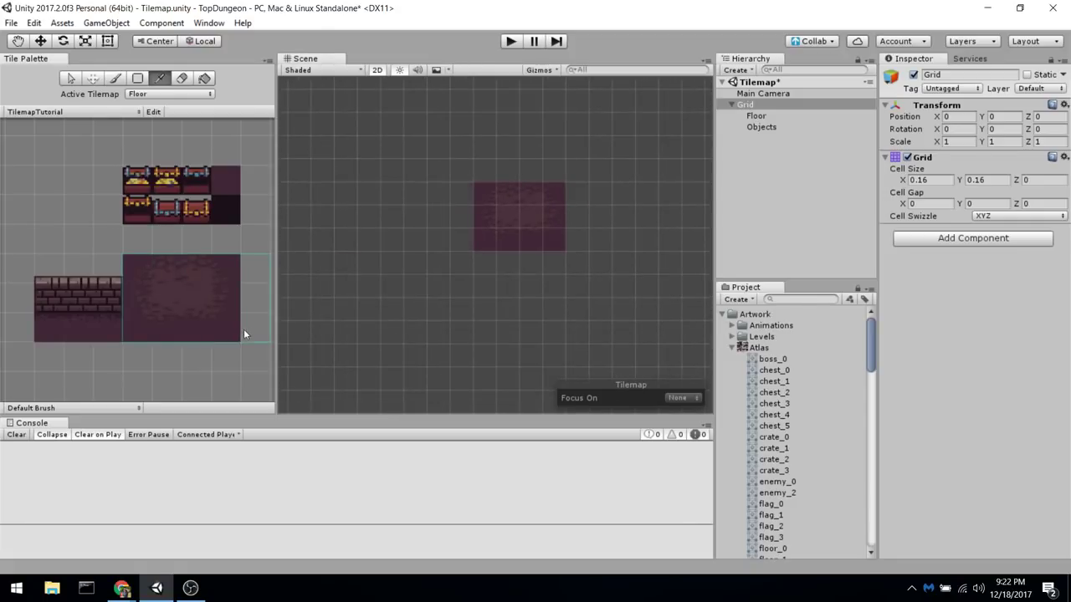
{"action": "left_click_drag", "start_coordinate": [128, 264], "coordinate": [240, 341]}
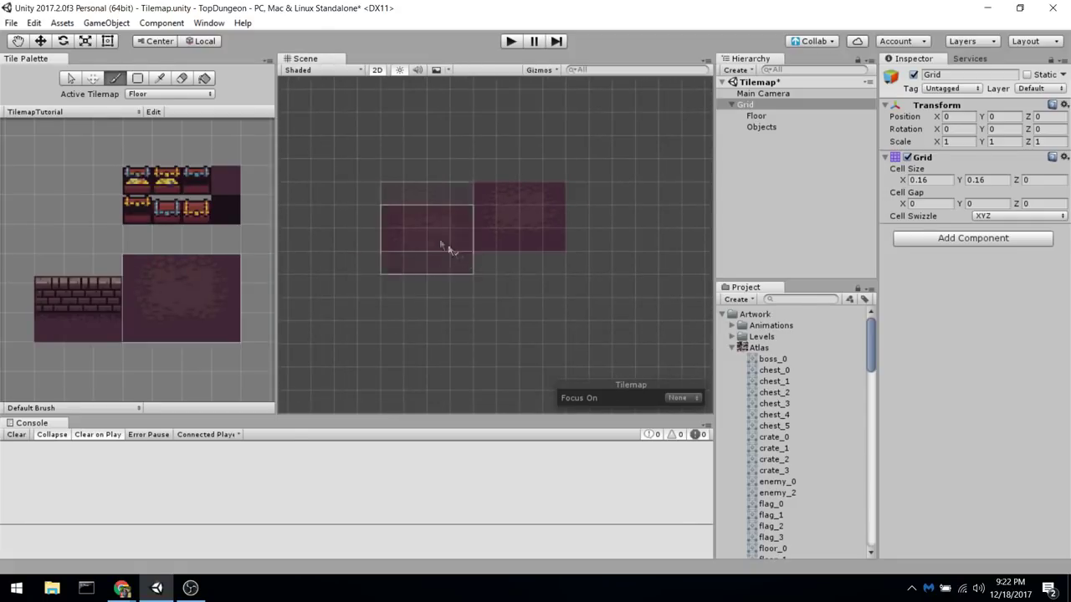
{"action": "left_click", "coordinate": [454, 231]}
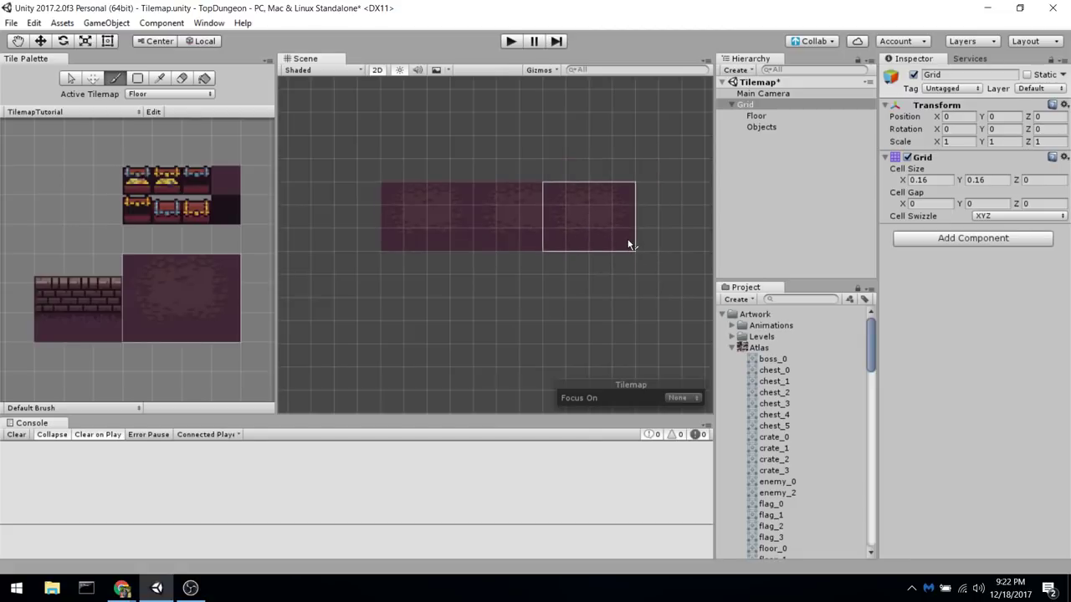
Paint a brick wall column along the floor's top edge.
{"action": "left_click", "coordinate": [154, 283]}
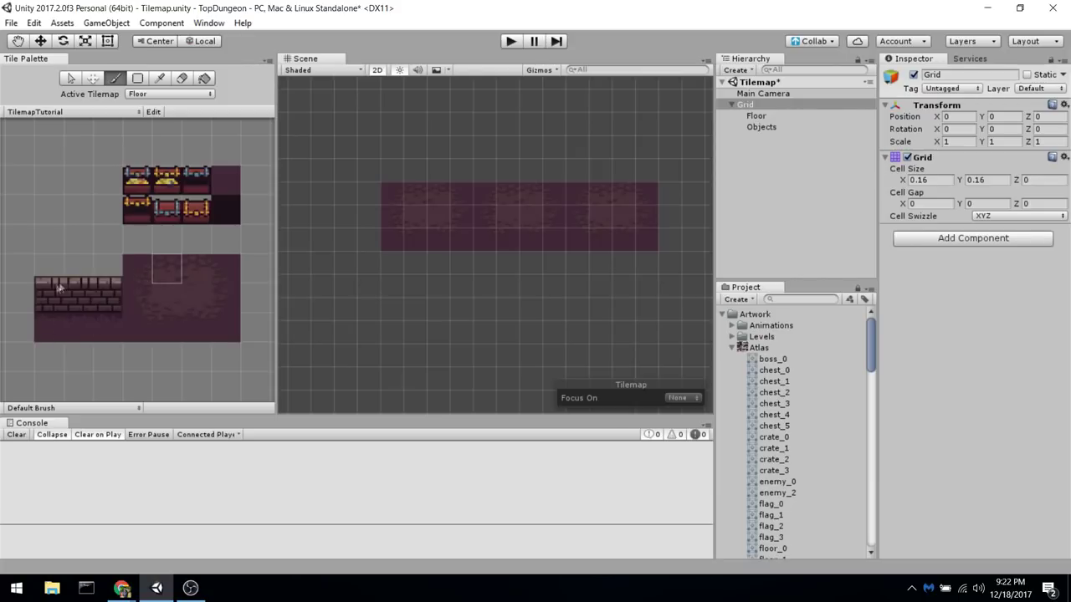
{"action": "left_click_drag", "start_coordinate": [77, 270], "coordinate": [78, 330]}
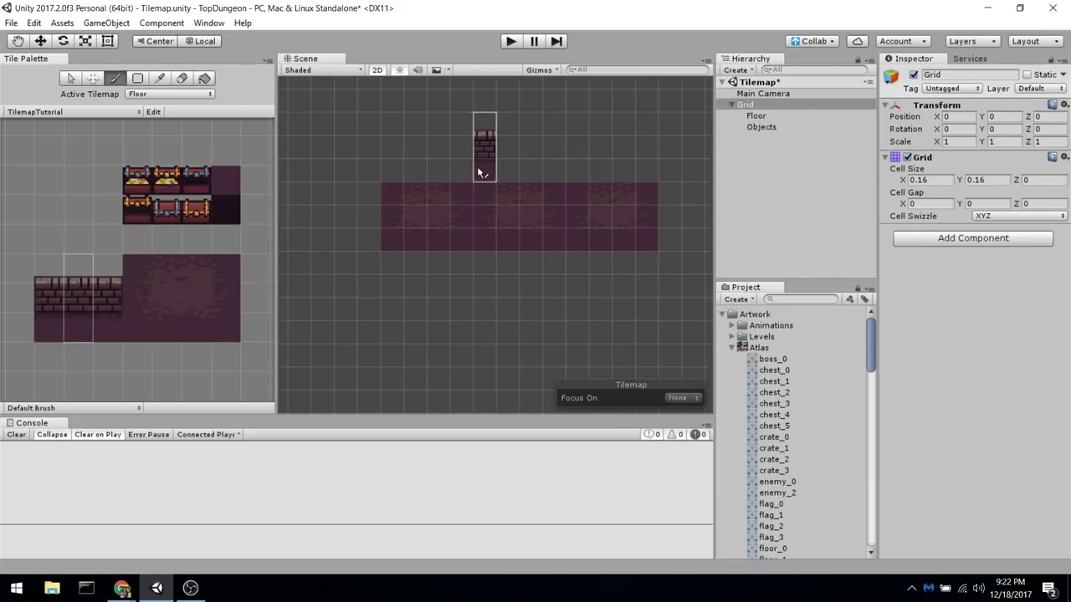
{"action": "left_click_drag", "start_coordinate": [402, 177], "coordinate": [641, 175]}
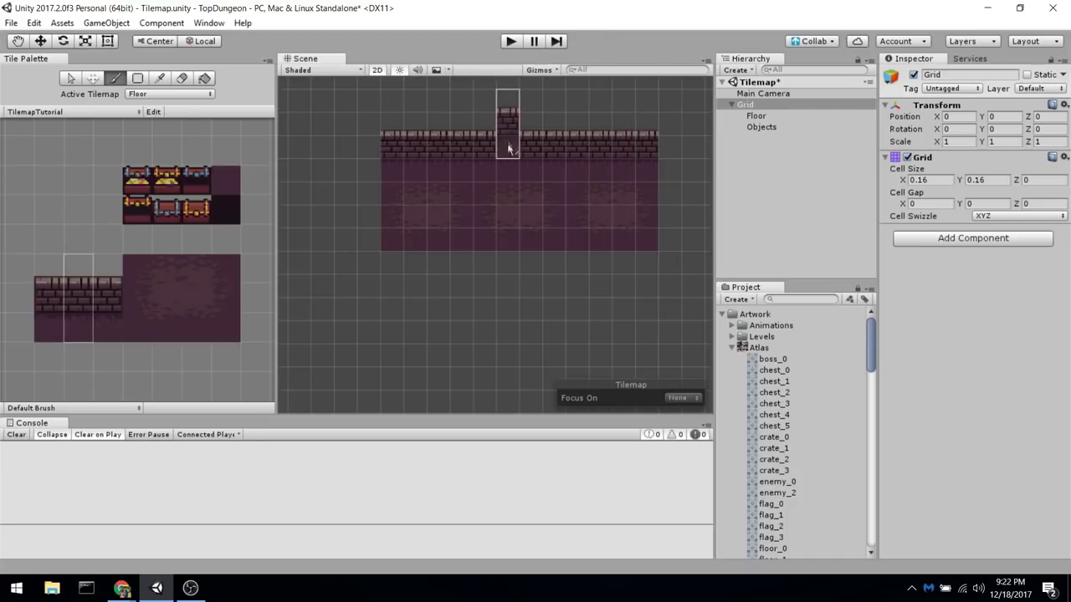
{"action": "middle_click_drag", "start_coordinate": [506, 141], "coordinate": [506, 172]}
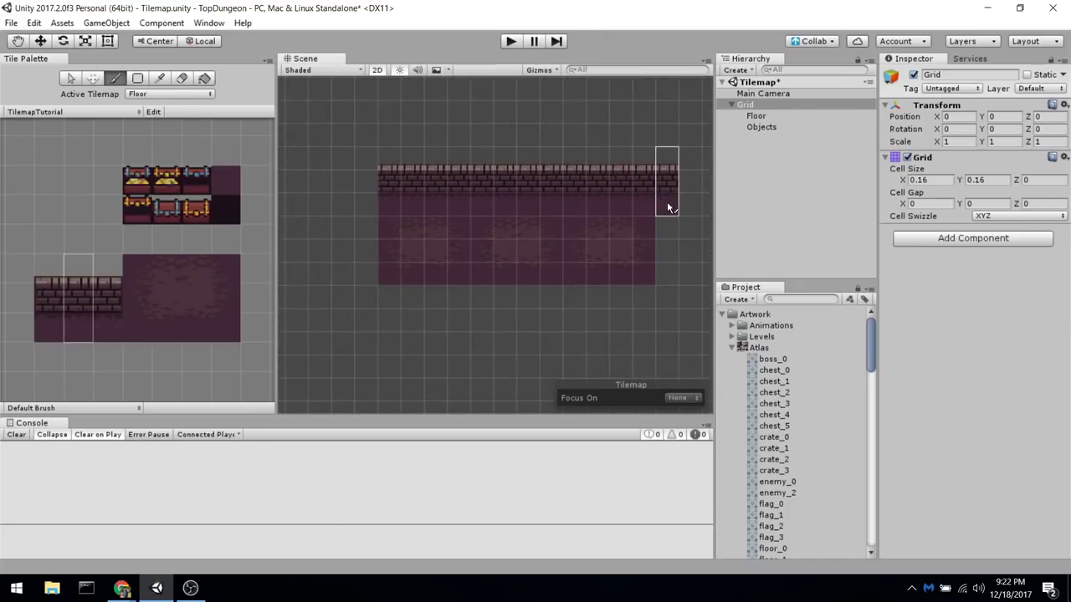
Erase all painted bricks and floor tiles from the scene with the Eraser.
{"action": "key", "text": "d"}
{"action": "mouse_move", "coordinate": [677, 209]}
{"action": "left_mouse_down"}
{"action": "mouse_move", "coordinate": [573, 204]}
{"action": "mouse_move", "coordinate": [567, 263]}
{"action": "mouse_move", "coordinate": [597, 282]}
{"action": "mouse_move", "coordinate": [667, 266]}
{"action": "mouse_move", "coordinate": [535, 180]}
{"action": "mouse_move", "coordinate": [491, 249]}
{"action": "mouse_move", "coordinate": [581, 262]}
{"action": "mouse_move", "coordinate": [530, 303]}
{"action": "mouse_move", "coordinate": [394, 286]}
{"action": "mouse_move", "coordinate": [461, 180]}
{"action": "mouse_move", "coordinate": [407, 204]}
{"action": "mouse_move", "coordinate": [568, 279]}
{"action": "left_mouse_up"}
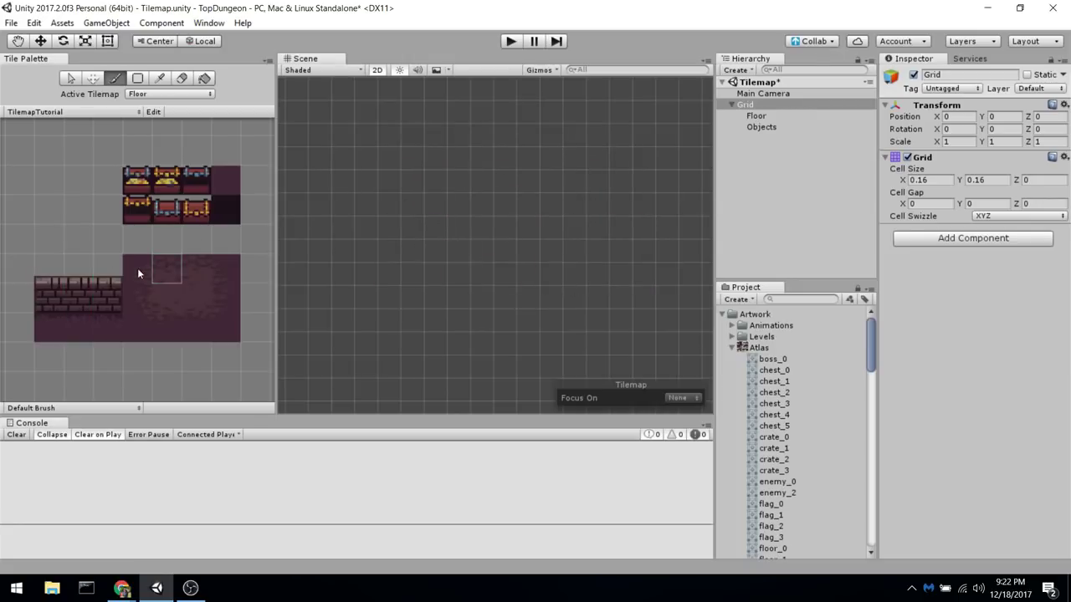
{"action": "left_click_drag", "start_coordinate": [137, 268], "coordinate": [227, 336]}
Paint a floor block and two brick columns above it.
{"action": "left_click", "coordinate": [530, 279]}
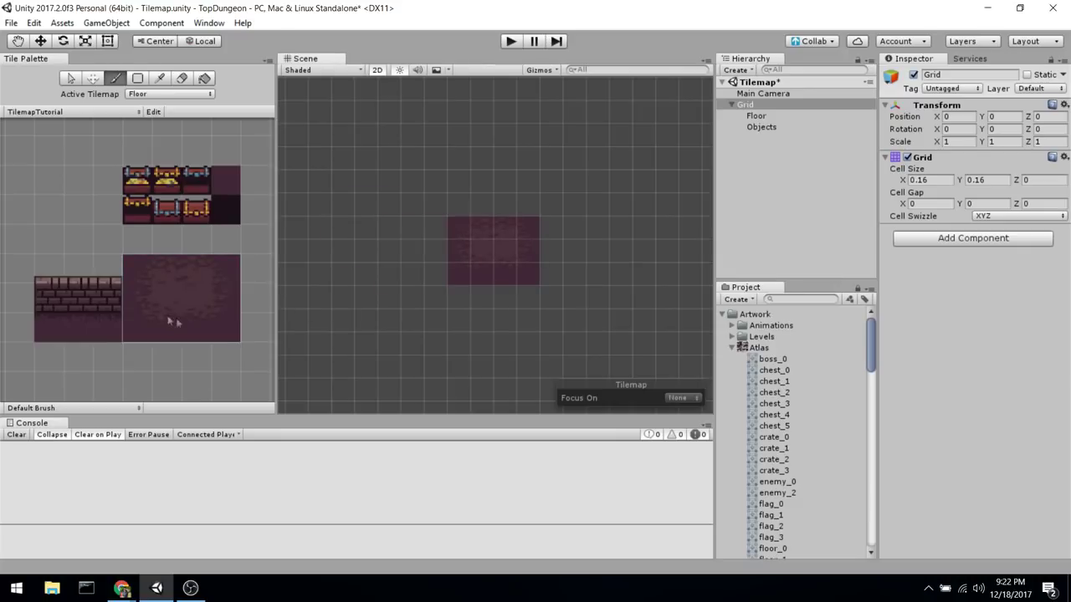
{"action": "left_click_drag", "start_coordinate": [104, 271], "coordinate": [112, 328]}
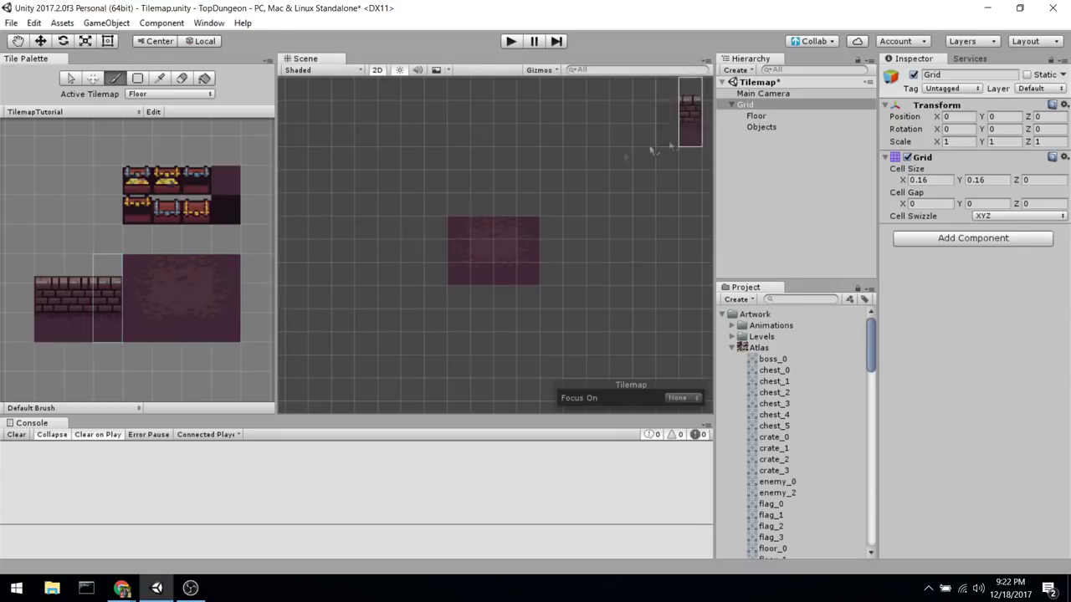
{"action": "left_click", "coordinate": [536, 217]}
{"action": "mouse_move", "coordinate": [49, 264]}
{"action": "left_mouse_down"}
{"action": "mouse_move", "coordinate": [66, 305]}
{"action": "mouse_move", "coordinate": [79, 268]}
{"action": "mouse_move", "coordinate": [84, 335]}
{"action": "left_mouse_up"}
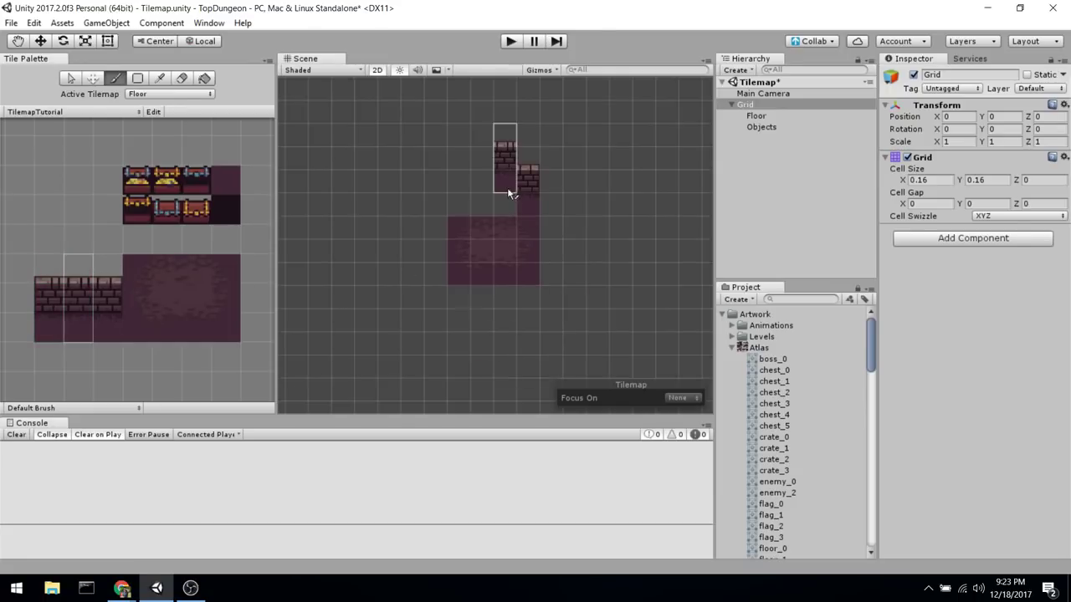
{"action": "left_click", "coordinate": [482, 209]}
Pick the left brick column, then copy the top two tile rows as the brush.
{"action": "left_click_drag", "start_coordinate": [48, 259], "coordinate": [48, 335]}
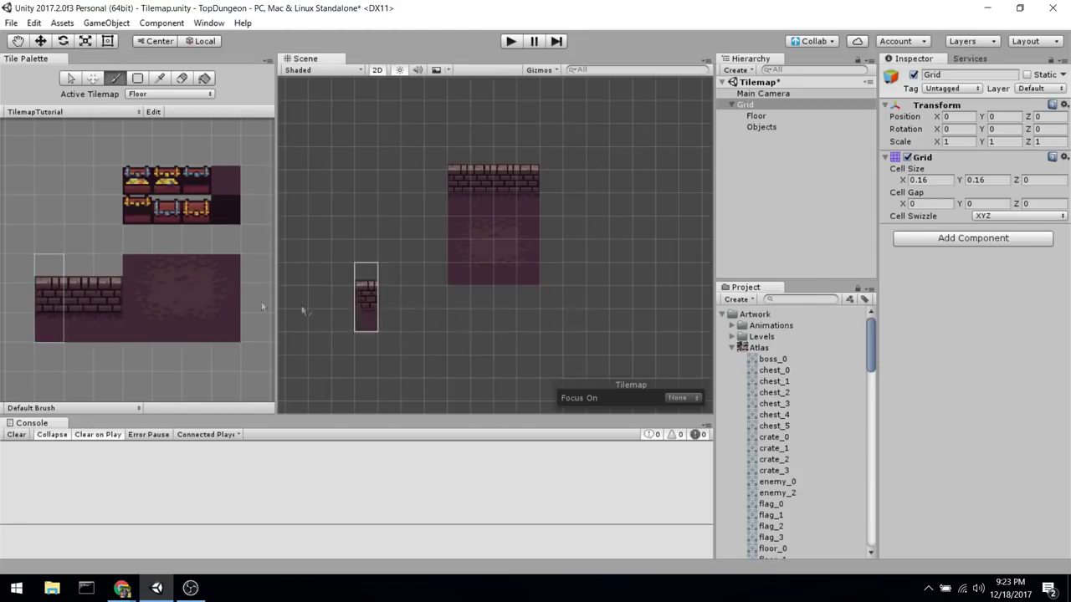
{"action": "middle_click_drag", "start_coordinate": [530, 269], "coordinate": [585, 273]}
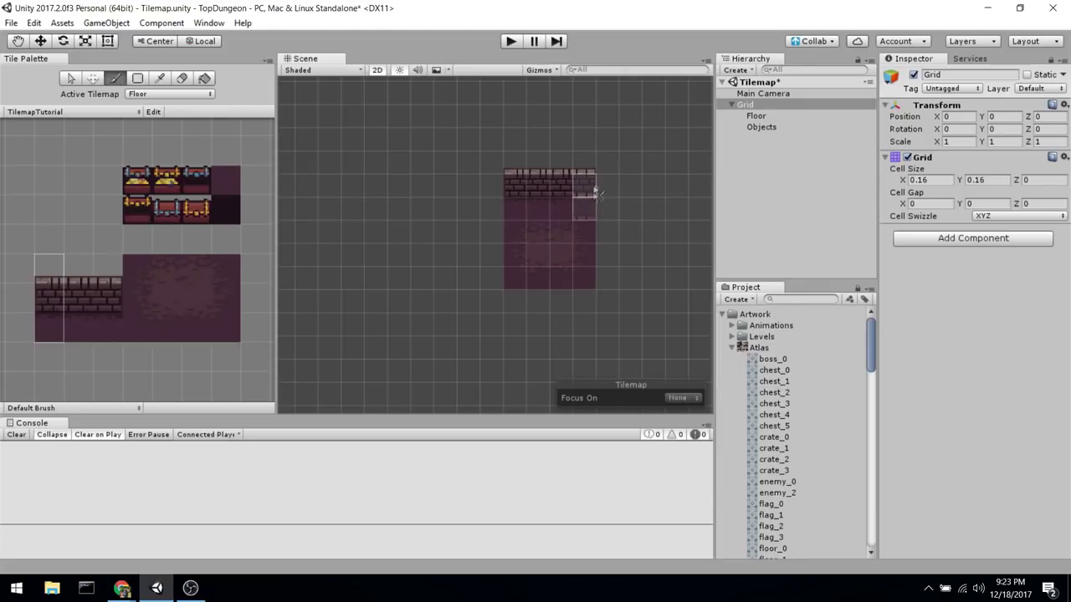
{"action": "left_click_drag", "start_coordinate": [588, 163], "coordinate": [519, 210], "text": "ctrl"}
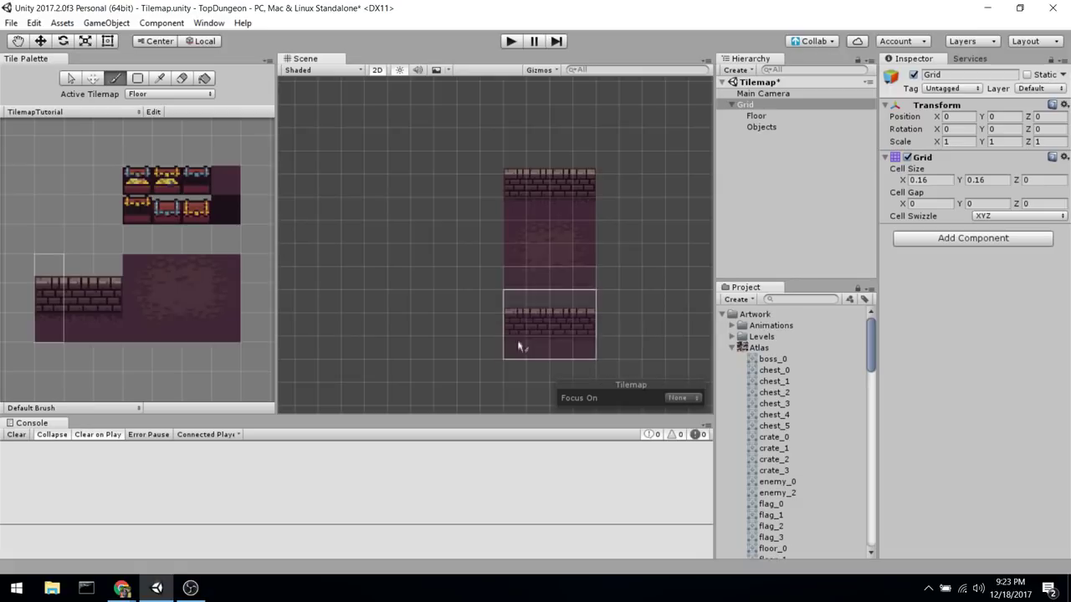
{"action": "scroll", "coordinate": [521, 328], "scroll_direction": "up", "scroll_amount": 1}
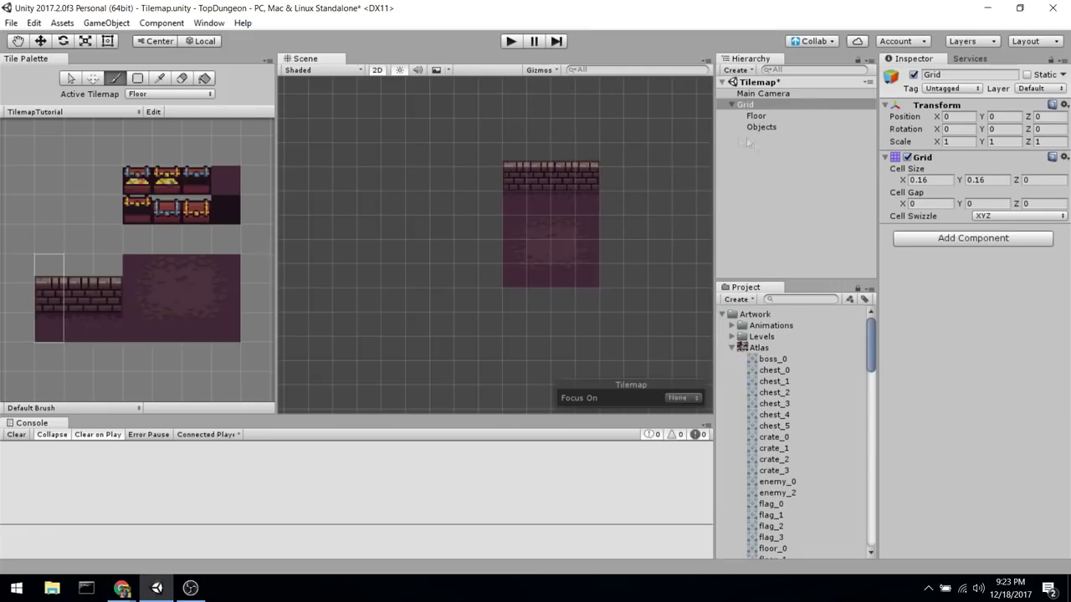
Create a new tilemap under Grid and name it Wall.
{"action": "right_click", "coordinate": [753, 108]}
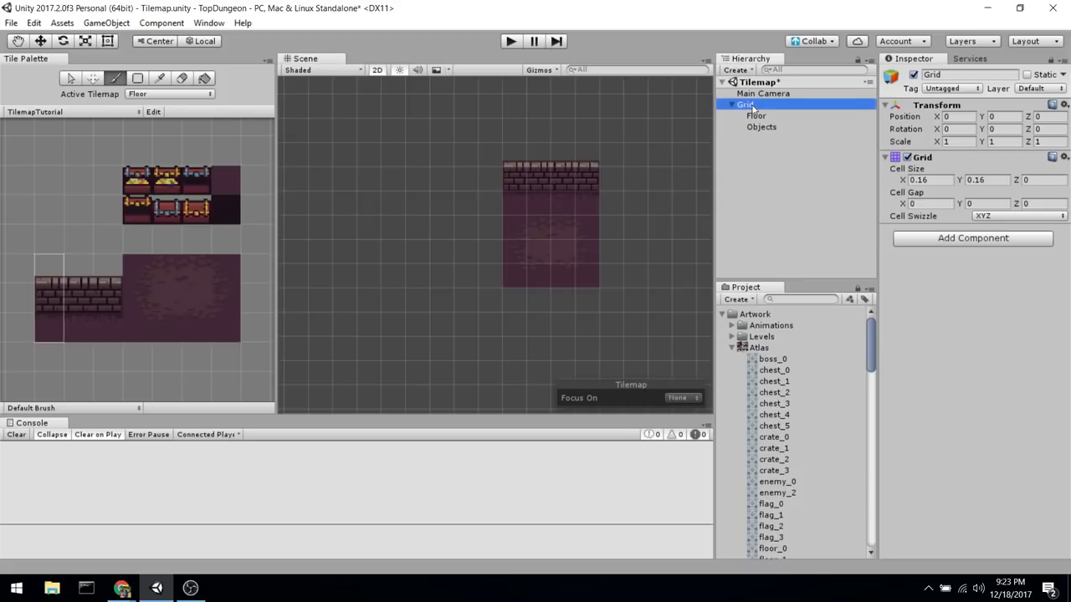
{"action": "mouse_move", "coordinate": [802, 252]}
{"action": "left_click", "coordinate": [931, 267]}
{"action": "type", "text": "S"}
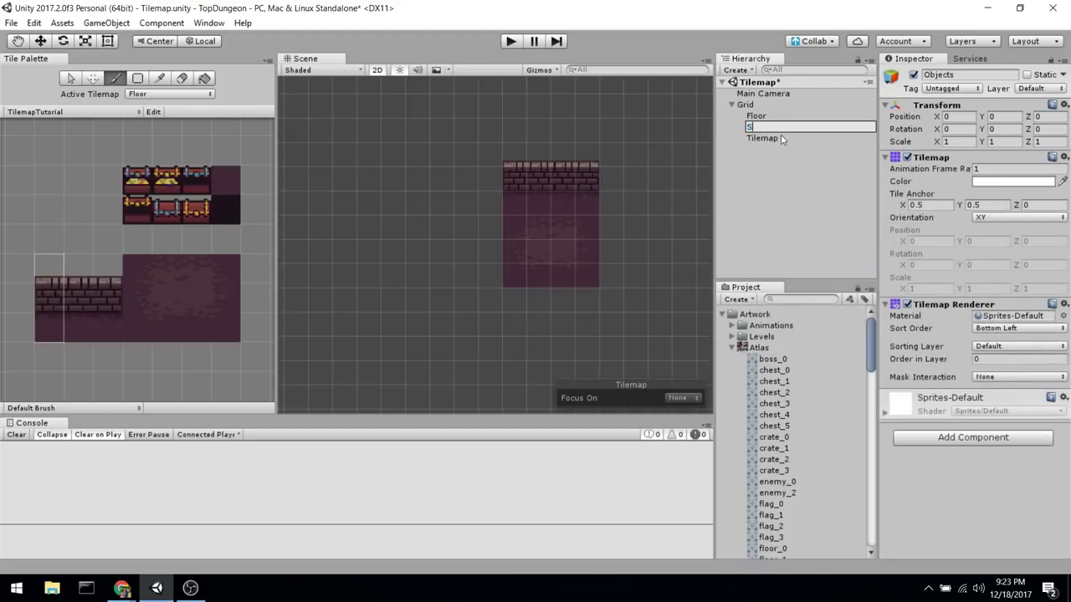
{"action": "type", "text": "econdaWall"}
{"action": "key", "text": "Return"}
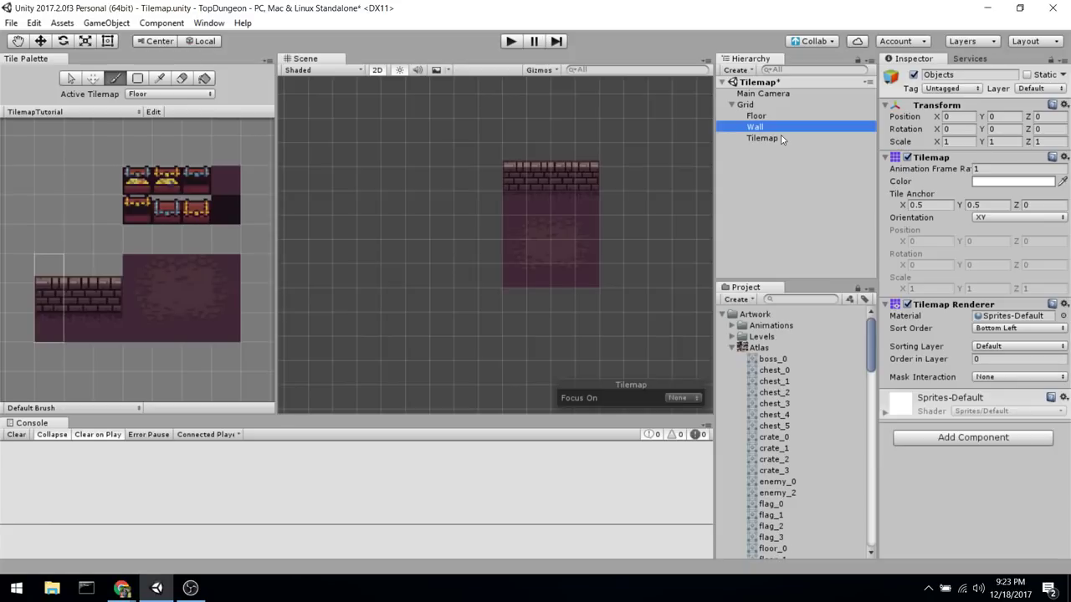
Erase the brick row above the floor block and take the wall tile block as the brush.
{"action": "left_click", "coordinate": [786, 116]}
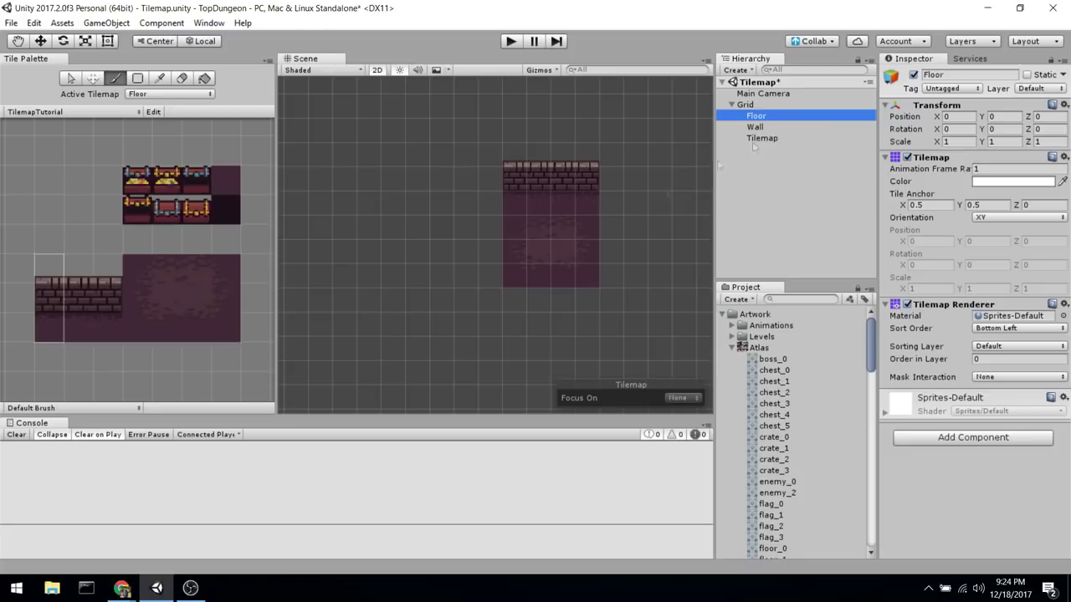
{"action": "left_click", "coordinate": [765, 128]}
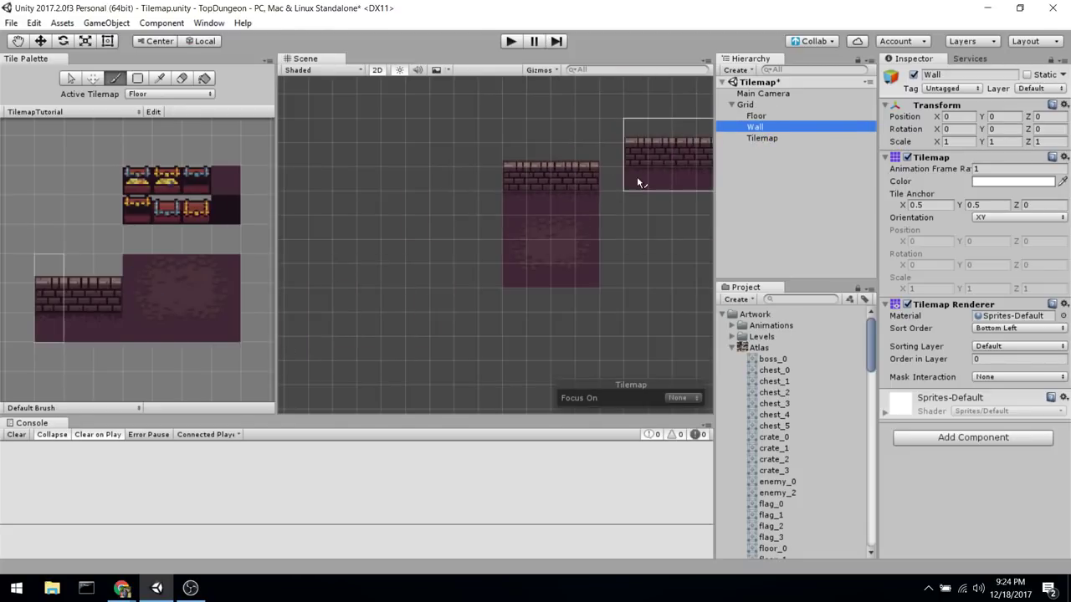
{"action": "left_click_drag", "start_coordinate": [637, 182], "coordinate": [466, 175], "text": "shift"}
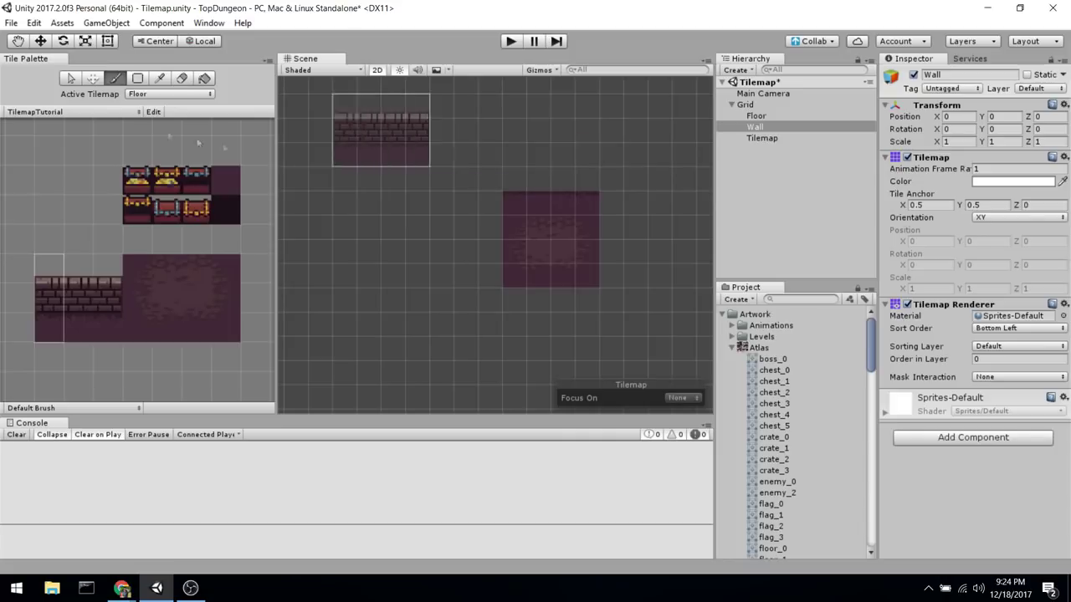
{"action": "left_click_drag", "start_coordinate": [48, 270], "coordinate": [100, 292]}
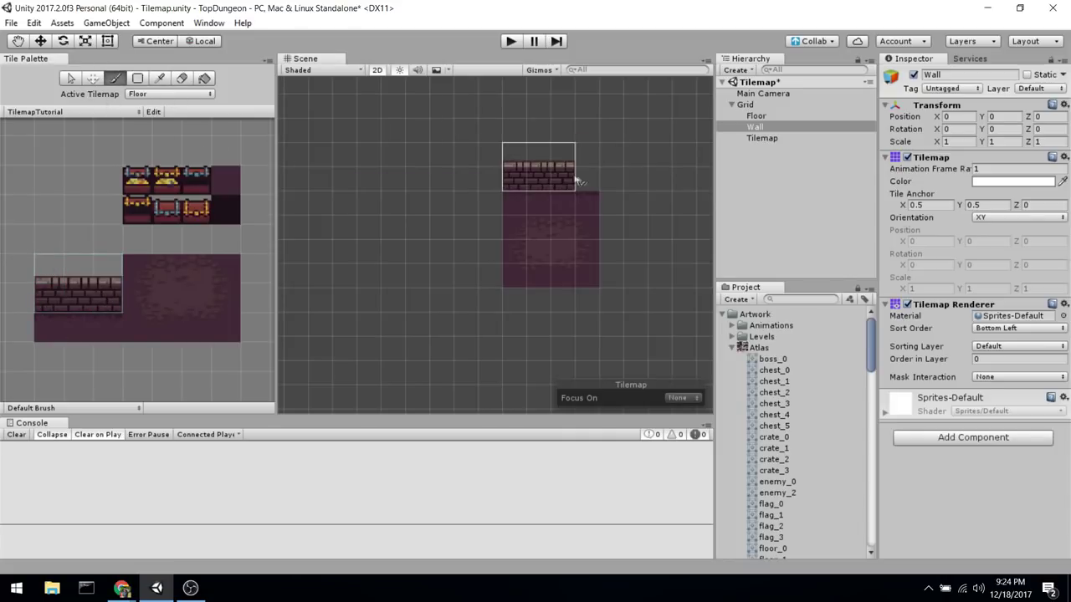
{"action": "left_click", "coordinate": [164, 94]}
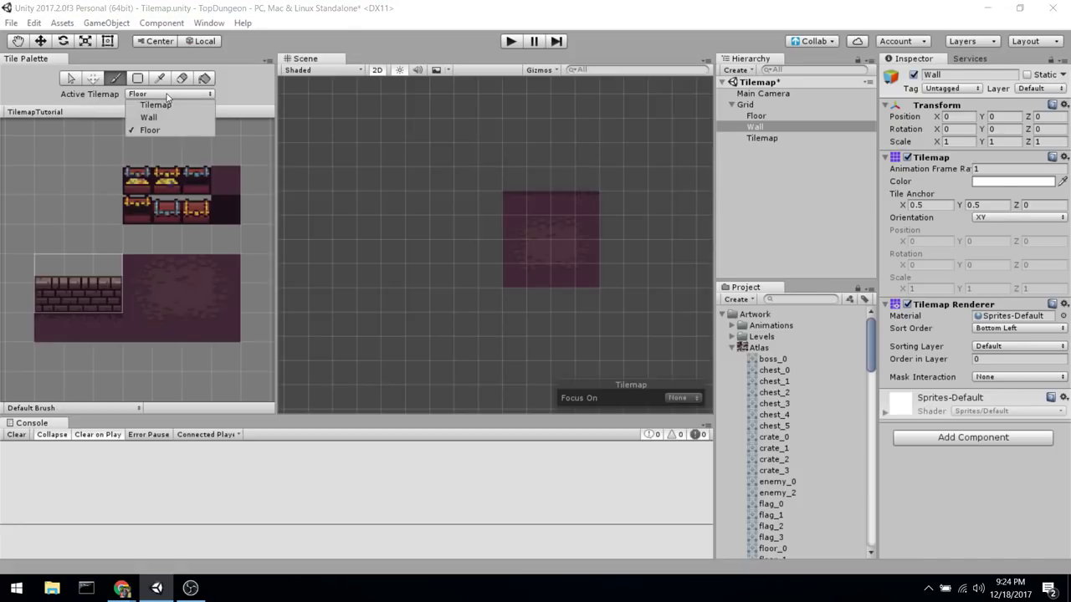
Paint a brick wall along the top of the floor on the Wall tilemap.
{"action": "left_click", "coordinate": [150, 118]}
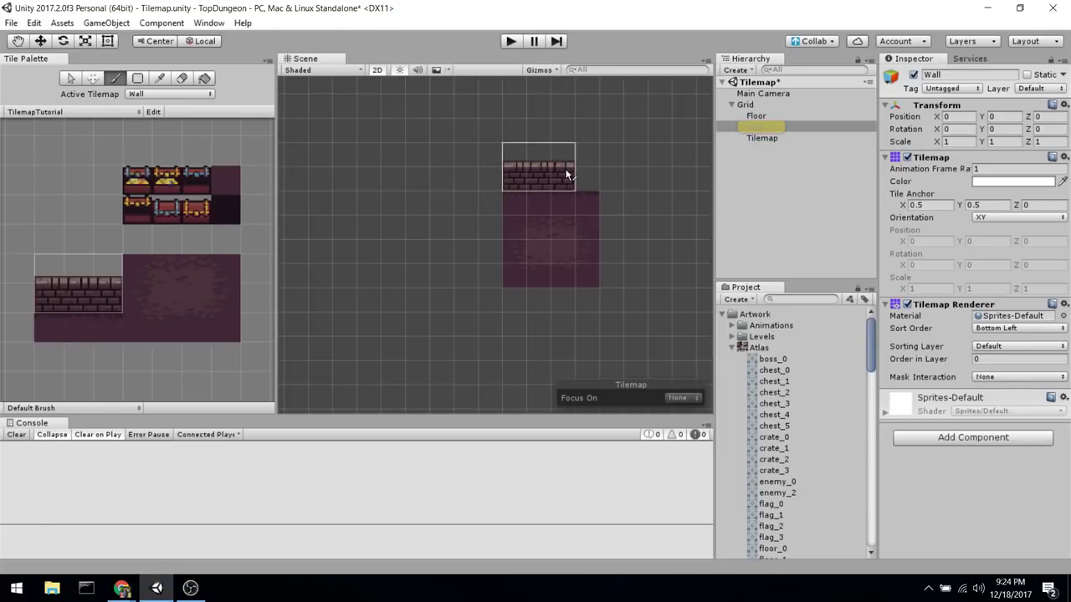
{"action": "left_click", "coordinate": [565, 170]}
{"action": "left_click", "coordinate": [88, 275]}
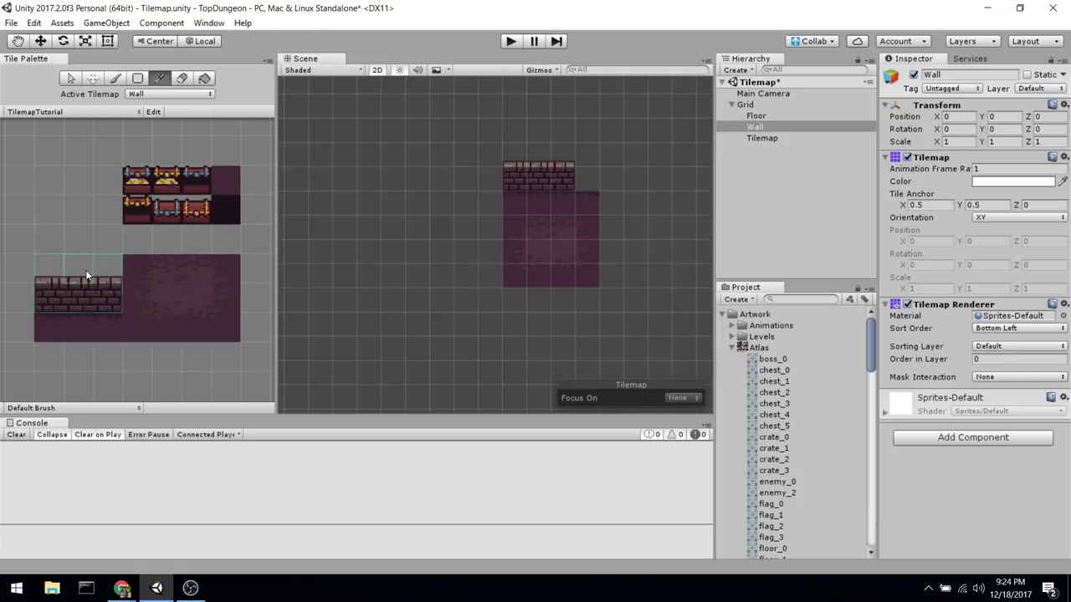
{"action": "left_click_drag", "start_coordinate": [89, 275], "coordinate": [85, 315]}
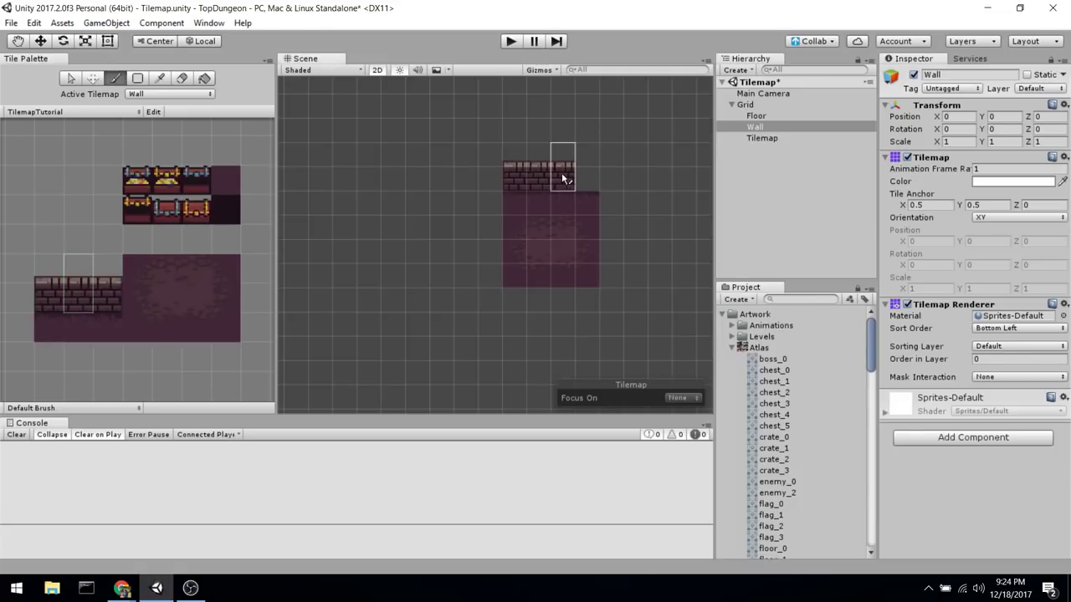
{"action": "left_click_drag", "start_coordinate": [111, 279], "coordinate": [106, 304]}
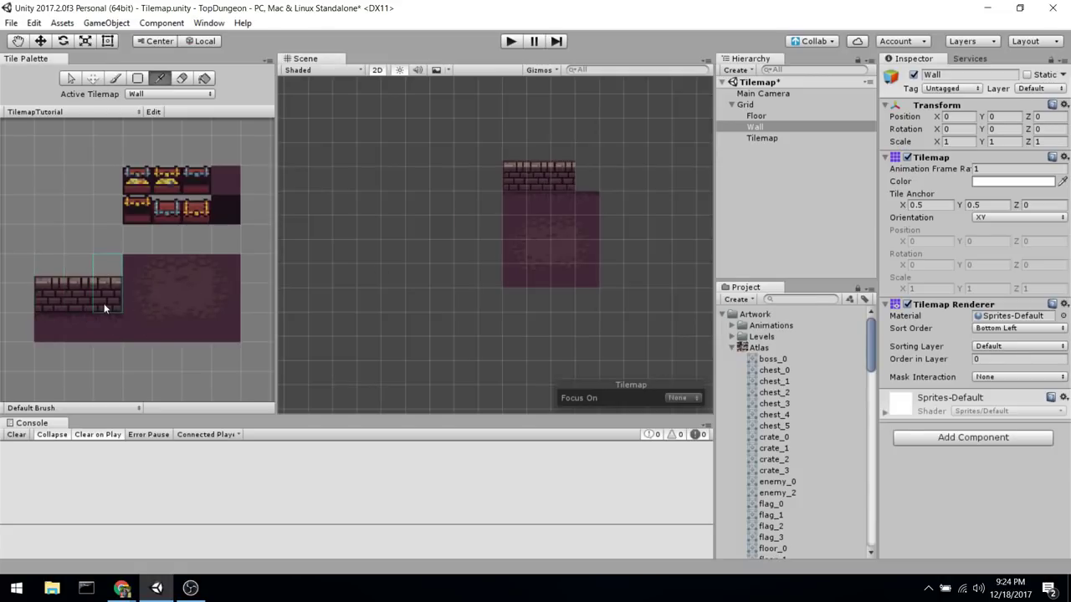
{"action": "left_click", "coordinate": [588, 177]}
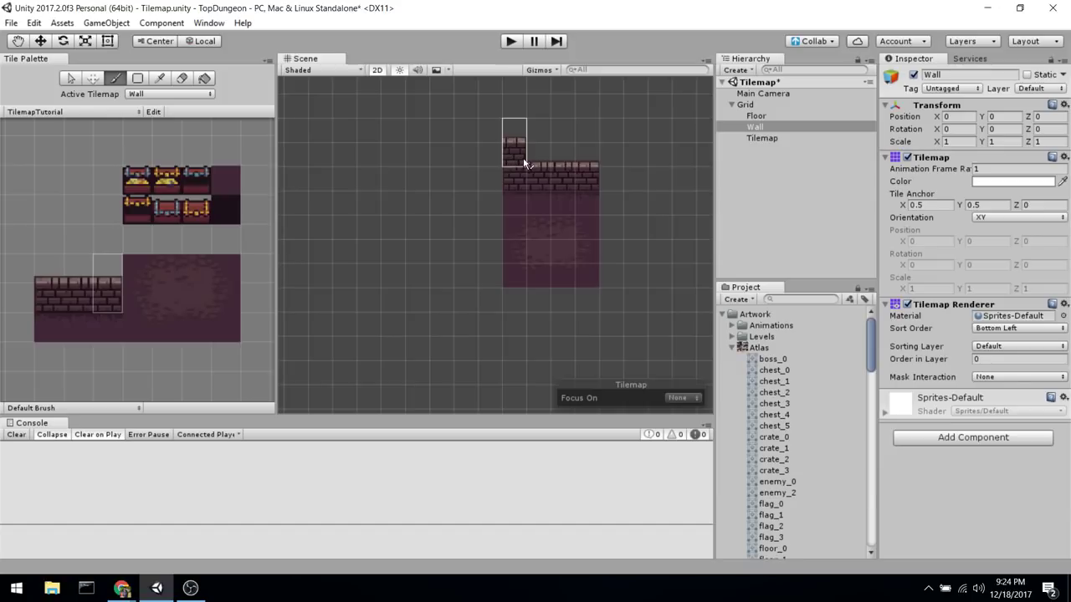
Copy the top wall rows with the Picker and paint a matching wall below the floor.
{"action": "key", "text": "i"}
{"action": "mouse_move", "coordinate": [520, 158]}
{"action": "left_mouse_down"}
{"action": "mouse_move", "coordinate": [597, 192]}
{"action": "mouse_move", "coordinate": [591, 206]}
{"action": "left_mouse_up"}
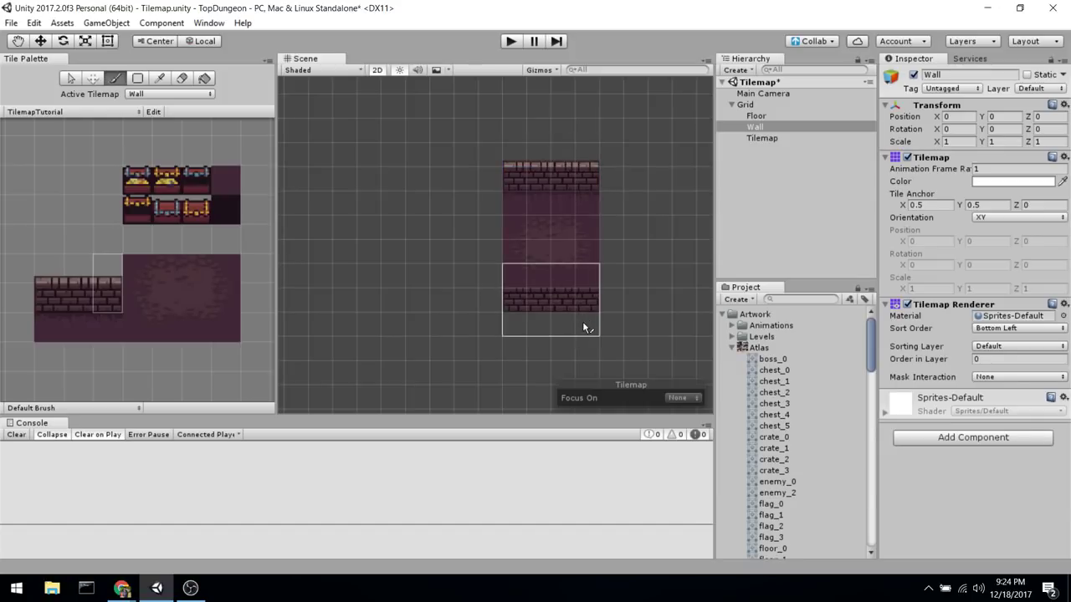
{"action": "left_click", "coordinate": [583, 321]}
{"action": "scroll", "coordinate": [640, 310], "scroll_direction": "up", "scroll_amount": 3}
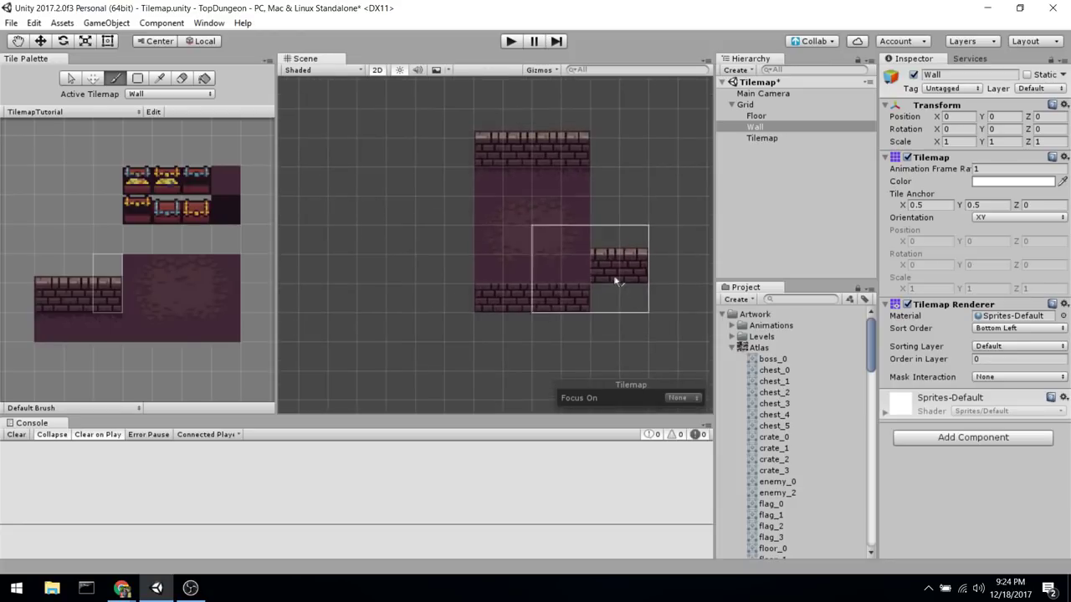
{"action": "scroll", "coordinate": [679, 251], "scroll_direction": "up", "scroll_amount": 1}
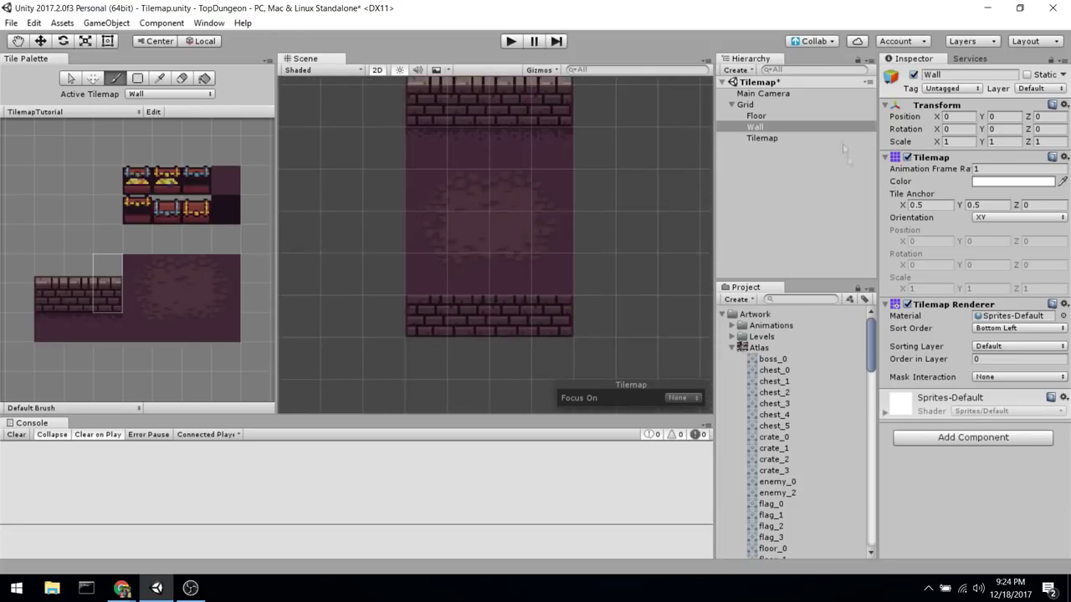
Set the Wall tilemap's Tilemap Renderer Order in Layer to 1.
{"action": "left_click", "coordinate": [761, 127]}
{"action": "left_click", "coordinate": [765, 127]}
{"action": "left_click", "coordinate": [987, 358]}
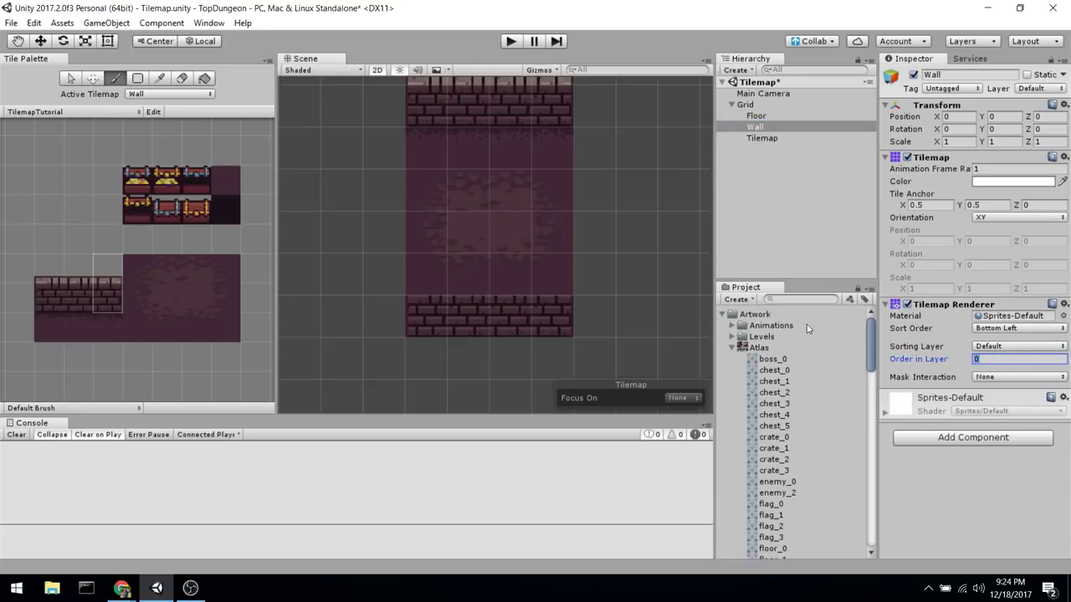
{"action": "type", "text": "1"}
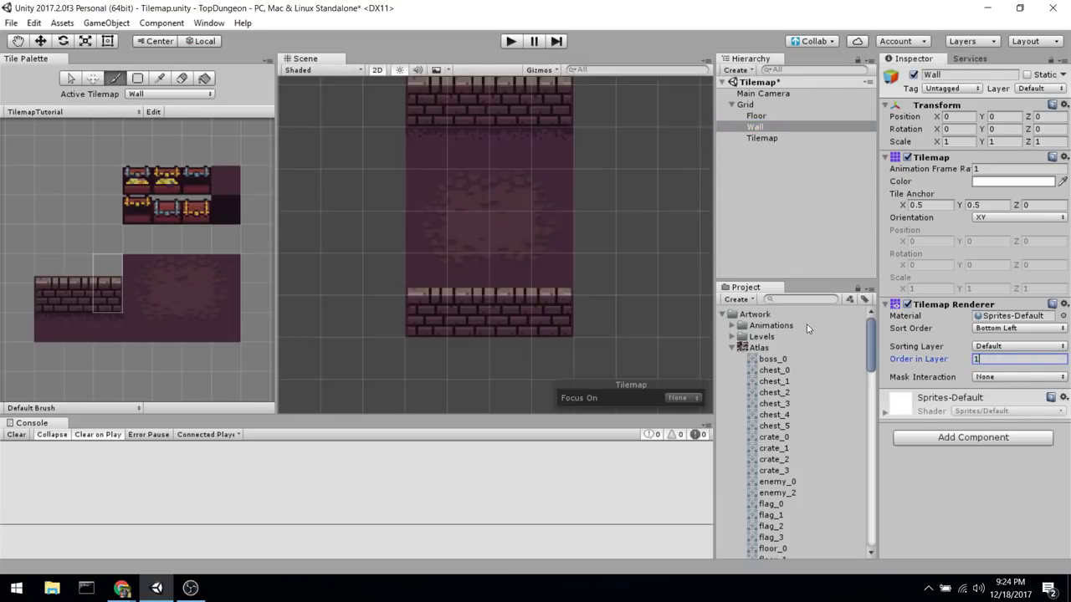
{"action": "left_click", "coordinate": [994, 347]}
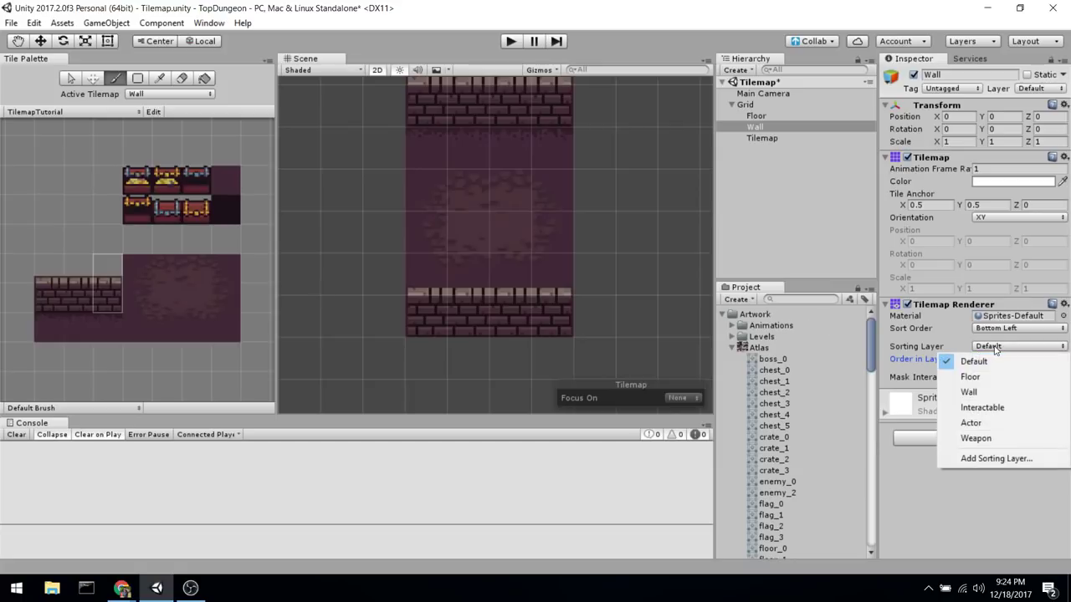
Leave the sorting layer unchanged and name the new tilemap Objects.
{"action": "left_click", "coordinate": [1004, 515]}
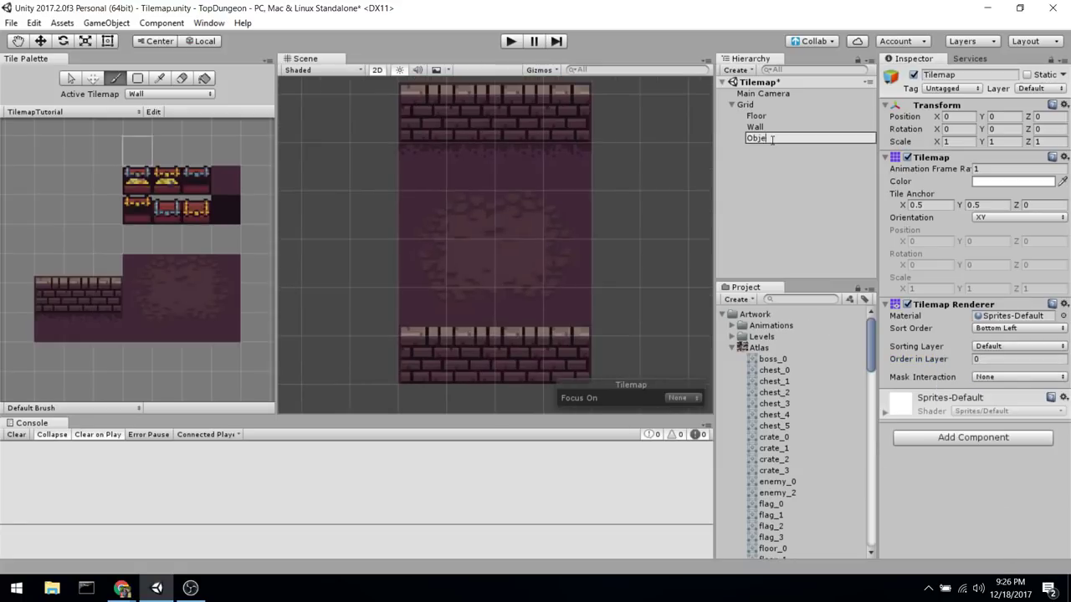
{"action": "left_click", "coordinate": [772, 139]}
{"action": "type", "text": "Objects"}
{"action": "key", "text": "Return"}
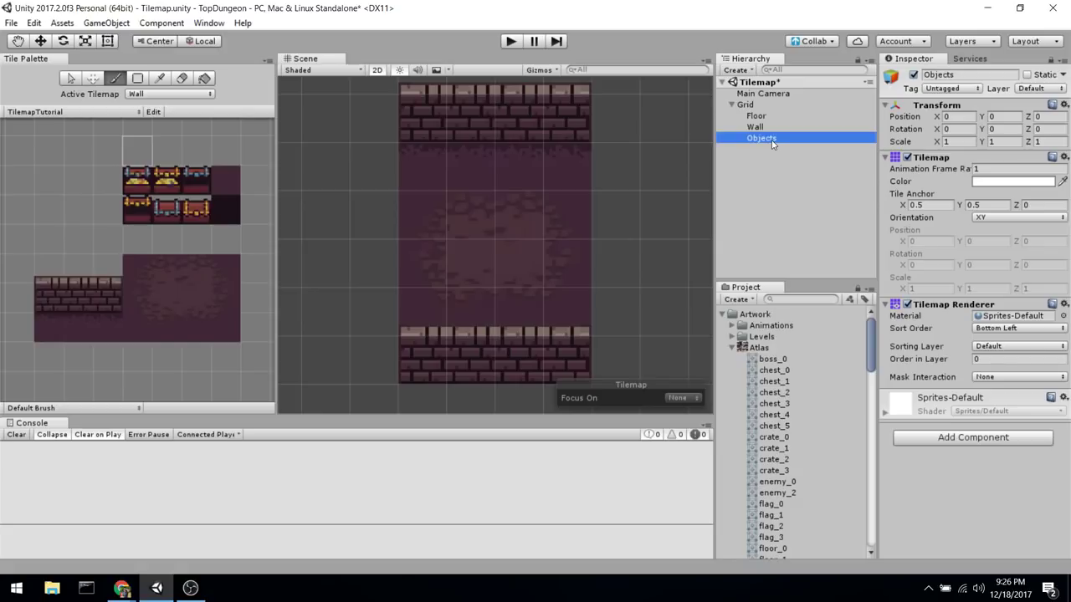
{"action": "scroll", "coordinate": [675, 168], "scroll_direction": "up", "scroll_amount": 3}
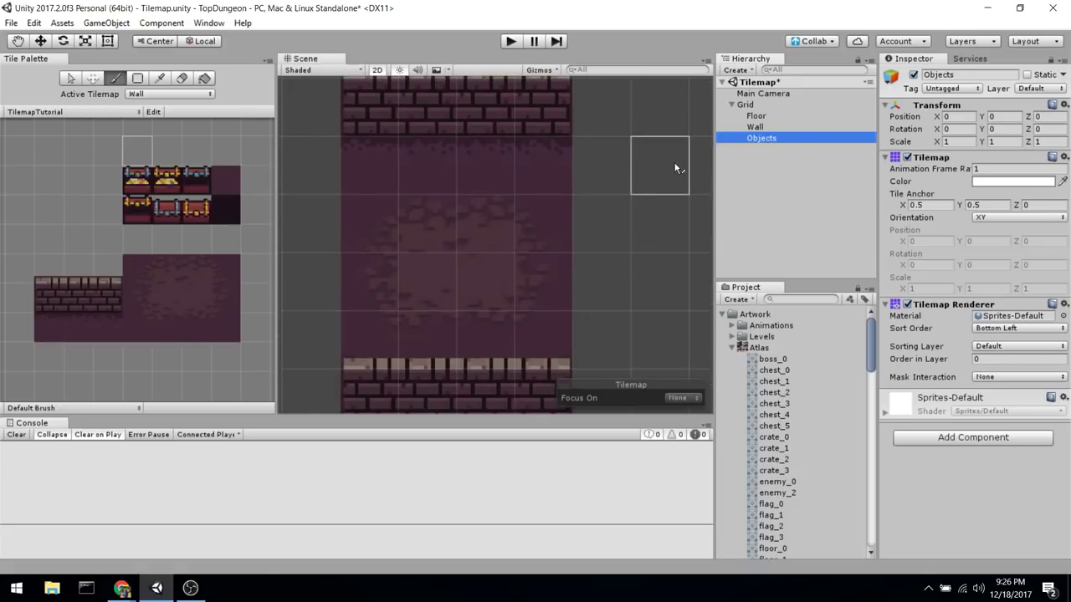
Make Objects the active tilemap and paint two gold chests beneath the top wall.
{"action": "left_click", "coordinate": [142, 94]}
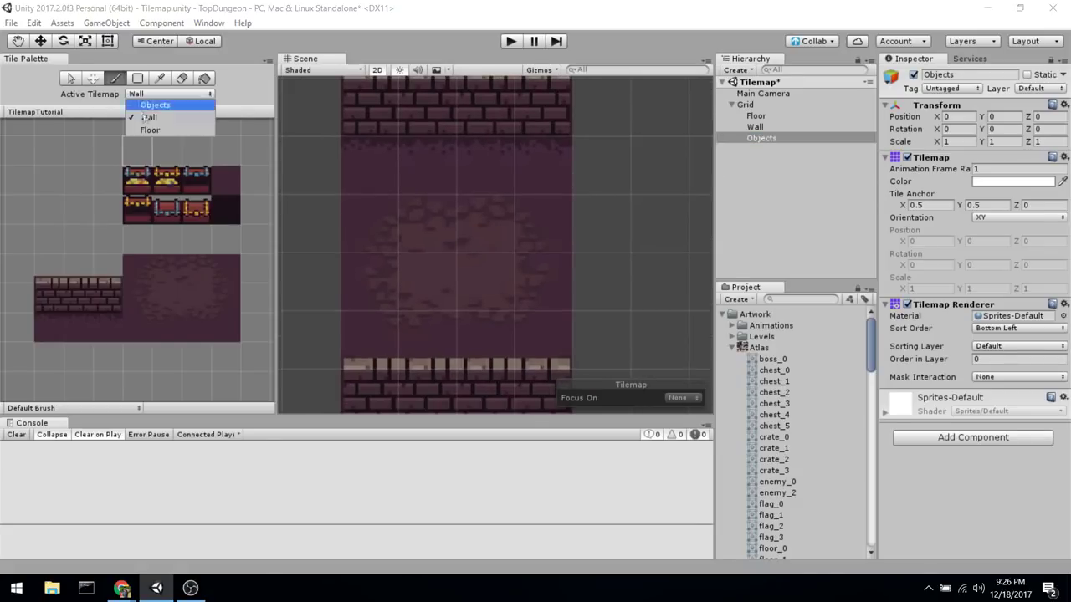
{"action": "left_click", "coordinate": [159, 107]}
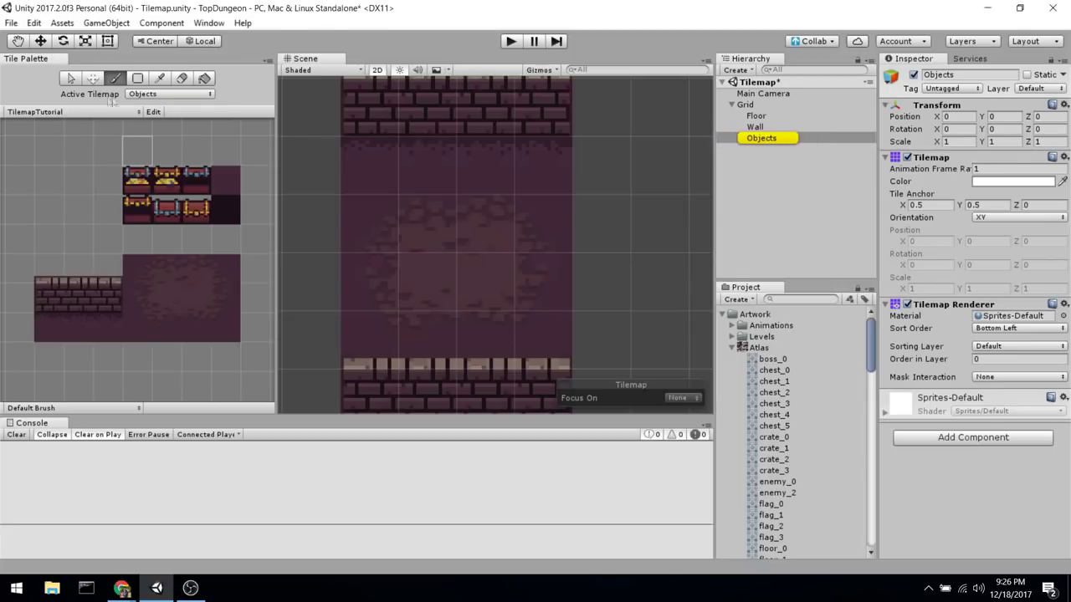
{"action": "left_click", "coordinate": [143, 175]}
{"action": "mouse_move", "coordinate": [368, 166]}
{"action": "middle_mouse_down"}
{"action": "mouse_move", "coordinate": [524, 277]}
{"action": "mouse_move", "coordinate": [415, 285]}
{"action": "middle_mouse_up"}
{"action": "left_click", "coordinate": [418, 241]}
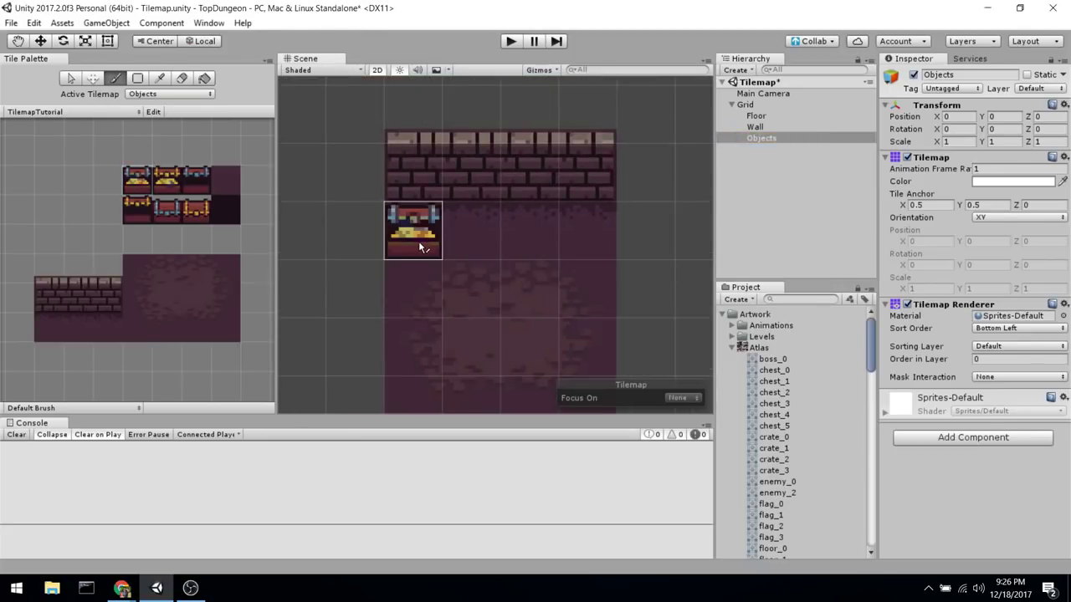
{"action": "left_click", "coordinate": [165, 186]}
{"action": "left_click", "coordinate": [530, 232]}
{"action": "middle_click_drag", "start_coordinate": [645, 285], "coordinate": [600, 264]}
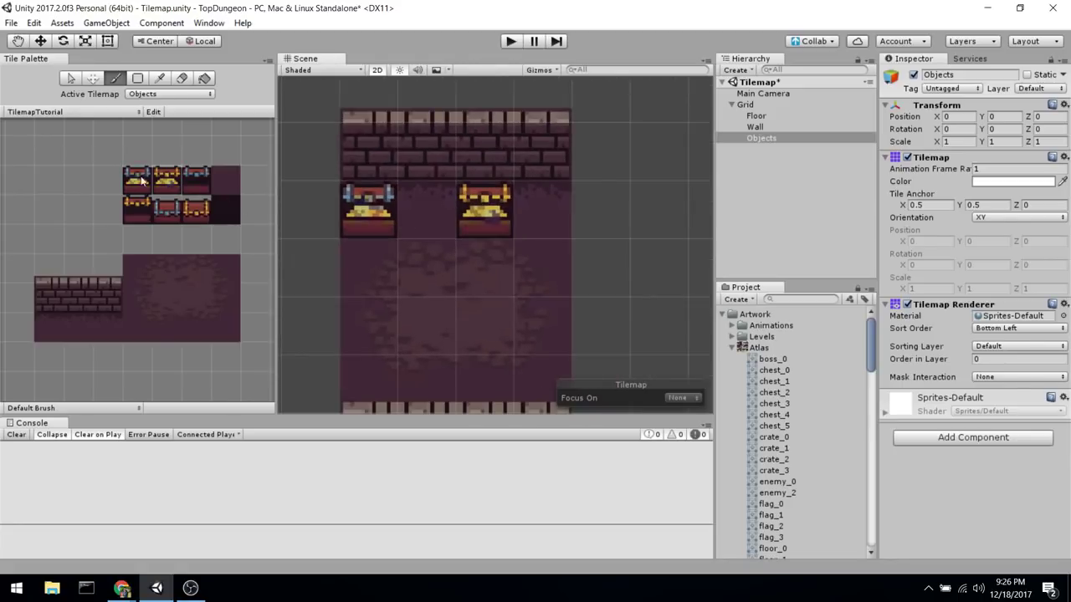
Paint a blue chest lower in the room.
{"action": "key", "text": "i"}
{"action": "left_click", "coordinate": [161, 207]}
{"action": "left_click", "coordinate": [426, 326]}
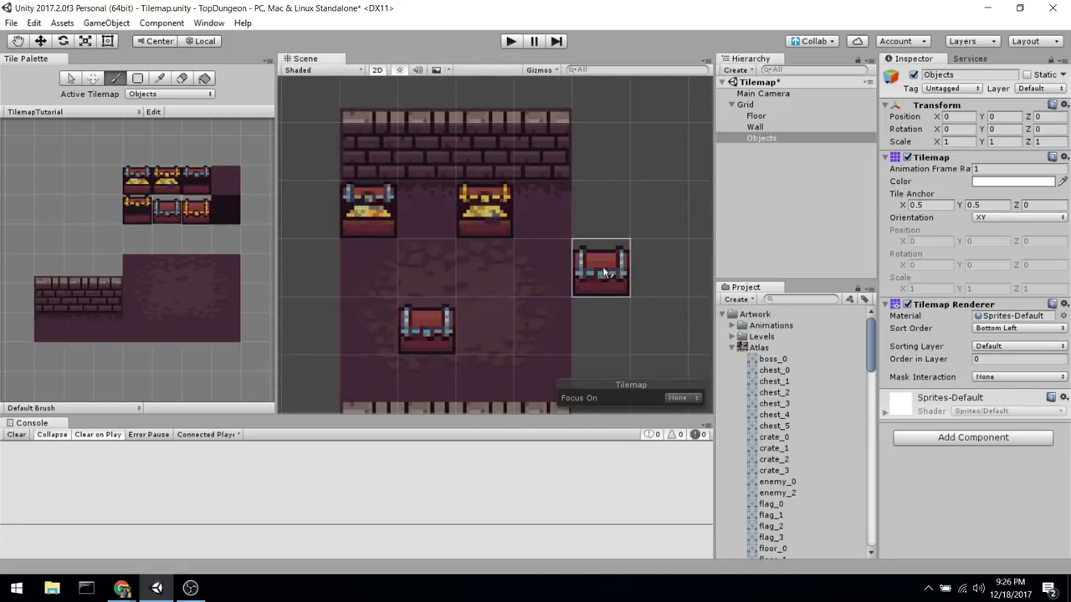
{"action": "key", "text": "Left"}
{"action": "key", "text": "Up"}
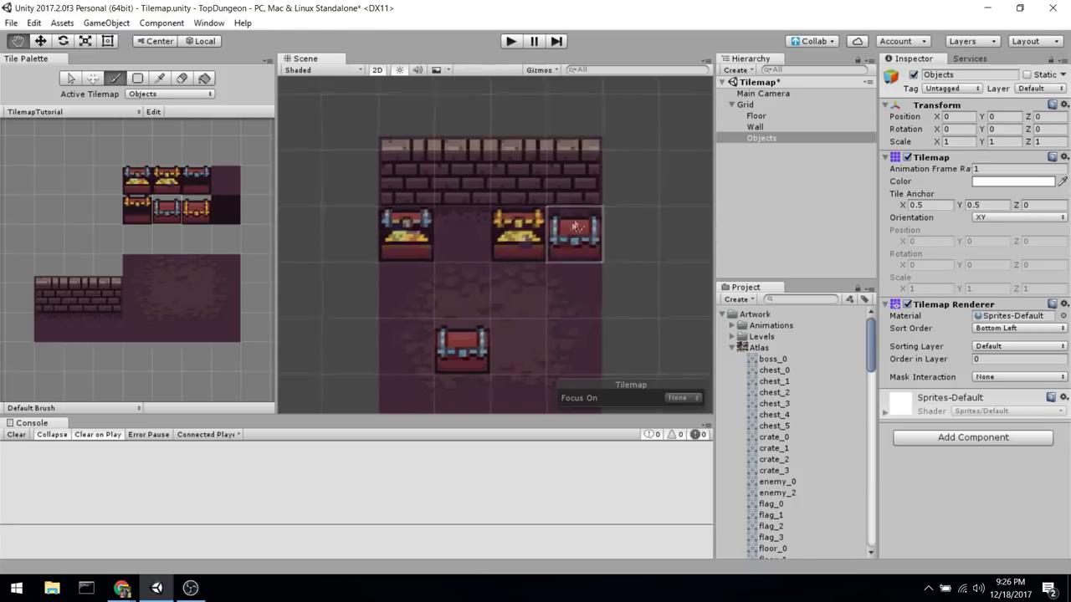
{"action": "key", "text": "Left"}
{"action": "key", "text": "Down"}
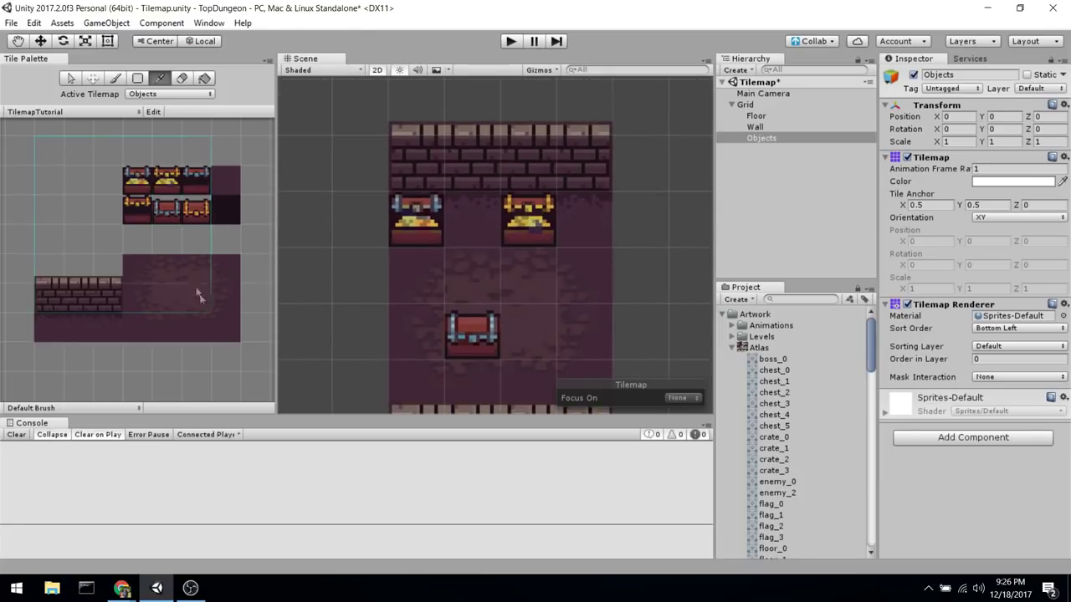
Select the chest_0 tile and paint two more gold chests to complete the top row.
{"action": "left_click", "coordinate": [222, 231]}
{"action": "left_click", "coordinate": [772, 359]}
{"action": "scroll", "coordinate": [814, 399], "scroll_direction": "down", "scroll_amount": 10}
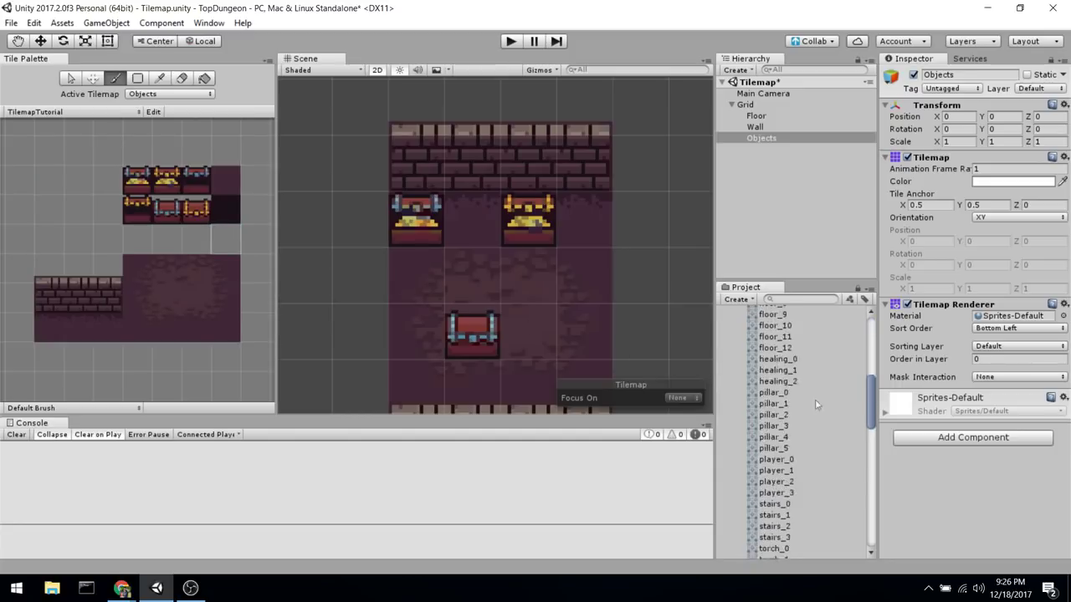
{"action": "left_click", "coordinate": [771, 531], "text": "shift"}
{"action": "scroll", "coordinate": [788, 513], "scroll_direction": "up", "scroll_amount": 5}
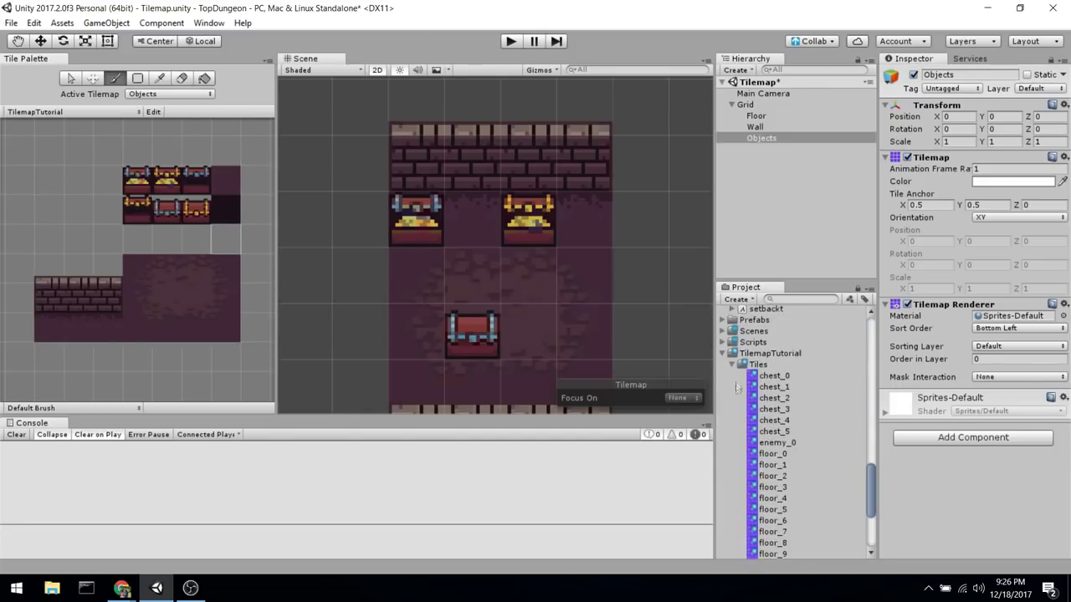
{"action": "left_click", "coordinate": [779, 374]}
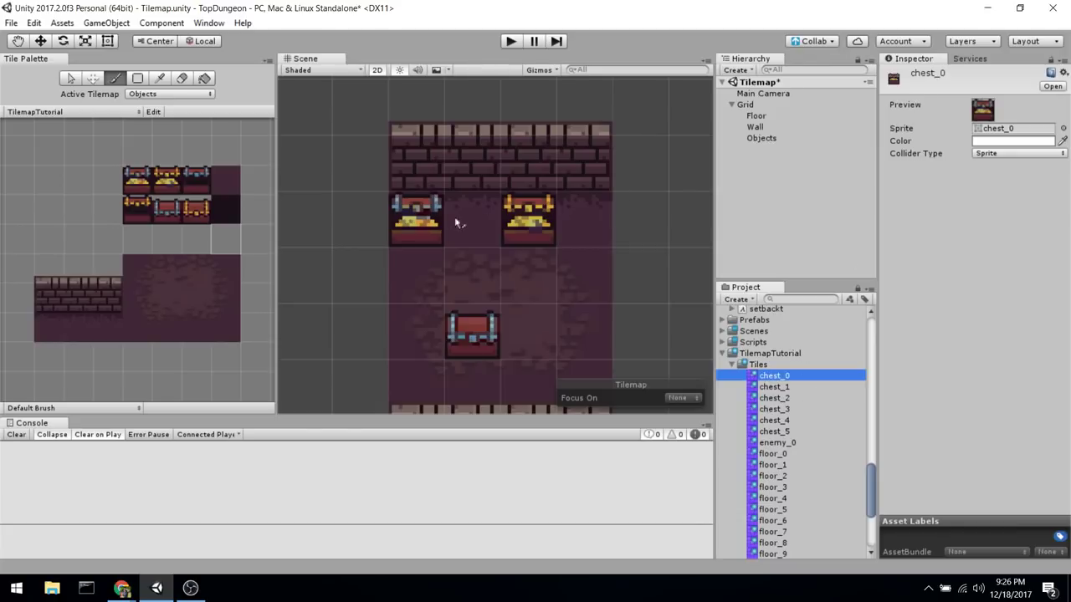
{"action": "left_click", "coordinate": [990, 141]}
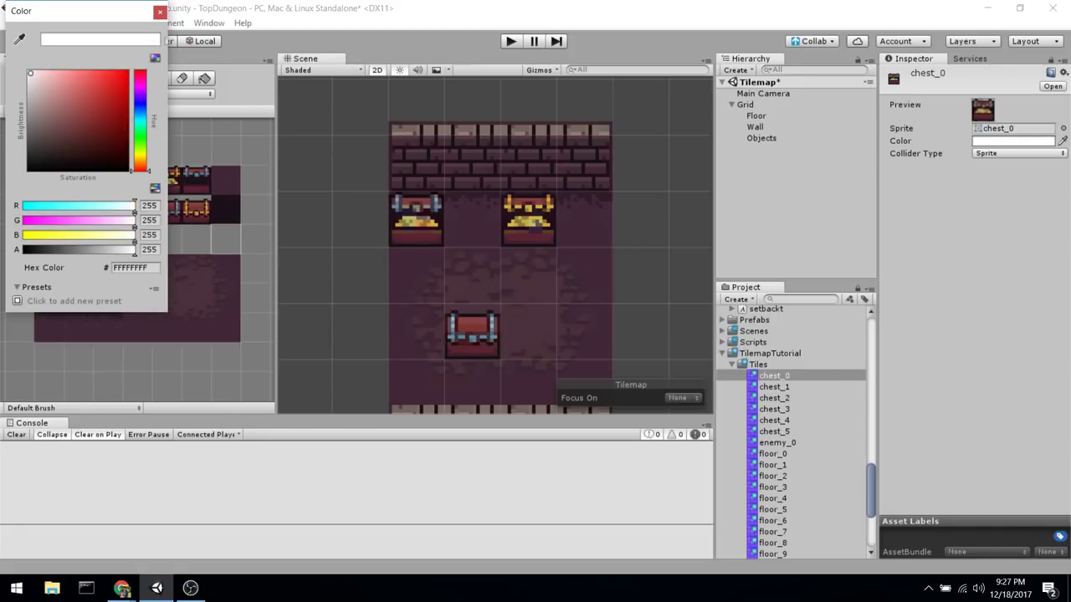
{"action": "left_click", "coordinate": [159, 13]}
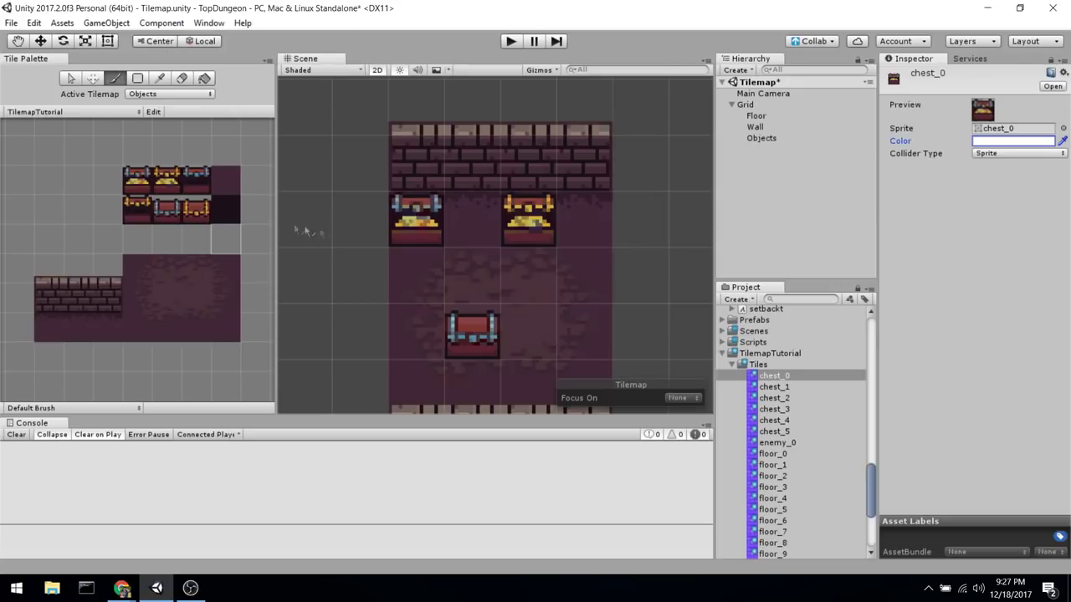
{"action": "left_click", "coordinate": [586, 224]}
{"action": "left_click", "coordinate": [491, 234]}
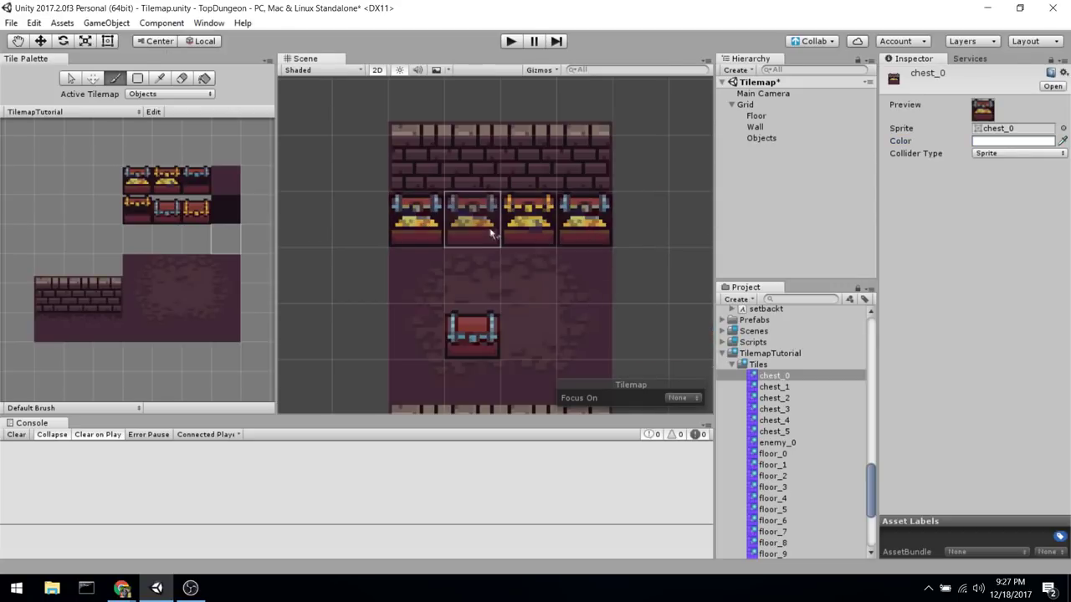
Try tinting chest_0 black and red, then leave its colour white.
{"action": "left_click", "coordinate": [1012, 141]}
{"action": "left_click_drag", "start_coordinate": [92, 75], "coordinate": [95, 195]}
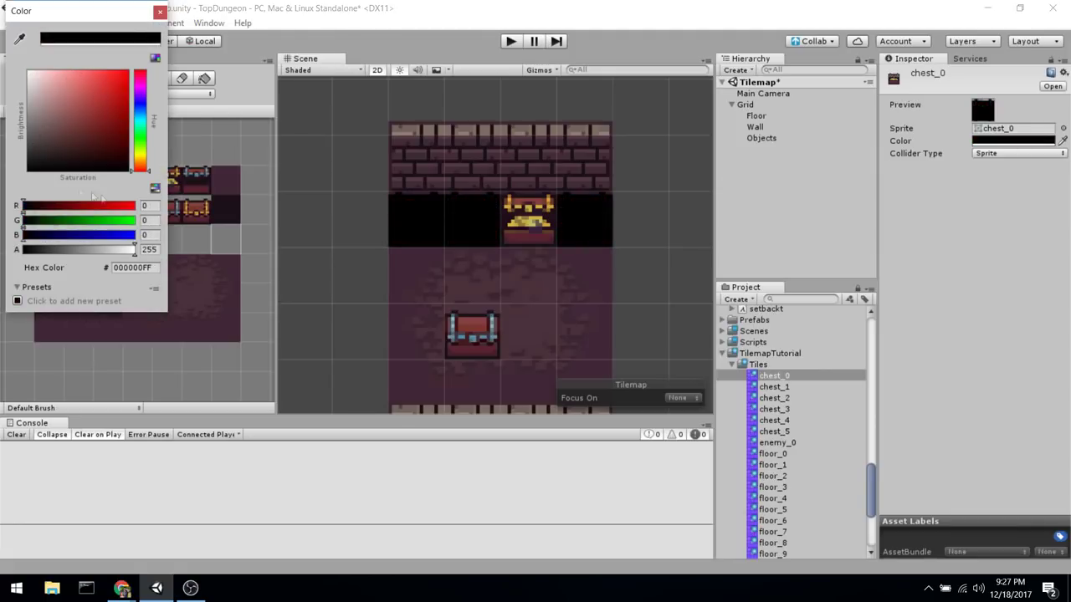
{"action": "left_click_drag", "start_coordinate": [163, 197], "coordinate": [3, 5]}
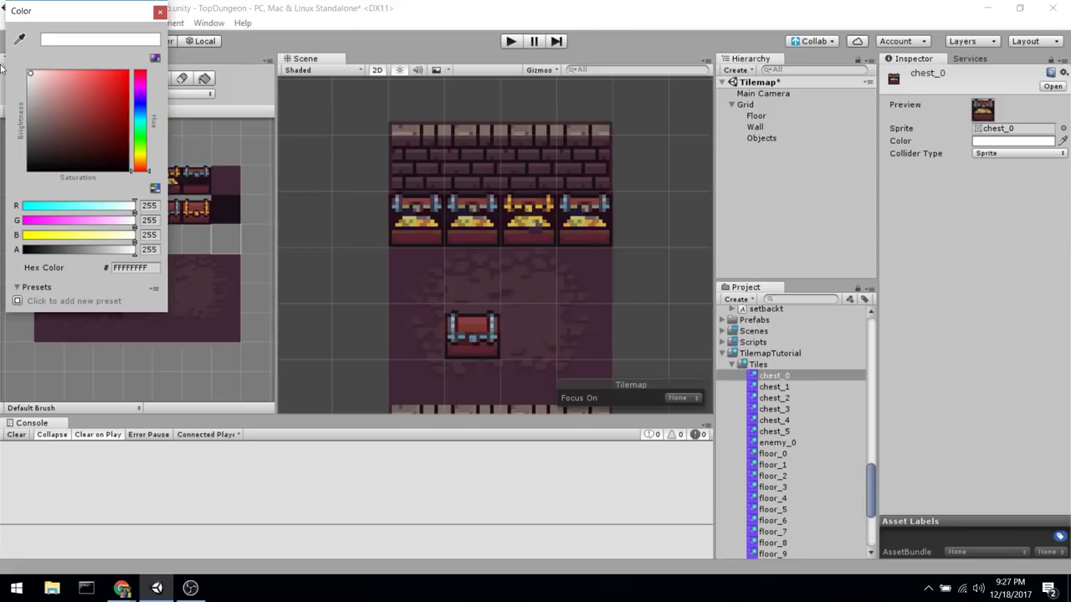
{"action": "left_click", "coordinate": [159, 11]}
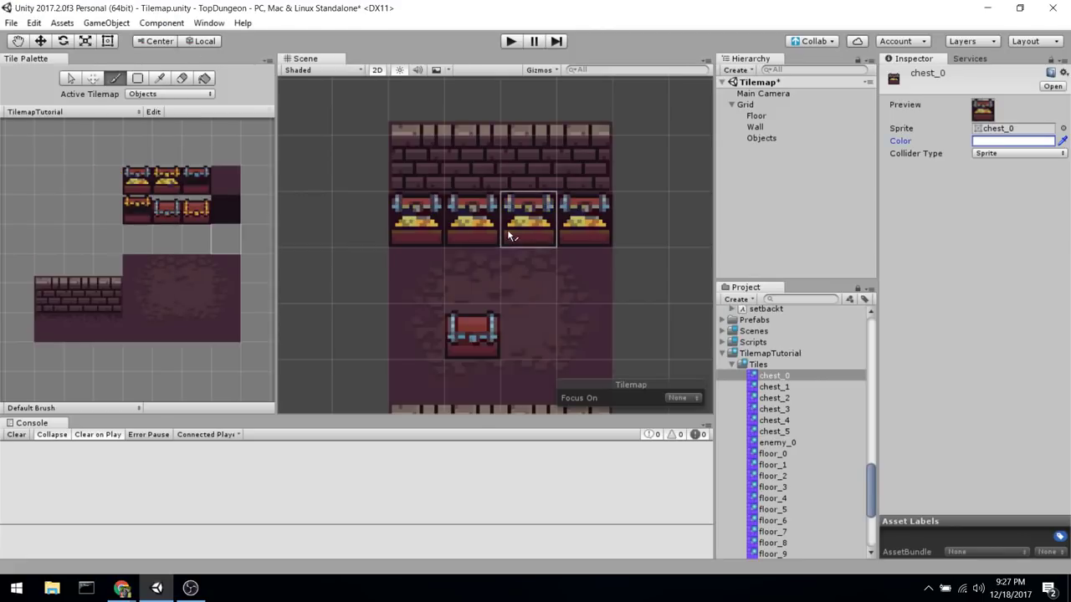
Select the leftmost gold chest's cell with the Select tool.
{"action": "left_click", "coordinate": [787, 197]}
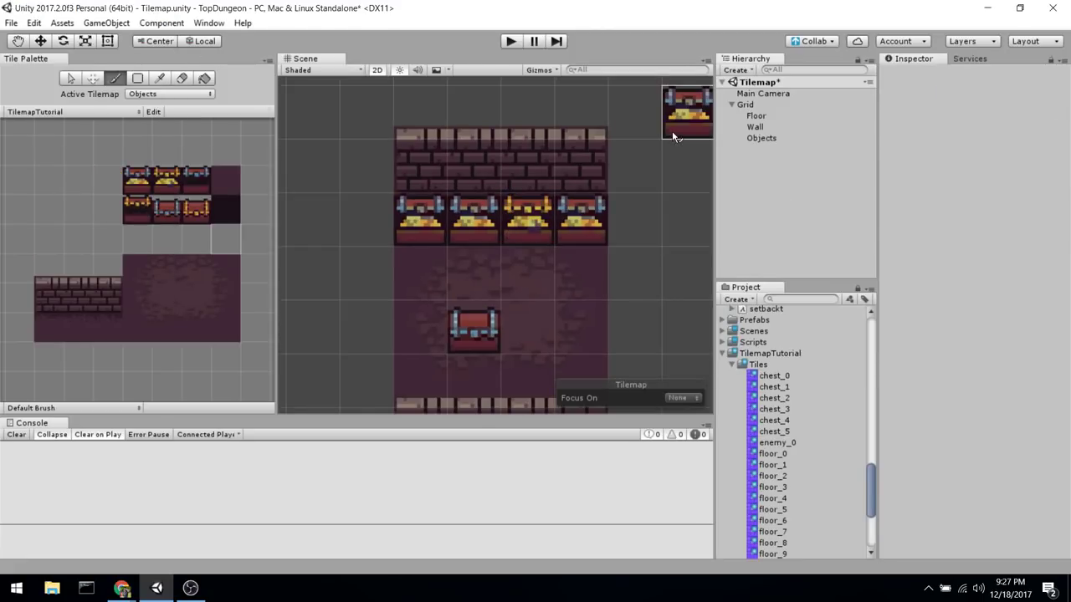
{"action": "left_click", "coordinate": [71, 80]}
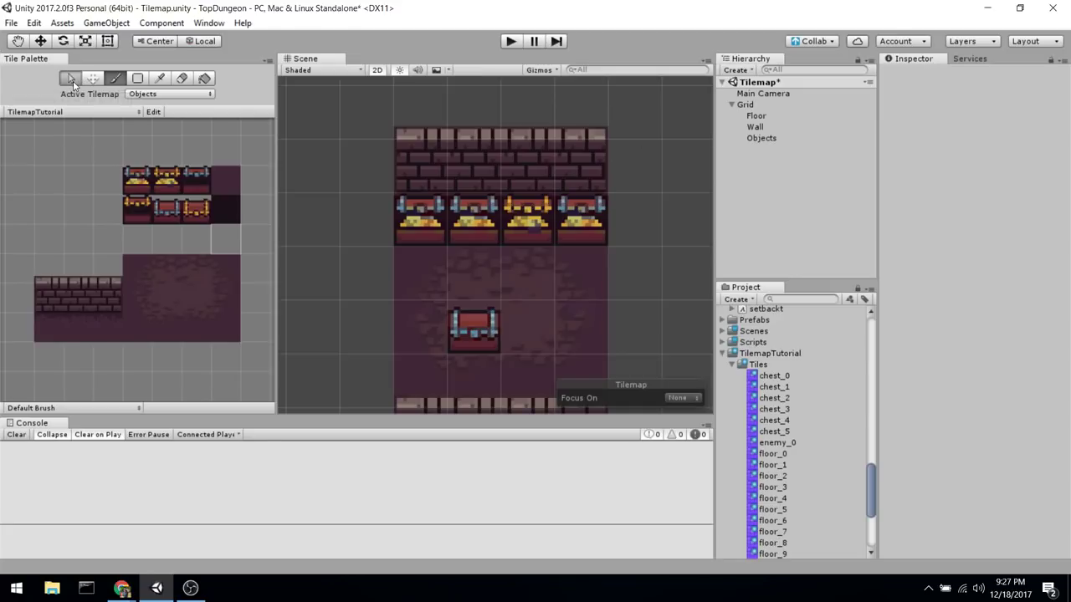
{"action": "left_click", "coordinate": [349, 166]}
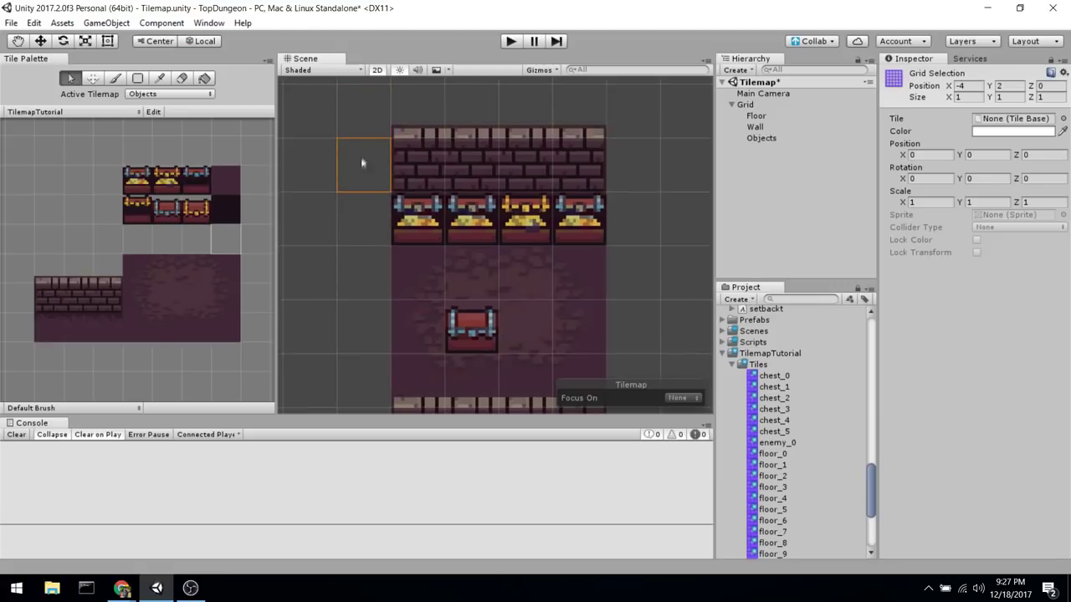
{"action": "left_click", "coordinate": [418, 220]}
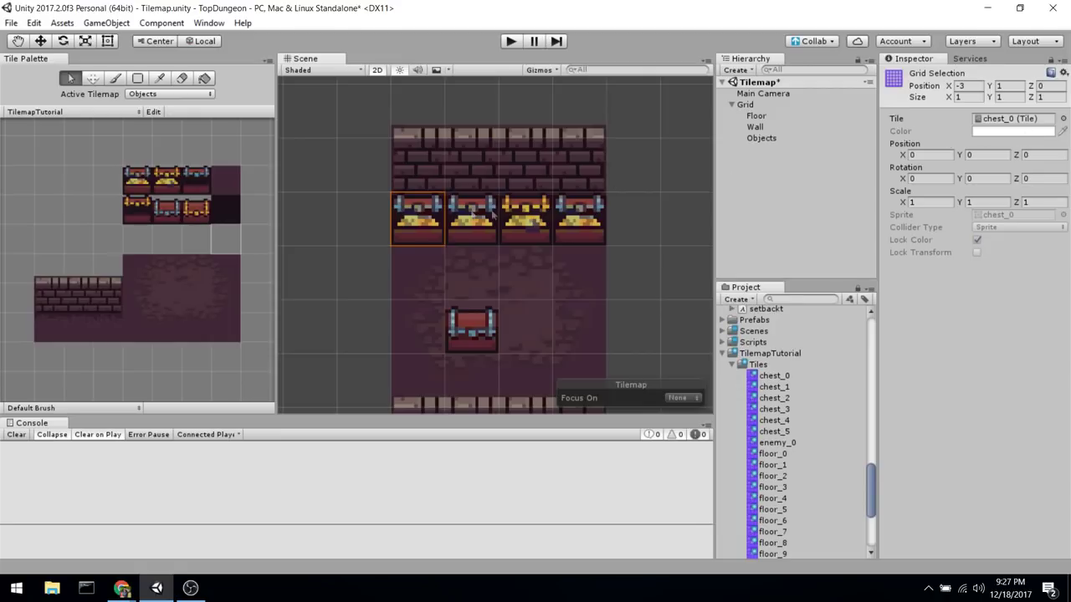
{"action": "left_click_drag", "start_coordinate": [903, 155], "coordinate": [924, 202]}
Experiment with the chest's Scale, entering values of 1 and 2.
{"action": "double_click", "coordinate": [923, 202]}
{"action": "type", "text": "1"}
{"action": "key", "text": "BackSpace"}
{"action": "type", "text": "2"}
{"action": "left_click", "coordinate": [986, 203]}
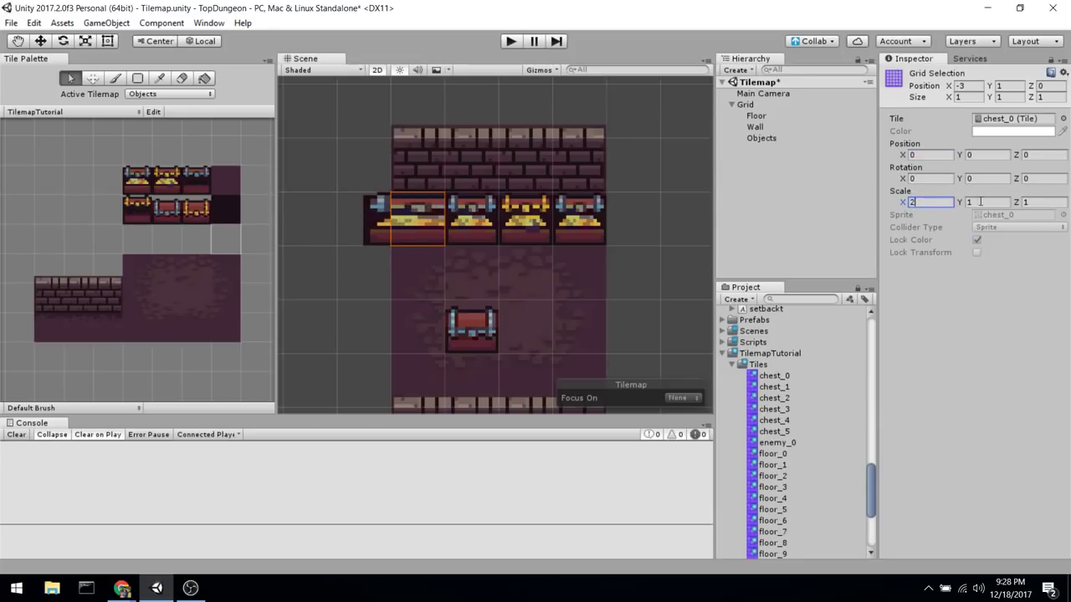
{"action": "type", "text": "2"}
{"action": "left_click", "coordinate": [1032, 203]}
{"action": "type", "text": "2"}
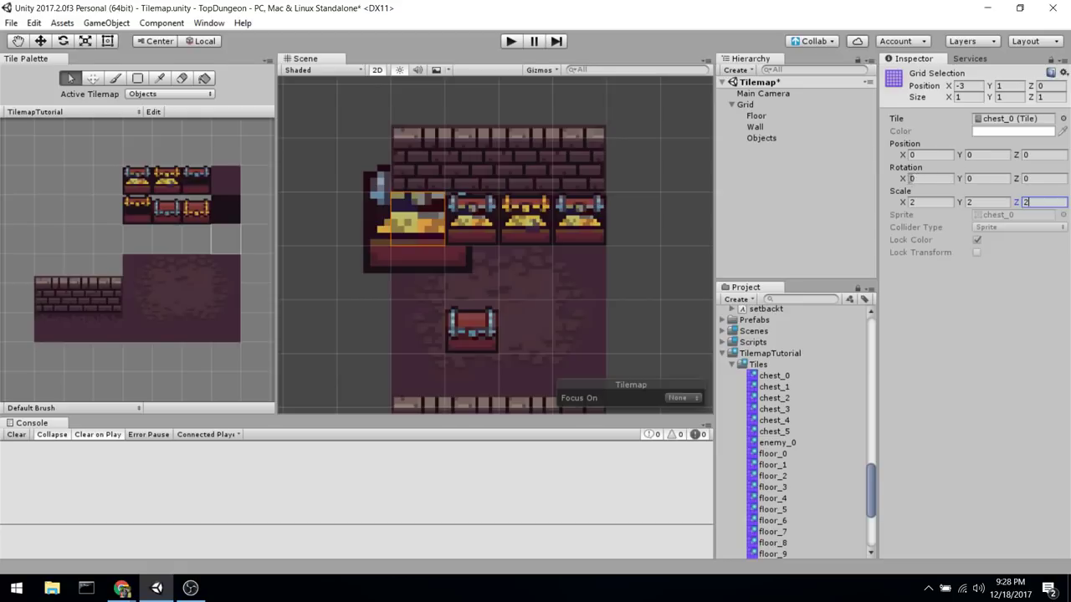
Rotate the chest to 40.92 on Z and reset its Scale to 1, 1, 1.
{"action": "left_click_drag", "start_coordinate": [901, 178], "coordinate": [708, 170]}
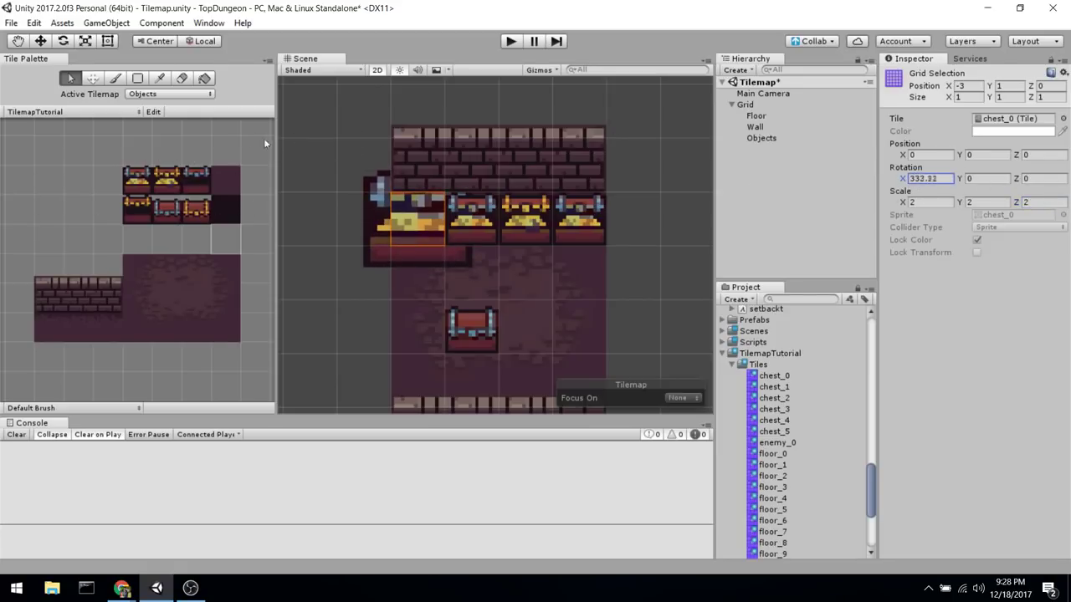
{"action": "left_click_drag", "start_coordinate": [1017, 179], "coordinate": [925, 230]}
{"action": "left_click", "coordinate": [924, 203]}
{"action": "type", "text": "1"}
{"action": "key", "text": "Tab"}
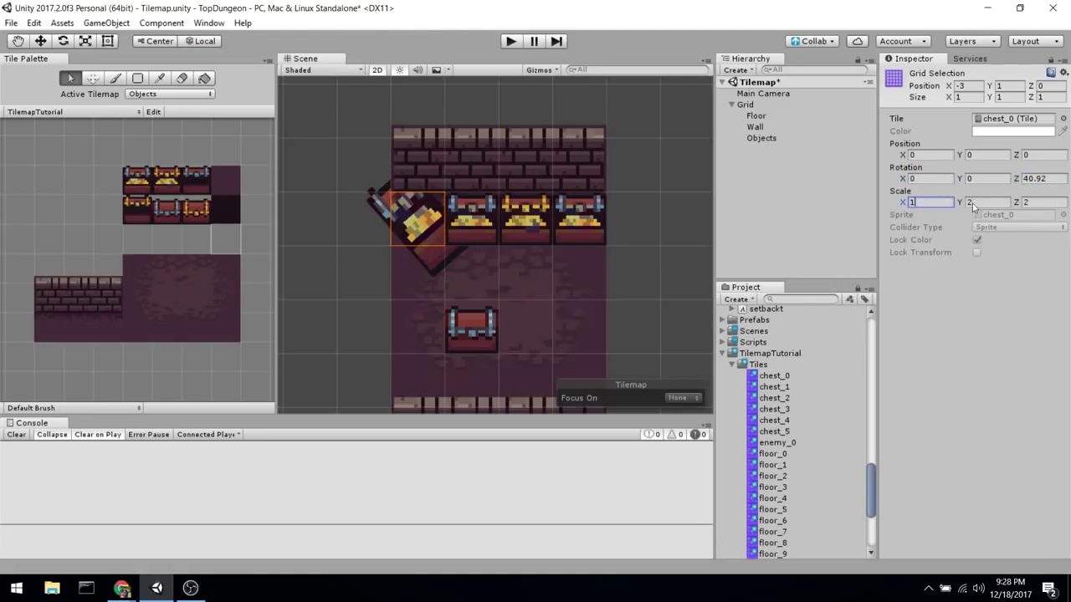
{"action": "type", "text": "1"}
{"action": "key", "text": "Tab"}
{"action": "type", "text": "1"}
{"action": "key", "text": "Return"}
Drag the chest's Position Y down to -0.19, below its row.
{"action": "middle_click_drag", "start_coordinate": [467, 165], "coordinate": [498, 151]}
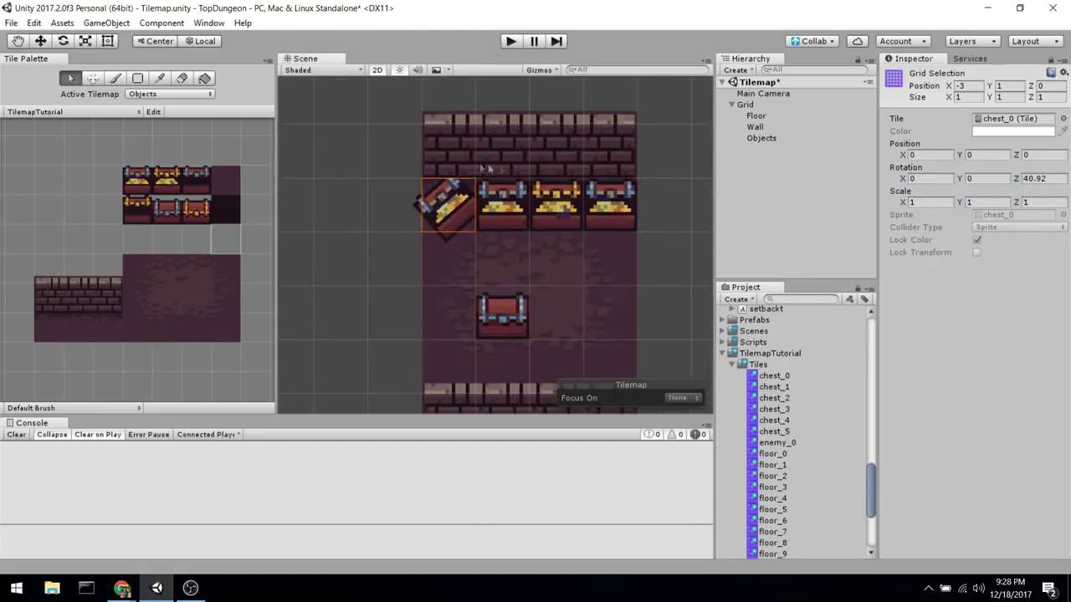
{"action": "mouse_move", "coordinate": [960, 156]}
{"action": "left_mouse_down"}
{"action": "mouse_move", "coordinate": [948, 158]}
{"action": "mouse_move", "coordinate": [957, 158]}
{"action": "left_mouse_up"}
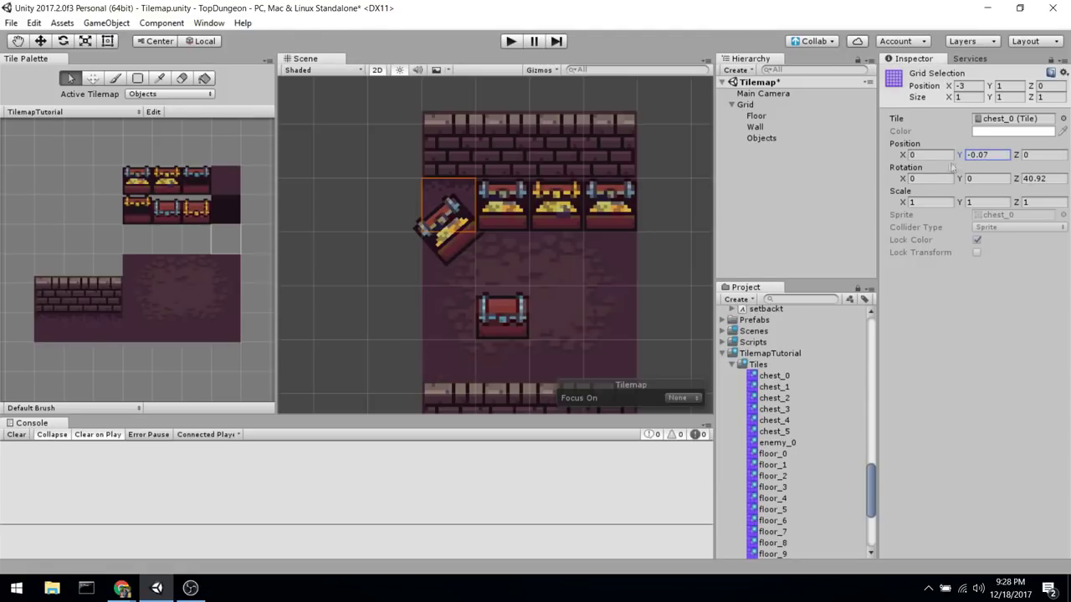
{"action": "left_click_drag", "start_coordinate": [957, 155], "coordinate": [947, 157]}
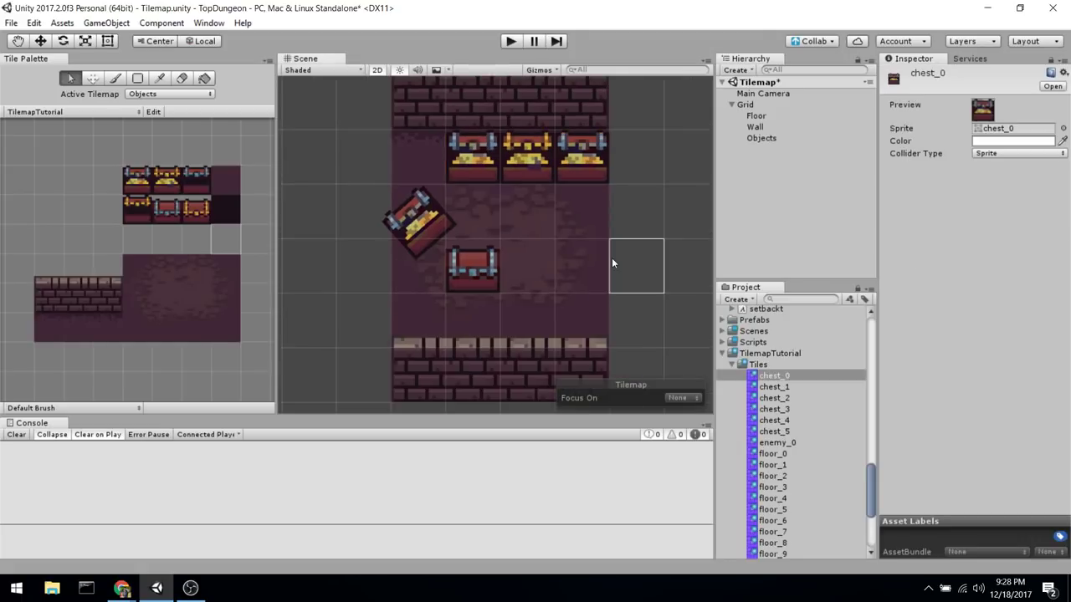
Select the Wall tilemap in the Hierarchy.
{"action": "scroll", "coordinate": [473, 268], "scroll_direction": "up", "scroll_amount": 2}
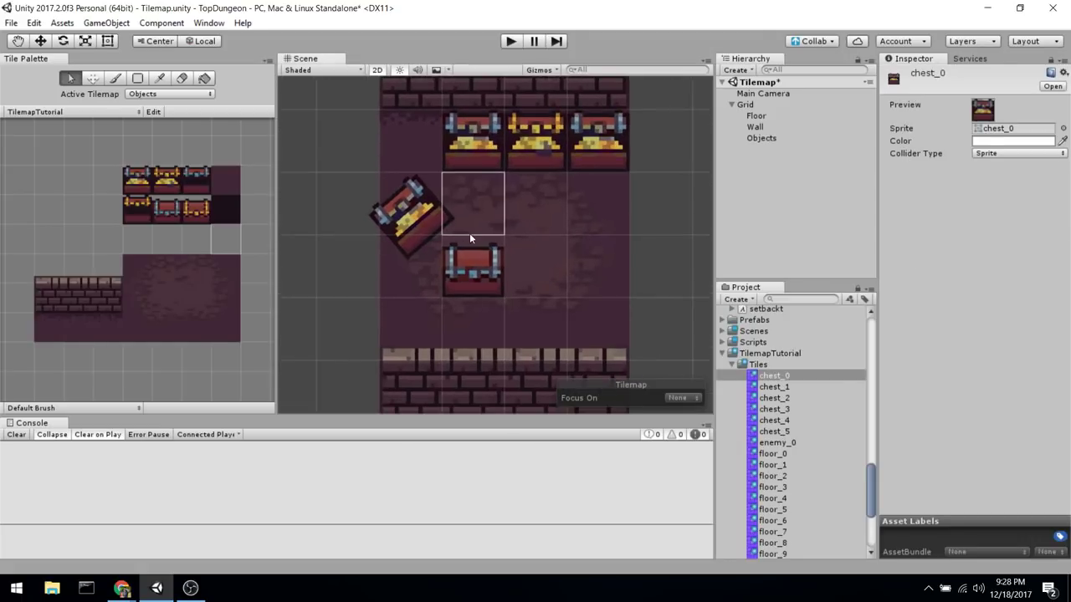
{"action": "left_click", "coordinate": [477, 256]}
{"action": "scroll", "coordinate": [606, 273], "scroll_direction": "down", "scroll_amount": 1}
{"action": "left_click", "coordinate": [690, 261]}
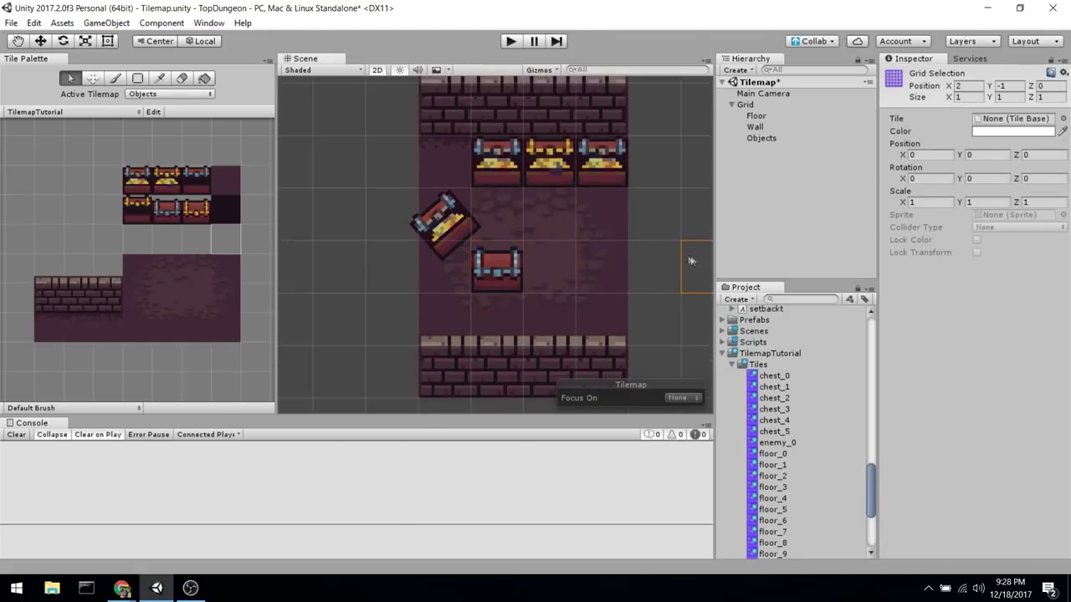
{"action": "left_click", "coordinate": [770, 114]}
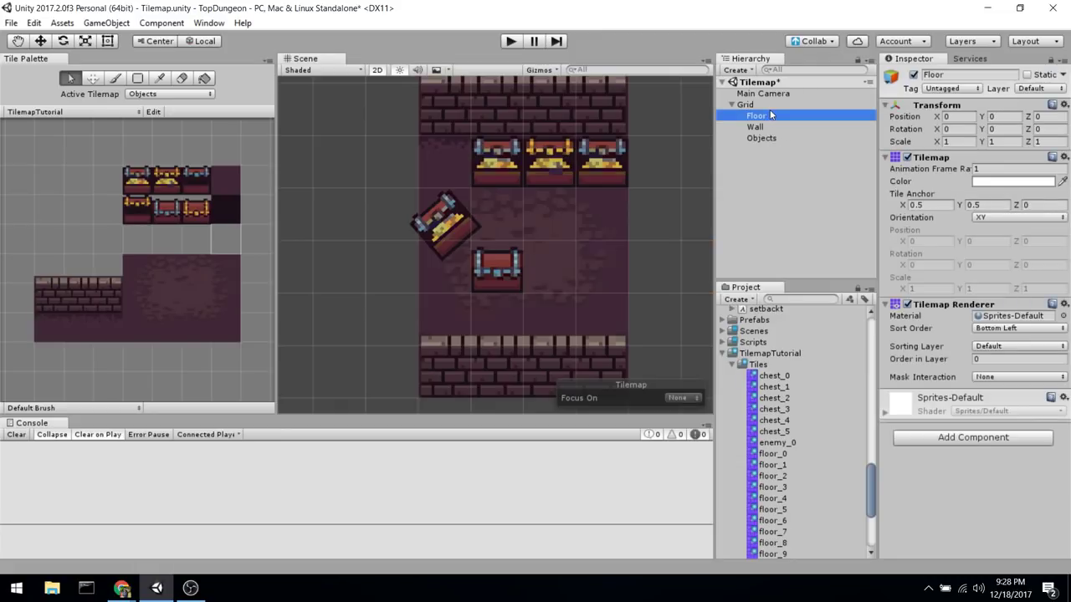
{"action": "key", "text": "Down"}
{"action": "left_click", "coordinate": [770, 114]}
{"action": "key", "text": "Down"}
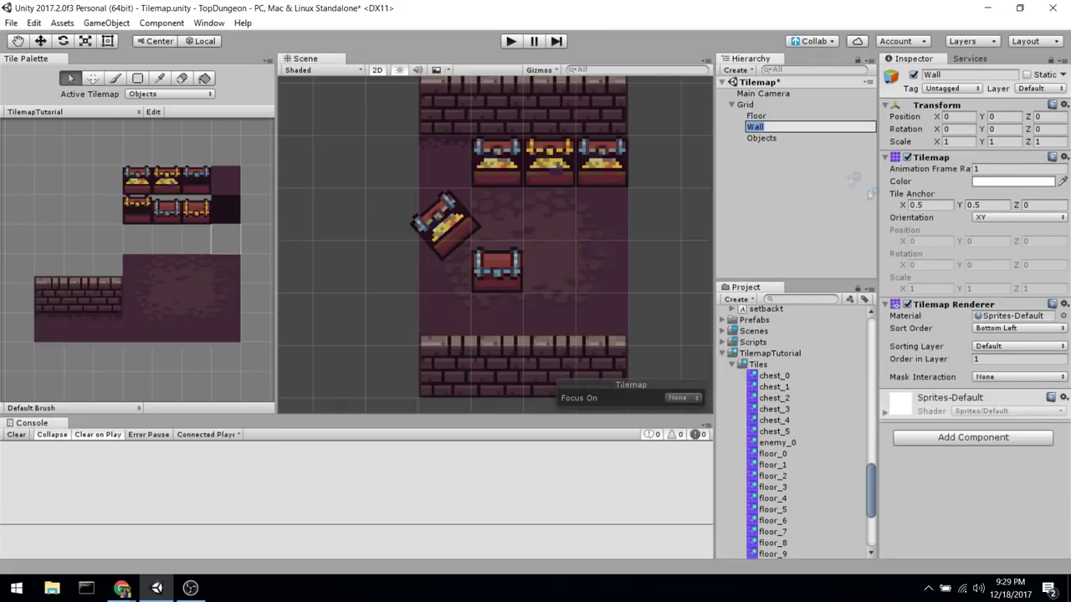
Collapse Tilemap and Tilemap Renderer, then add a Tilemap Collider 2D to Wall.
{"action": "left_click", "coordinate": [943, 158]}
{"action": "left_click", "coordinate": [947, 172]}
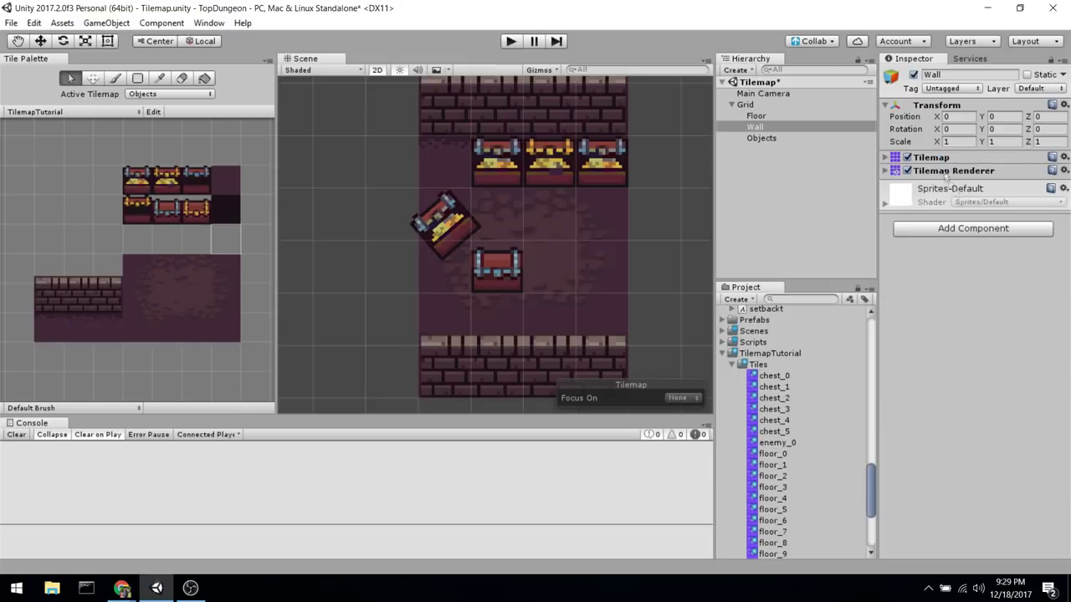
{"action": "left_click", "coordinate": [970, 229]}
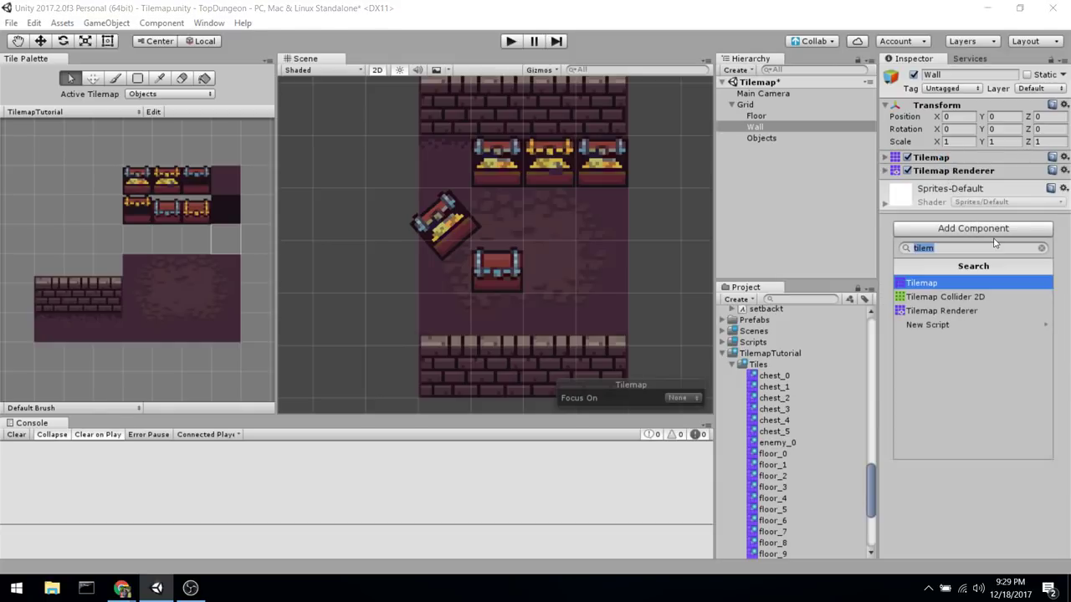
{"action": "type", "text": "tilemap"}
{"action": "key", "text": "Down"}
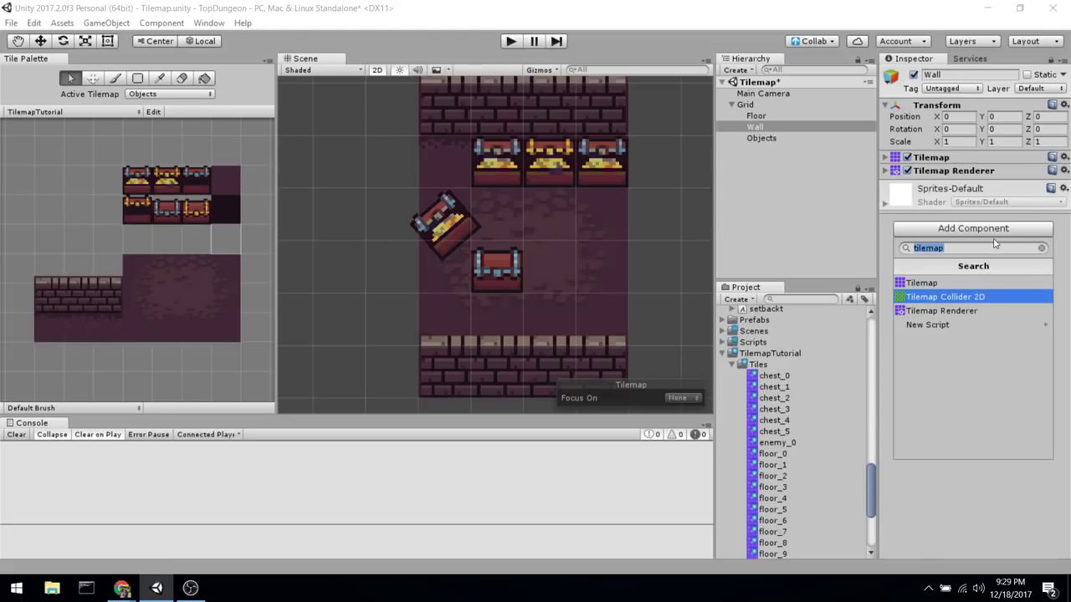
{"action": "key", "text": "Return"}
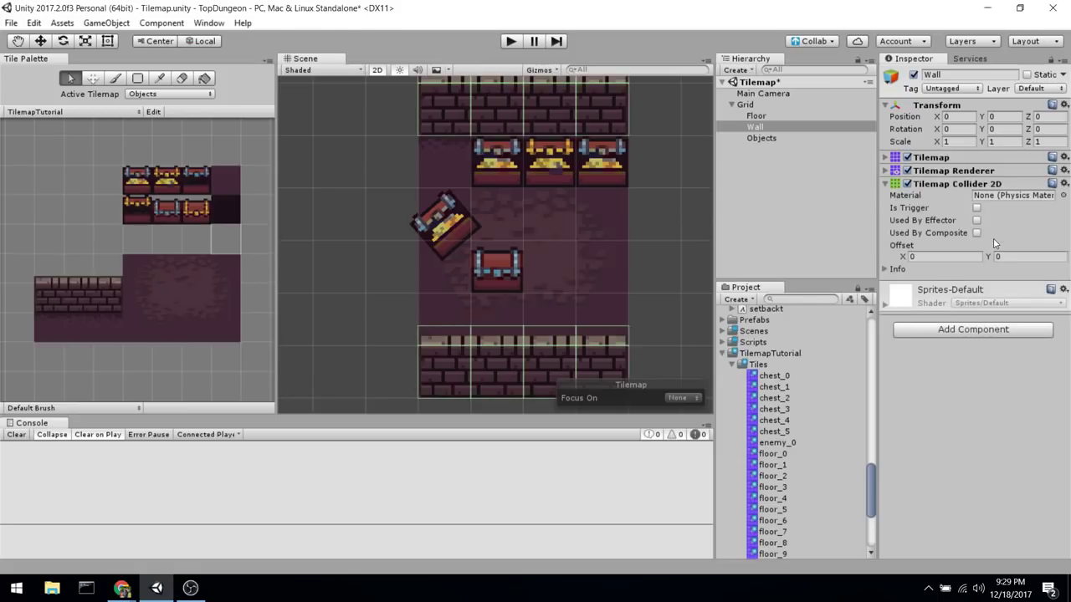
{"action": "scroll", "coordinate": [535, 220], "scroll_direction": "down", "scroll_amount": 1}
{"action": "mouse_move", "coordinate": [535, 220]}
{"action": "middle_mouse_down"}
{"action": "mouse_move", "coordinate": [500, 280]}
{"action": "mouse_move", "coordinate": [547, 238]}
{"action": "mouse_move", "coordinate": [530, 229]}
{"action": "middle_mouse_up"}
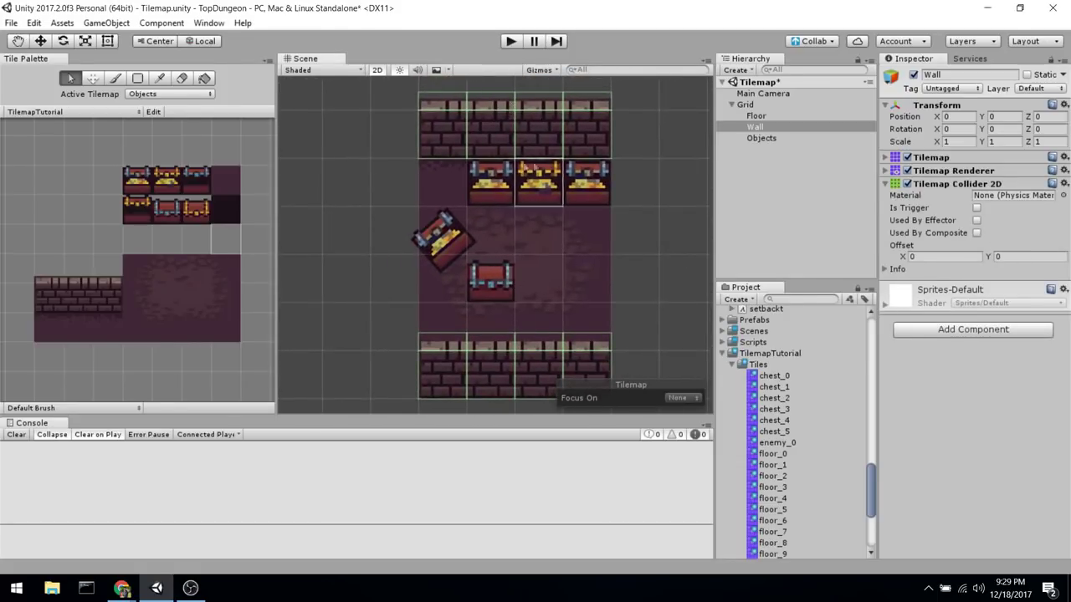
Make Wall the active tilemap and pick the dark filler tile.
{"action": "left_click", "coordinate": [221, 211]}
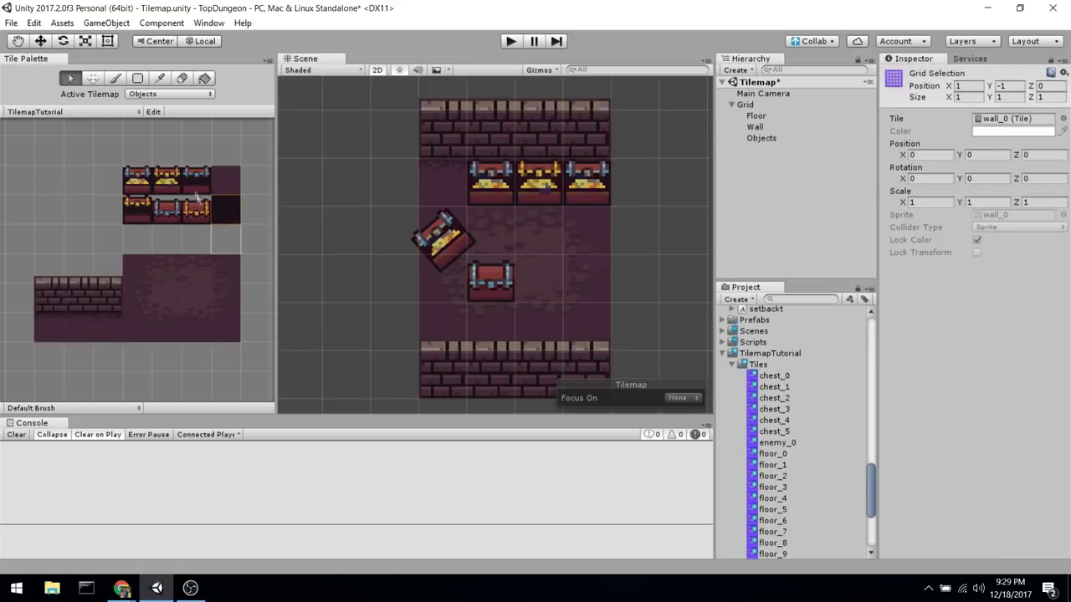
{"action": "left_click", "coordinate": [170, 94]}
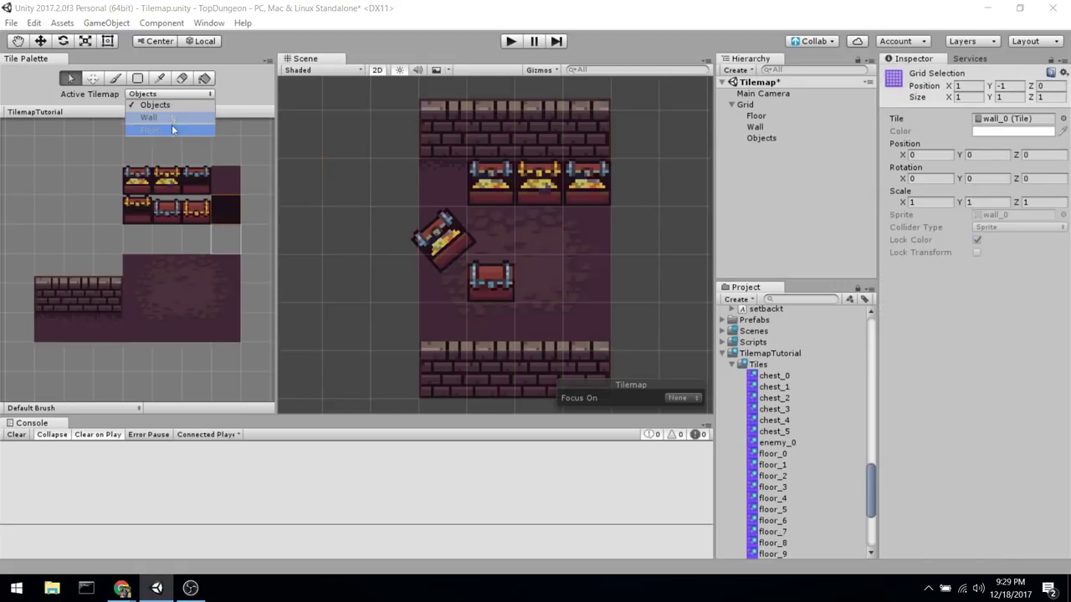
{"action": "left_click", "coordinate": [167, 126]}
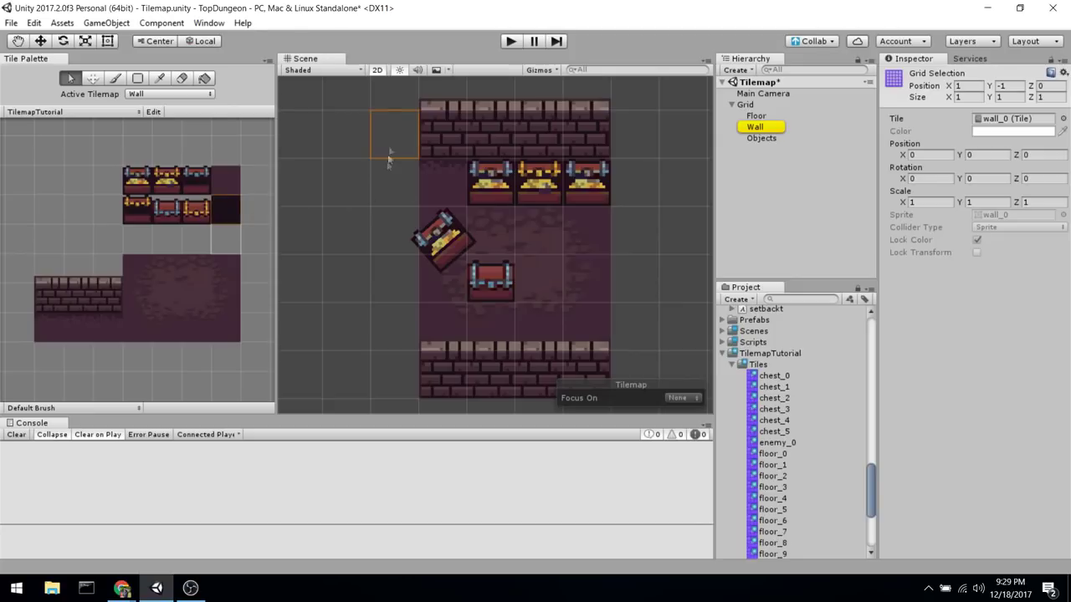
{"action": "left_click", "coordinate": [115, 78]}
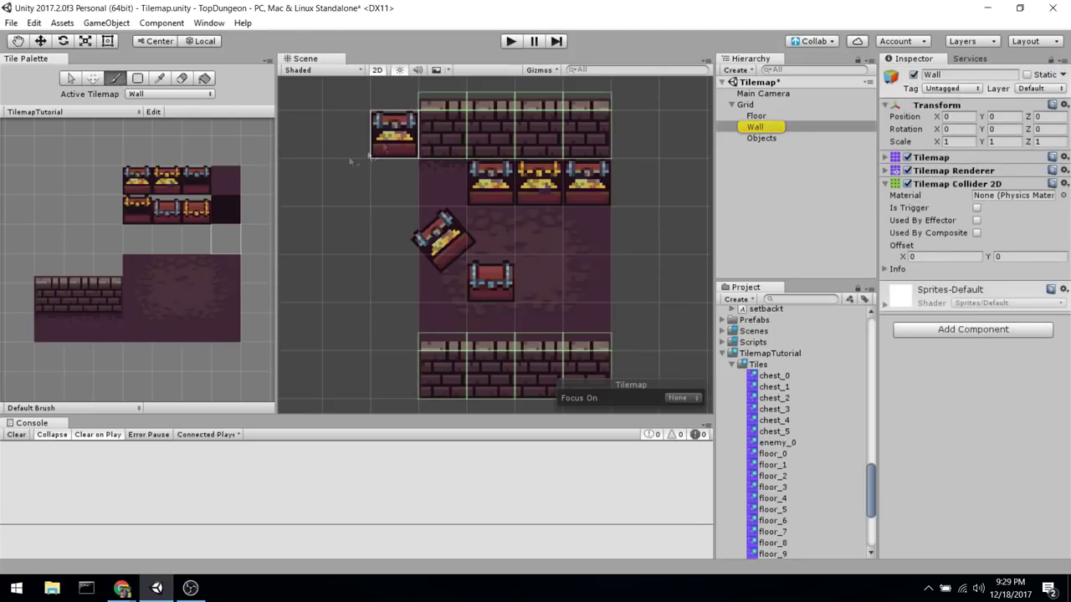
{"action": "left_click", "coordinate": [223, 211]}
Box-fill two-tile-wide dark columns down the left and right sides of the room.
{"action": "scroll", "coordinate": [382, 134], "scroll_direction": "down", "scroll_amount": 1}
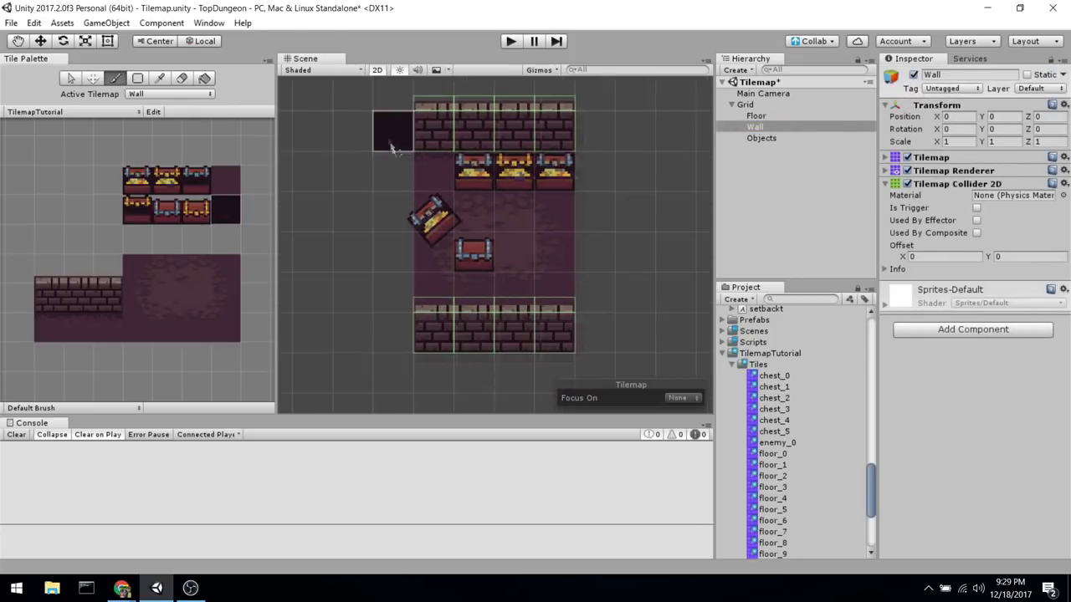
{"action": "scroll", "coordinate": [375, 241], "scroll_direction": "down", "scroll_amount": 1}
{"action": "middle_click_drag", "start_coordinate": [375, 241], "coordinate": [455, 255]}
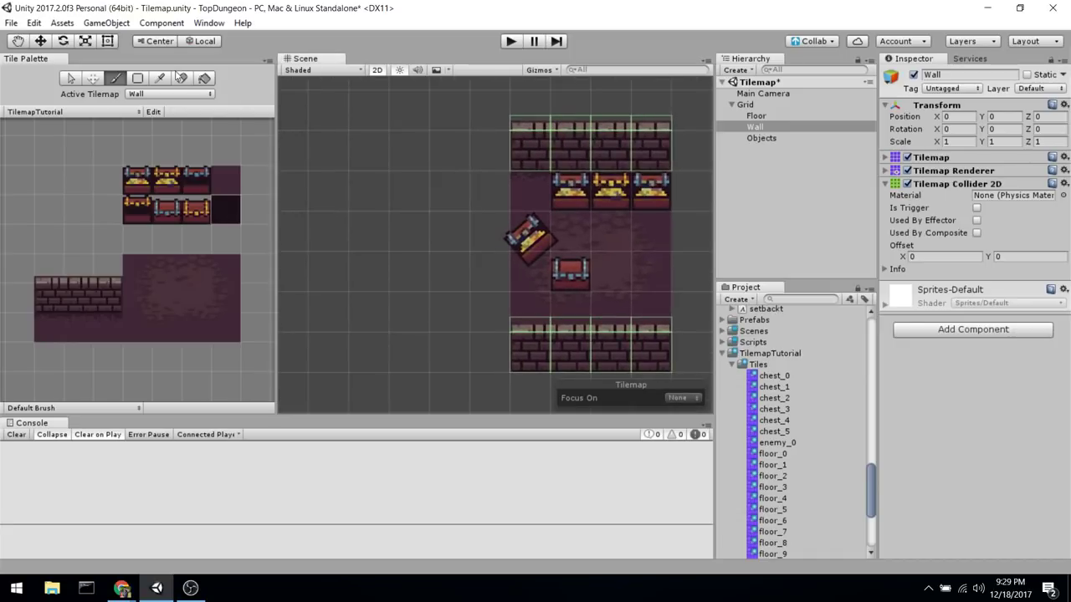
{"action": "left_click", "coordinate": [138, 79]}
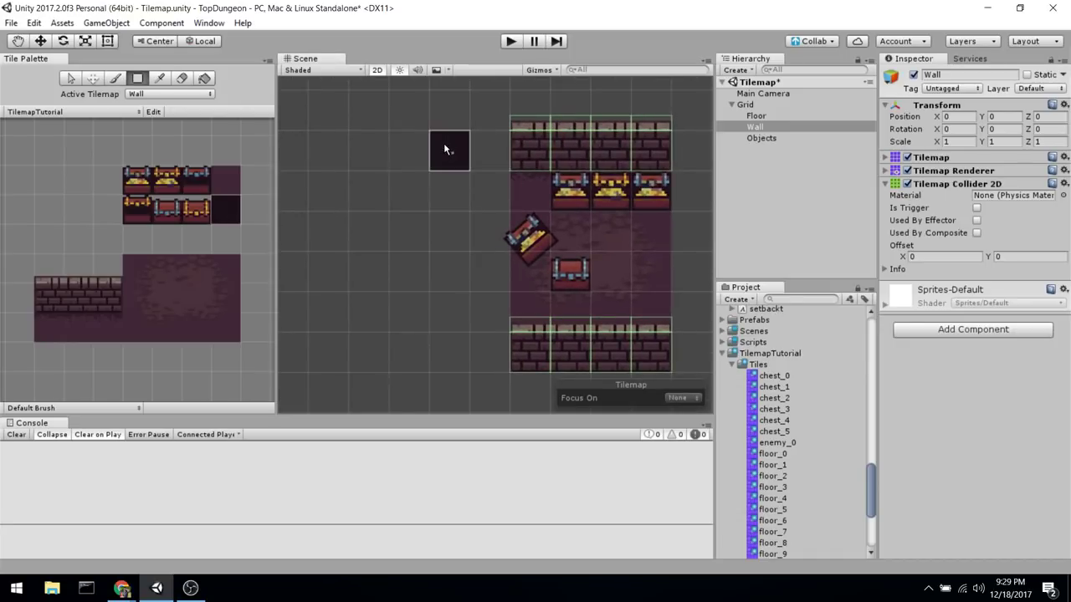
{"action": "left_click_drag", "start_coordinate": [443, 121], "coordinate": [502, 360]}
{"action": "middle_click_drag", "start_coordinate": [701, 252], "coordinate": [562, 242]}
{"action": "left_click_drag", "start_coordinate": [554, 167], "coordinate": [595, 369]}
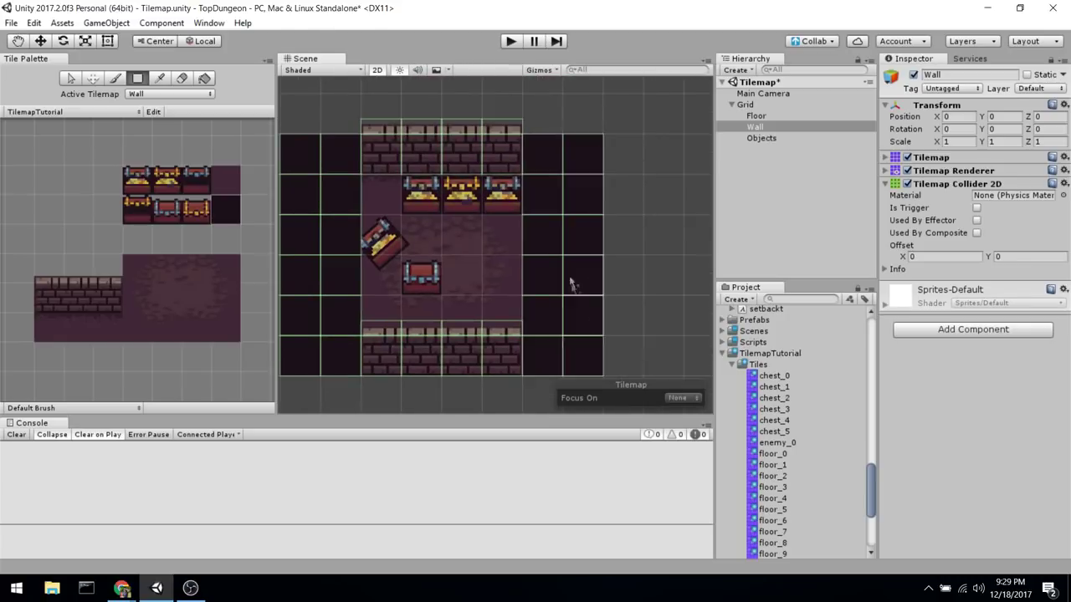
{"action": "middle_click_drag", "start_coordinate": [573, 286], "coordinate": [677, 293]}
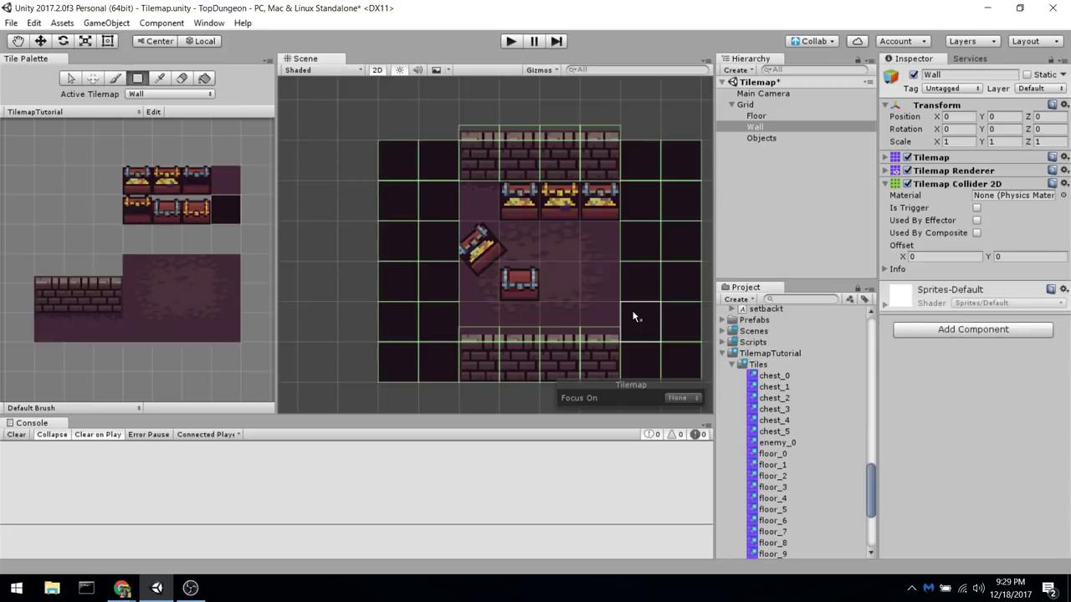
{"action": "scroll", "coordinate": [527, 259], "scroll_direction": "up", "scroll_amount": 3}
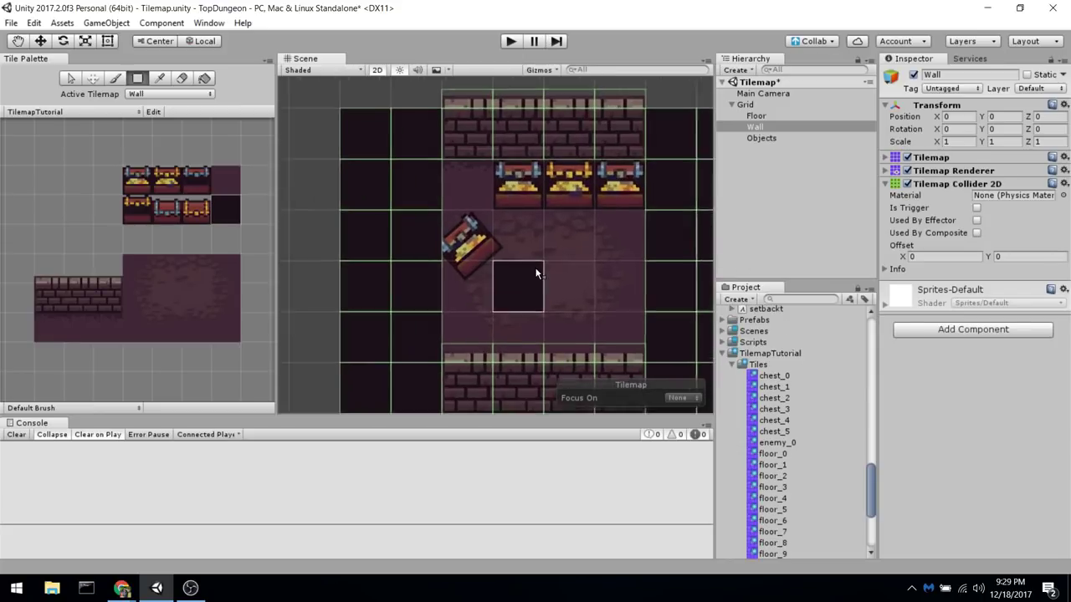
{"action": "middle_click_drag", "start_coordinate": [581, 263], "coordinate": [463, 280]}
{"action": "scroll", "coordinate": [462, 280], "scroll_direction": "down", "scroll_amount": 3}
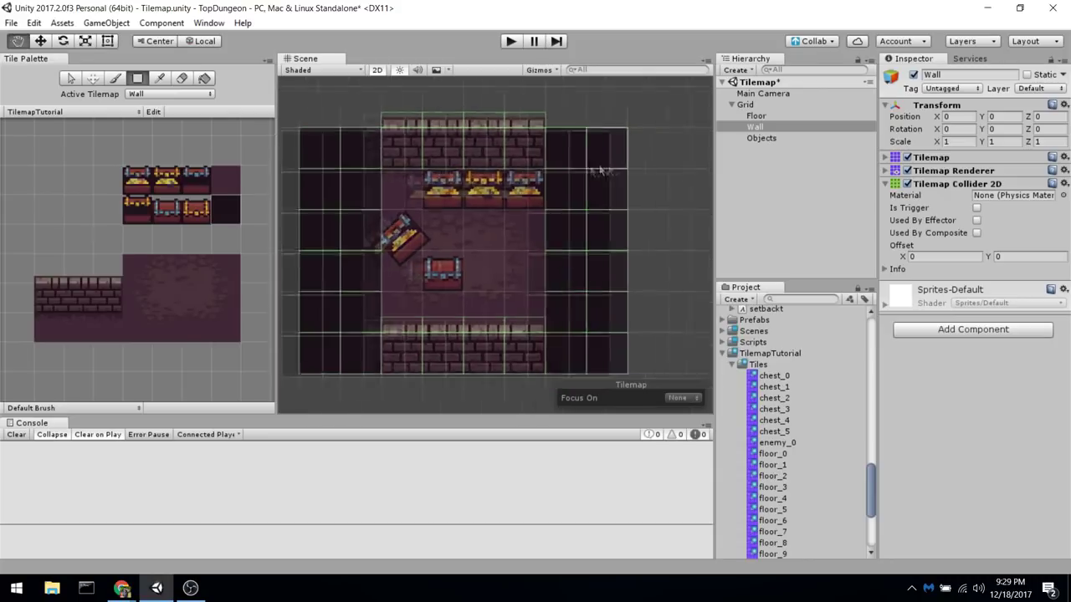
{"action": "key", "text": "b"}
{"action": "middle_click_drag", "start_coordinate": [599, 276], "coordinate": [592, 271]}
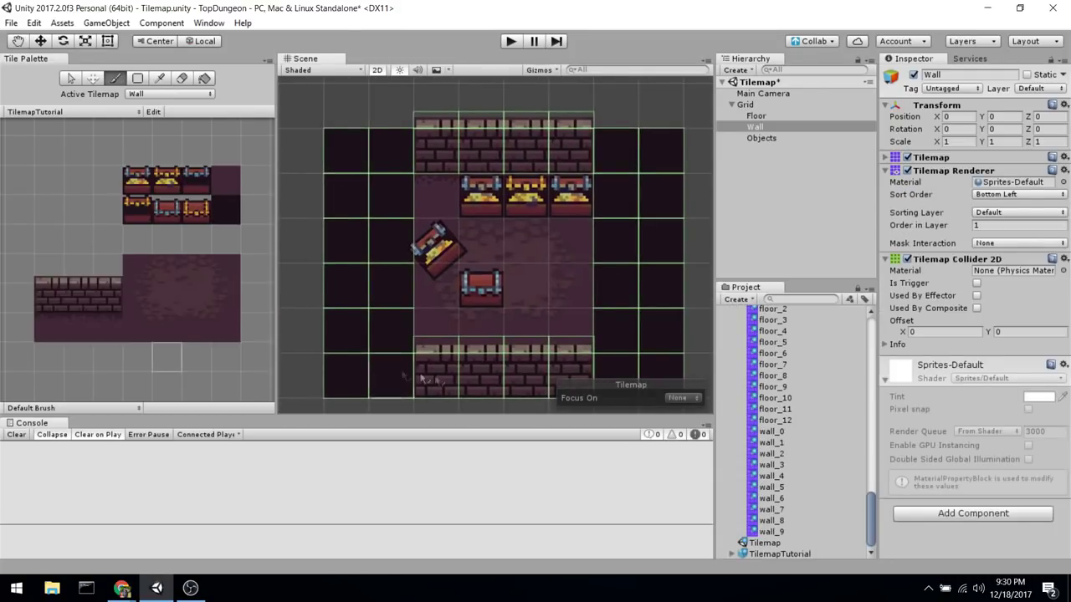
{"action": "middle_click_drag", "start_coordinate": [680, 305], "coordinate": [667, 264]}
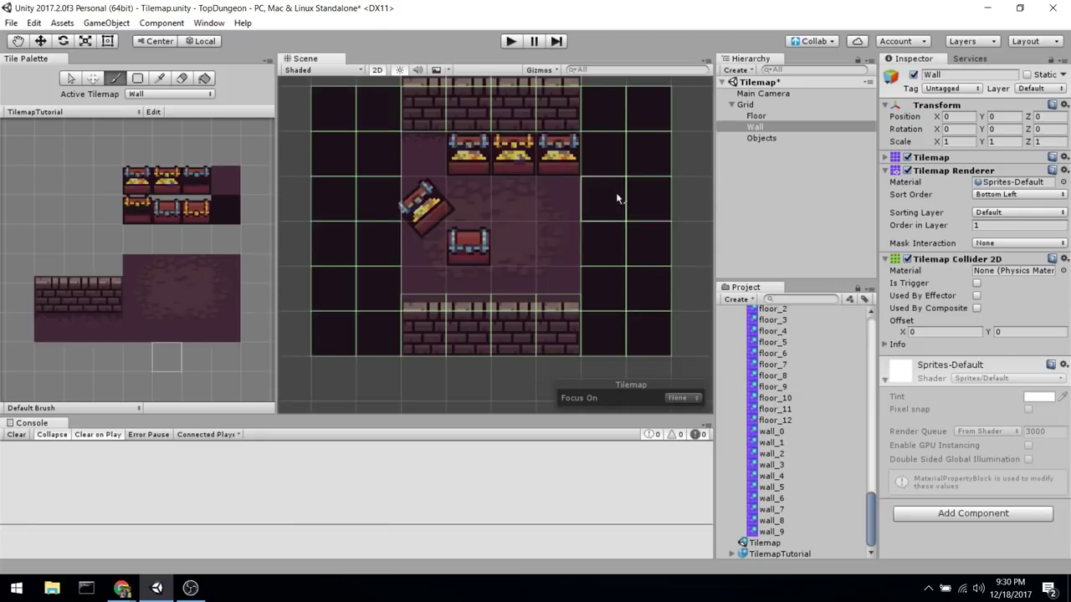
{"action": "middle_click_drag", "start_coordinate": [578, 142], "coordinate": [569, 193]}
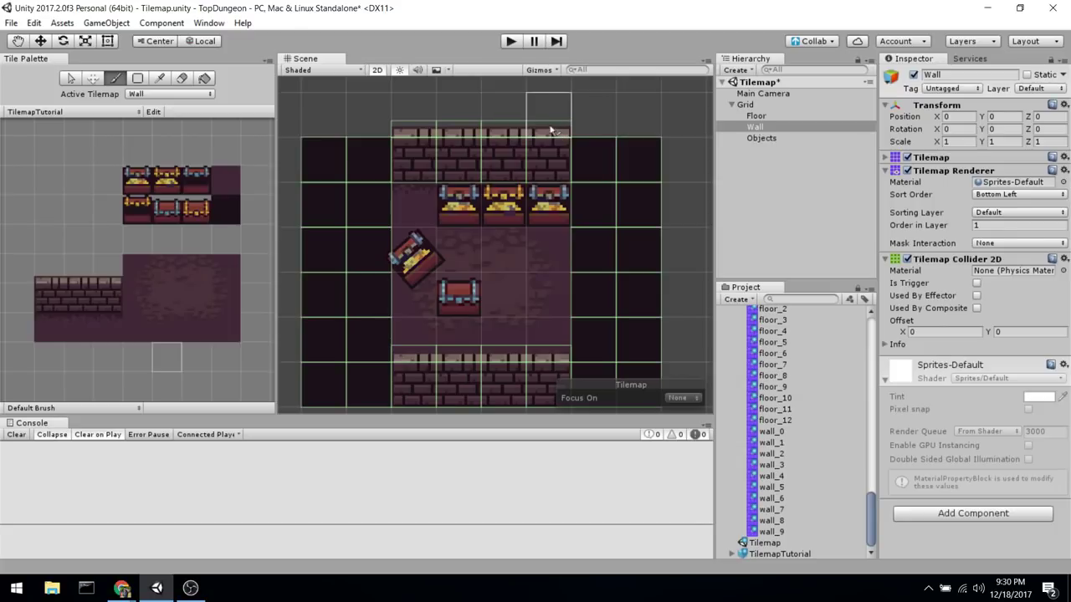
{"action": "middle_click_drag", "start_coordinate": [551, 130], "coordinate": [560, 135]}
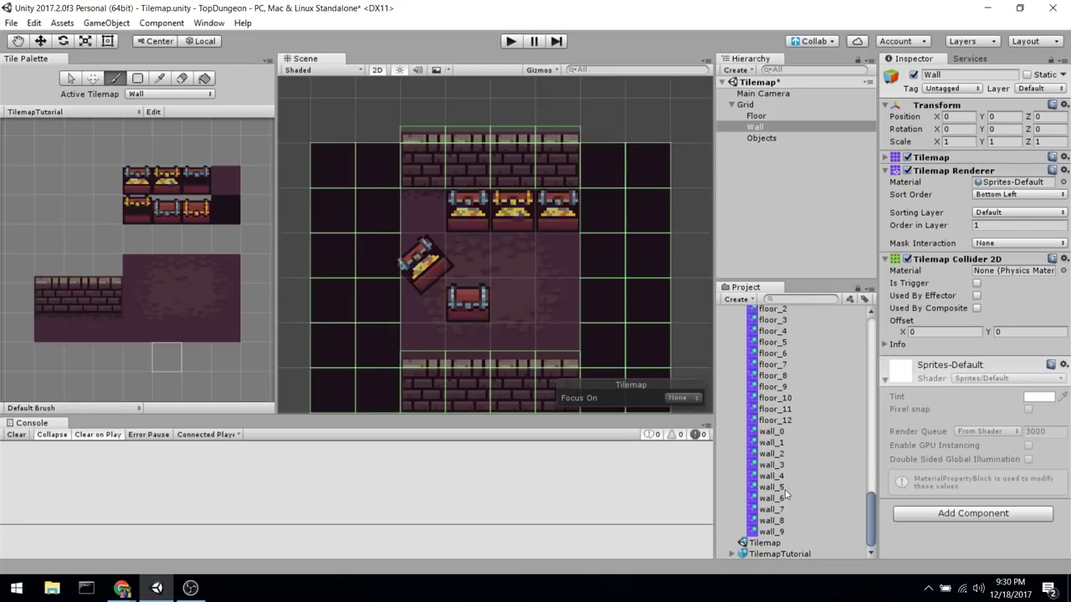
Set Collider Type to Grid for all ten tiles wall_0 to wall_9.
{"action": "left_click", "coordinate": [785, 434]}
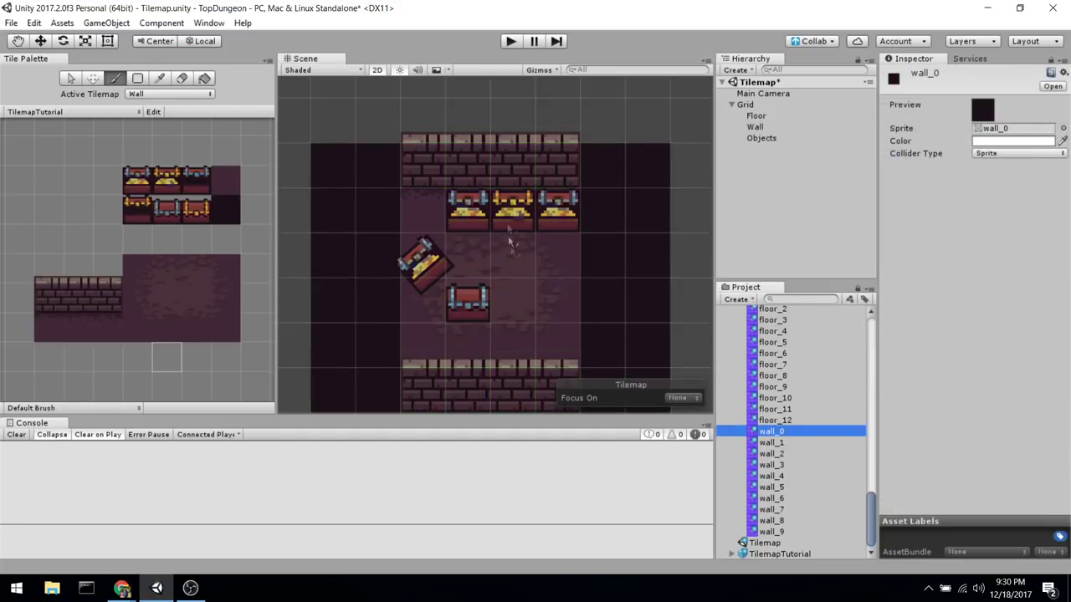
{"action": "left_click", "coordinate": [817, 443]}
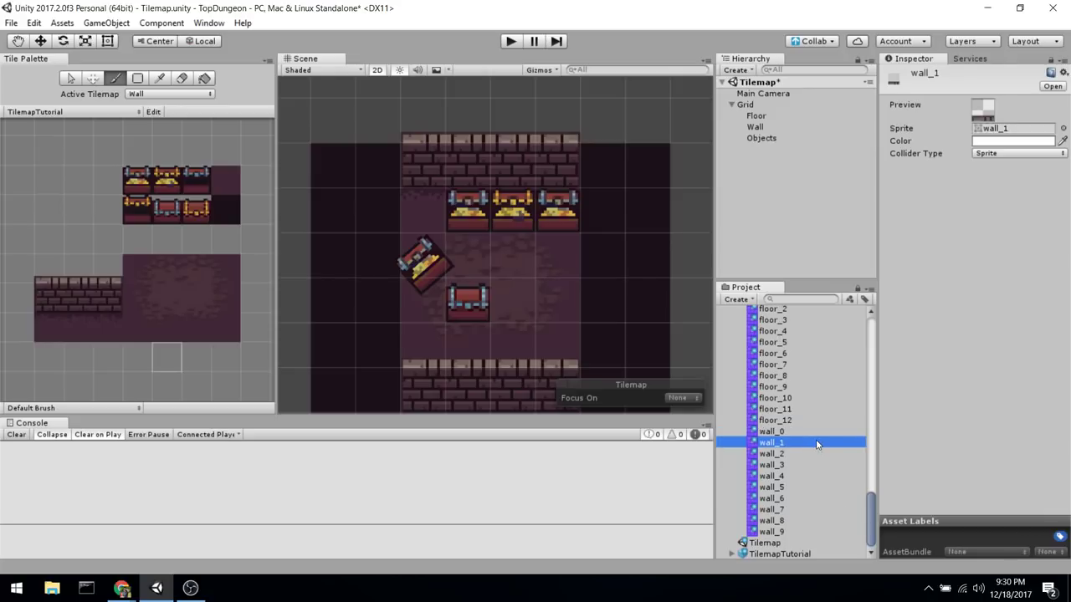
{"action": "key", "text": "Down"}
{"action": "key", "text": "Down"}
{"action": "key", "text": "Down"}
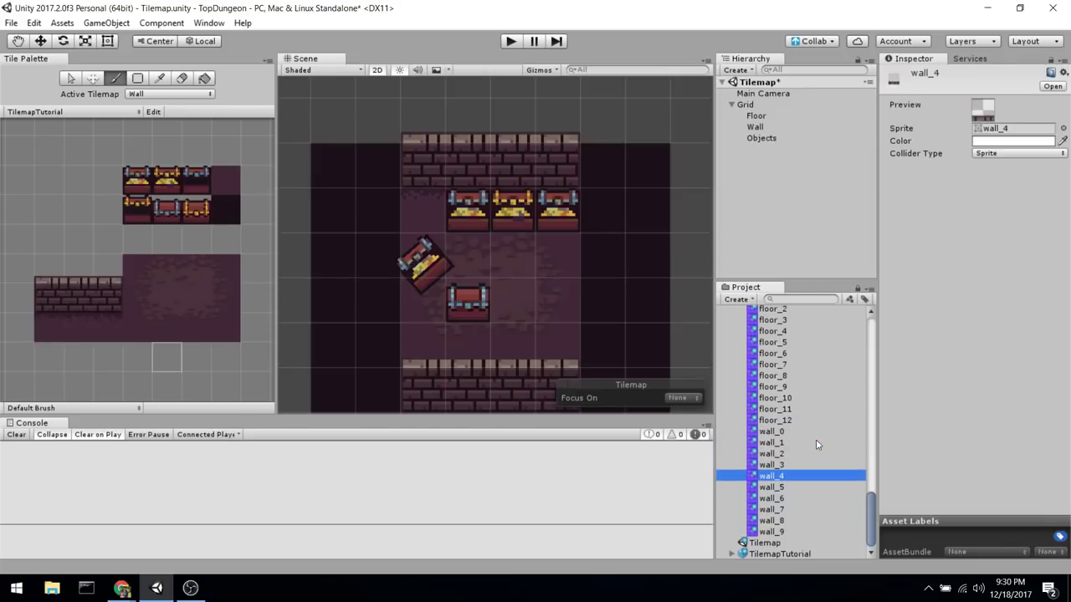
{"action": "key", "text": "Down"}
{"action": "key", "text": "Down"}
{"action": "key", "text": "Down"}
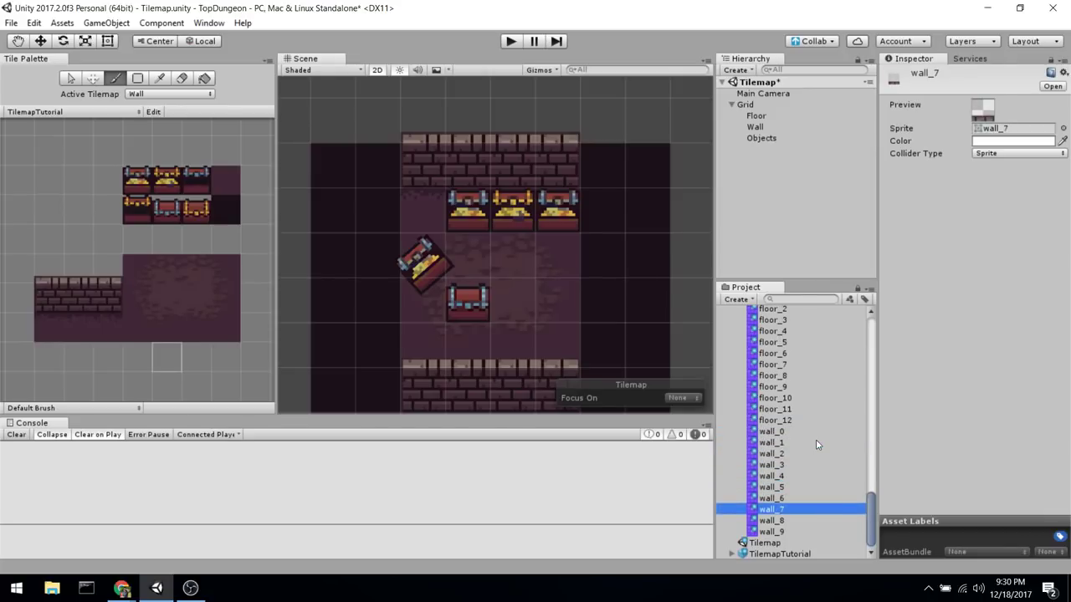
{"action": "left_click", "coordinate": [787, 432]}
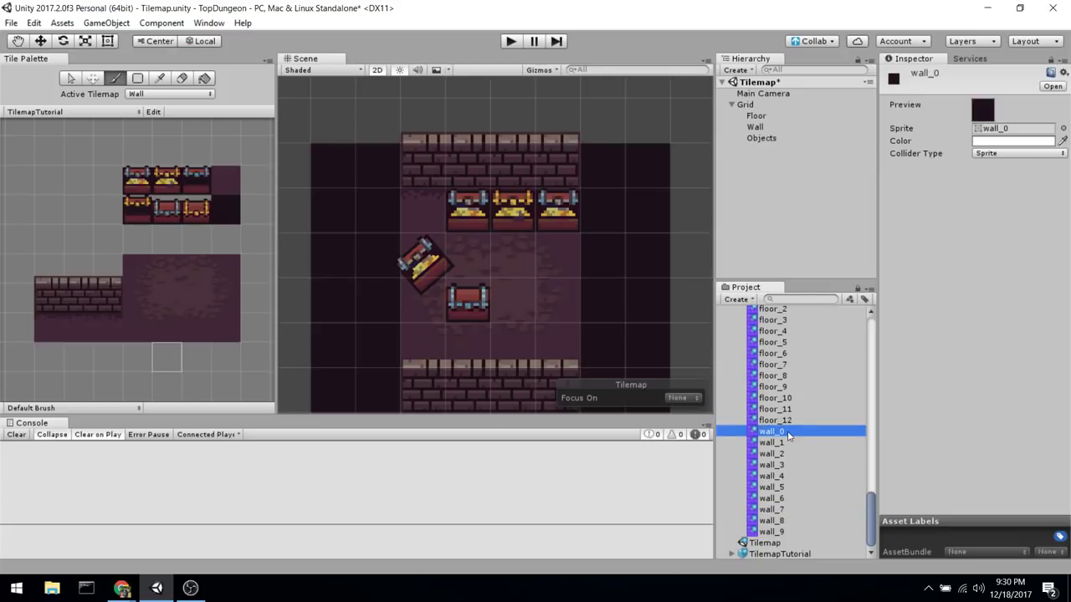
{"action": "left_click", "coordinate": [786, 532], "text": "shift"}
{"action": "left_click", "coordinate": [997, 154]}
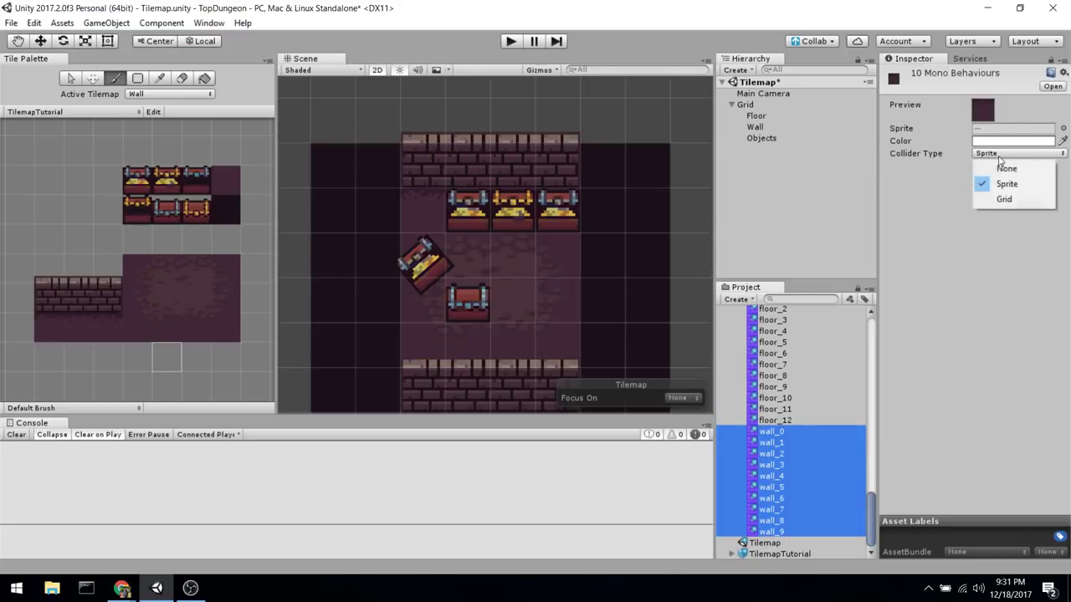
{"action": "left_click", "coordinate": [1001, 199]}
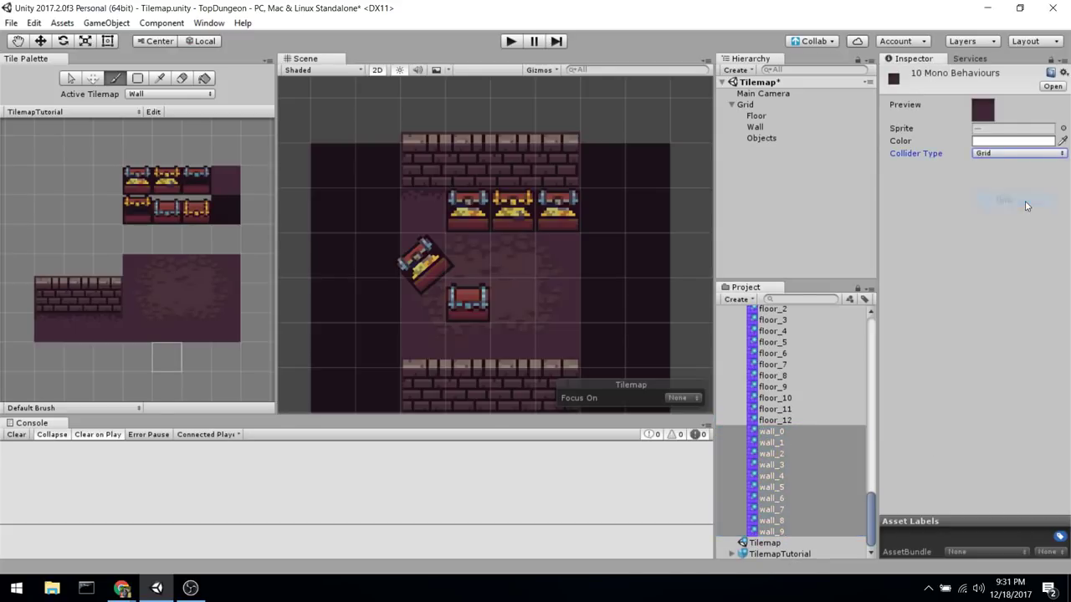
Change the wall_4 tile's Collider Type to Sprite.
{"action": "left_click", "coordinate": [756, 127]}
{"action": "scroll", "coordinate": [510, 194], "scroll_direction": "up", "scroll_amount": 3}
{"action": "scroll", "coordinate": [511, 194], "scroll_direction": "up", "scroll_amount": 3}
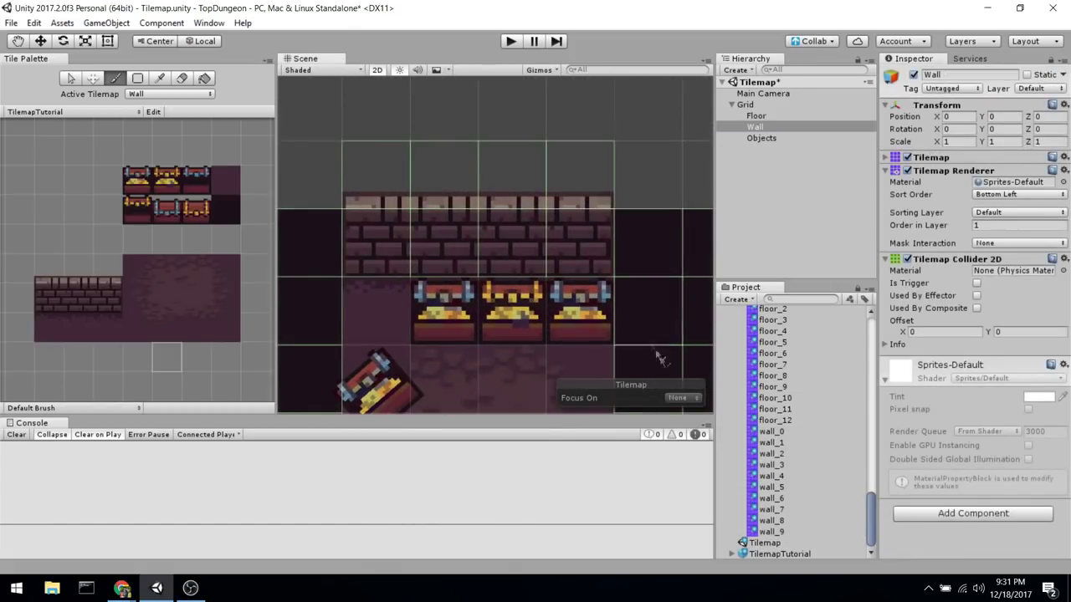
{"action": "left_click", "coordinate": [782, 478]}
{"action": "left_click", "coordinate": [1031, 153]}
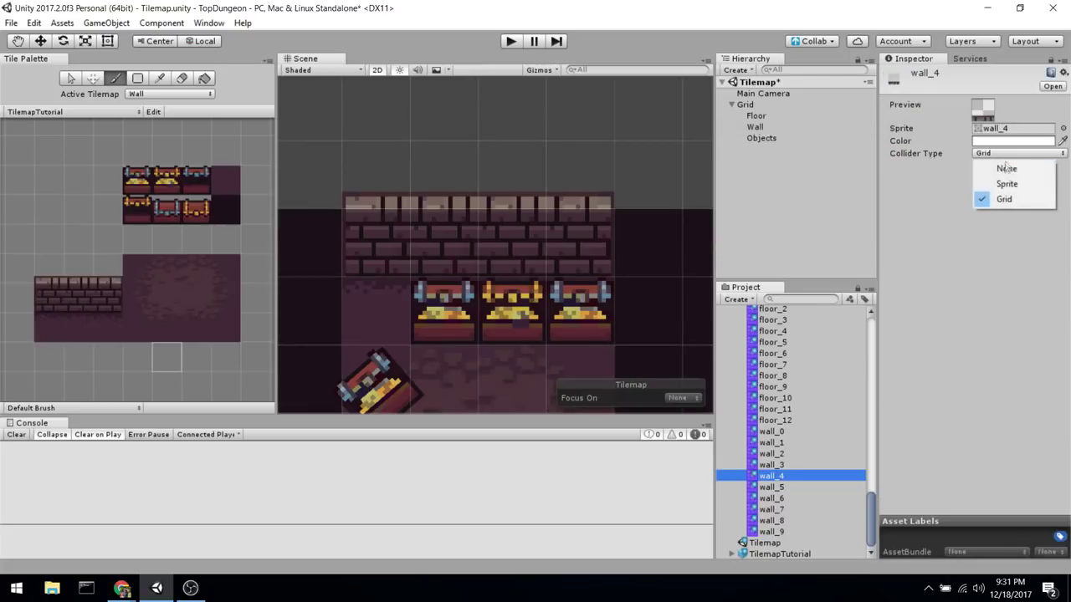
{"action": "left_click", "coordinate": [1003, 184]}
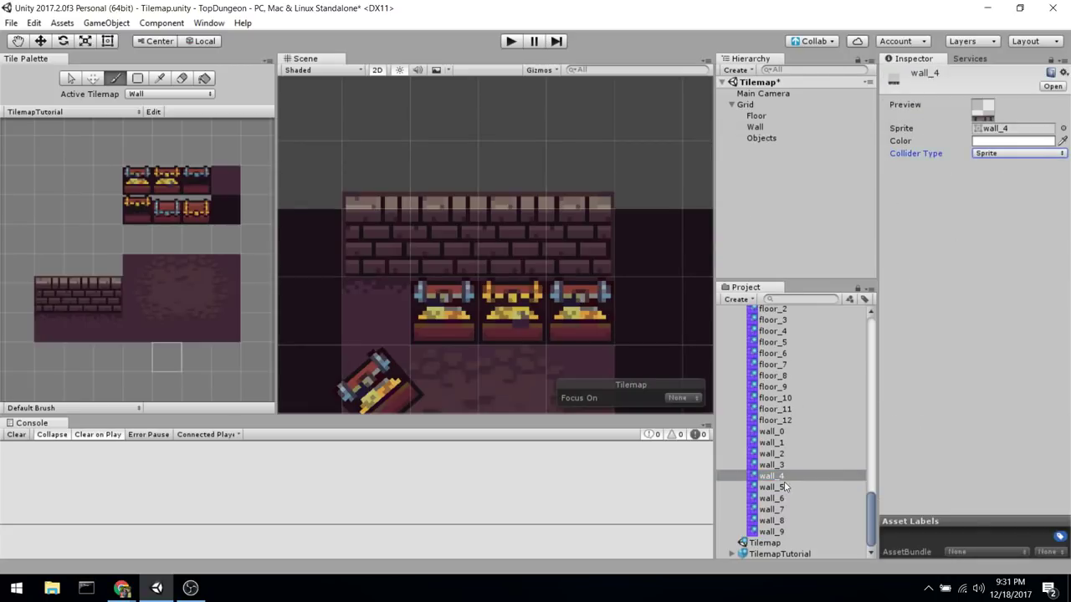
Select the Wall tilemap and pan and zoom to inspect its colliders.
{"action": "left_click", "coordinate": [754, 126]}
{"action": "middle_click_drag", "start_coordinate": [531, 135], "coordinate": [572, 132]}
{"action": "middle_click_drag", "start_coordinate": [560, 83], "coordinate": [505, 292]}
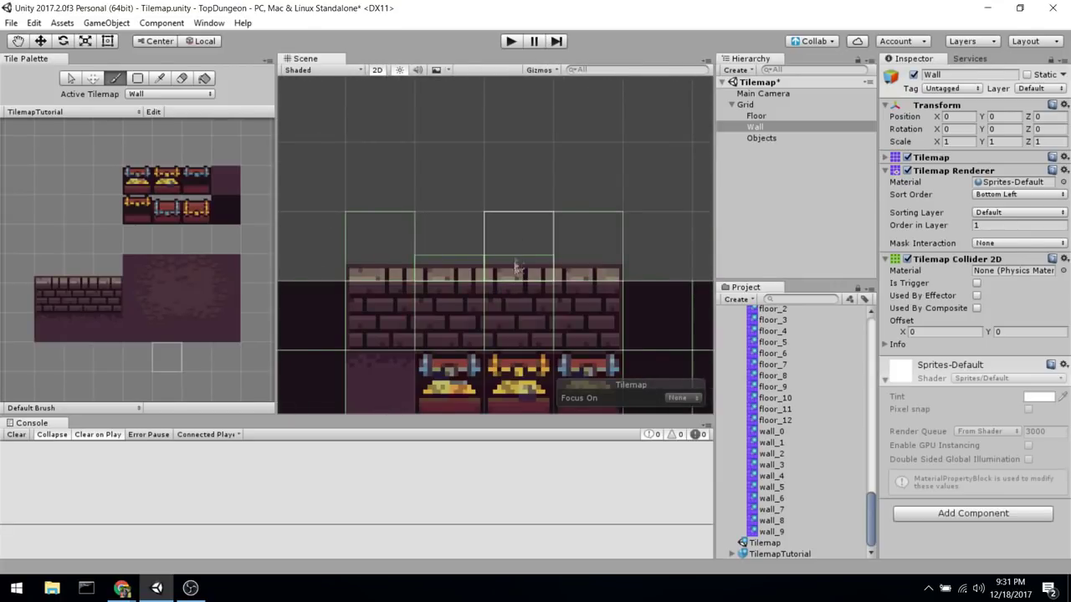
{"action": "scroll", "coordinate": [591, 253], "scroll_direction": "down", "scroll_amount": 2}
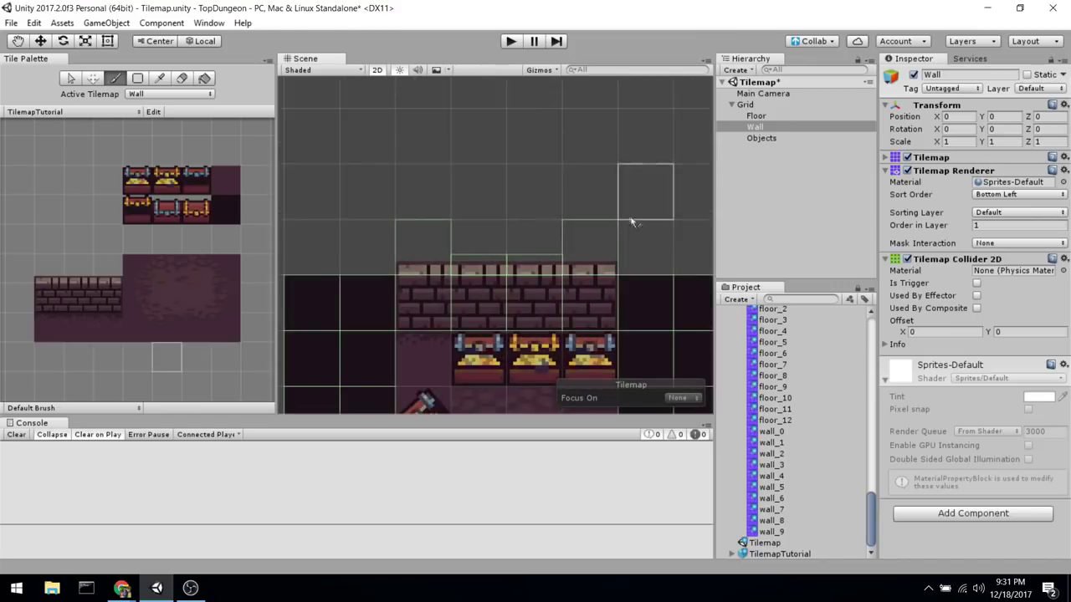
{"action": "middle_click_drag", "start_coordinate": [596, 261], "coordinate": [598, 171]}
{"action": "scroll", "coordinate": [619, 187], "scroll_direction": "down", "scroll_amount": 2}
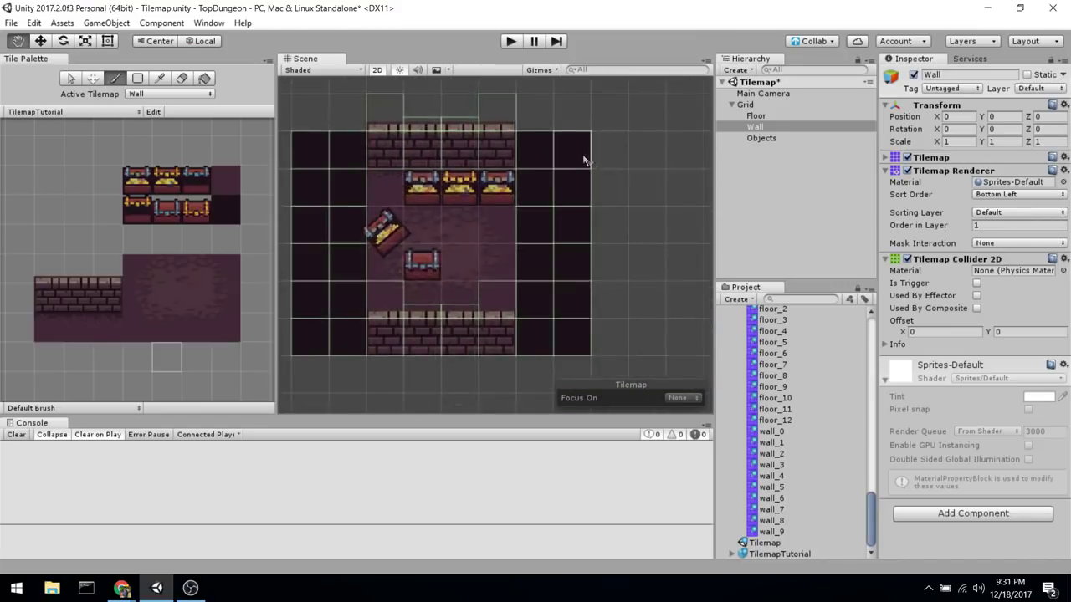
{"action": "middle_click_drag", "start_coordinate": [685, 235], "coordinate": [648, 203]}
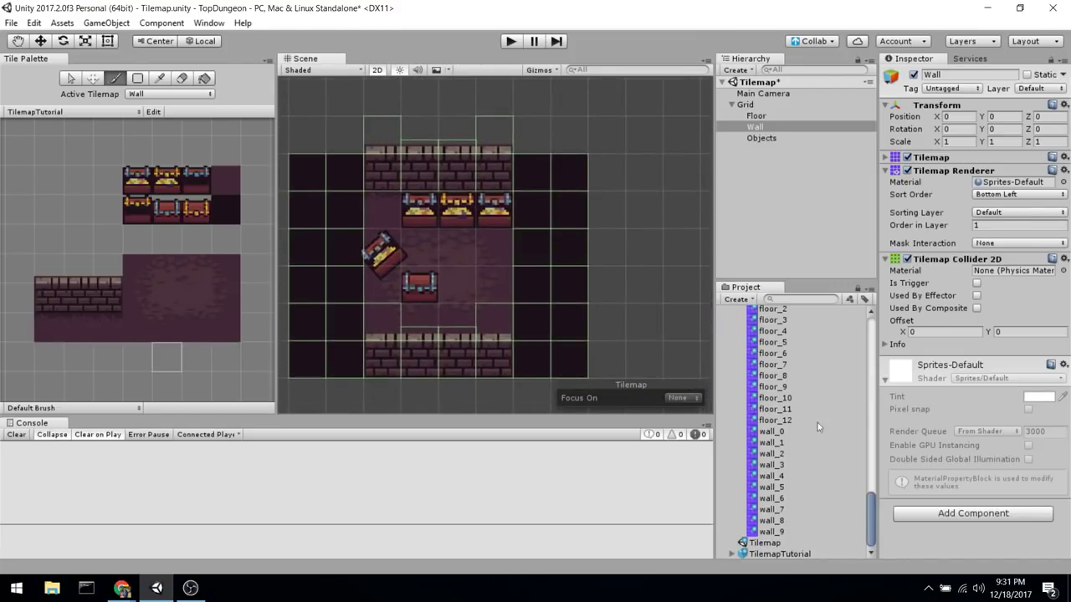
{"action": "scroll", "coordinate": [808, 439], "scroll_direction": "up", "scroll_amount": 5}
Add the enemy_0 tile to the Tile Palette and paint an enemy tile right of the room.
{"action": "left_click", "coordinate": [790, 443]}
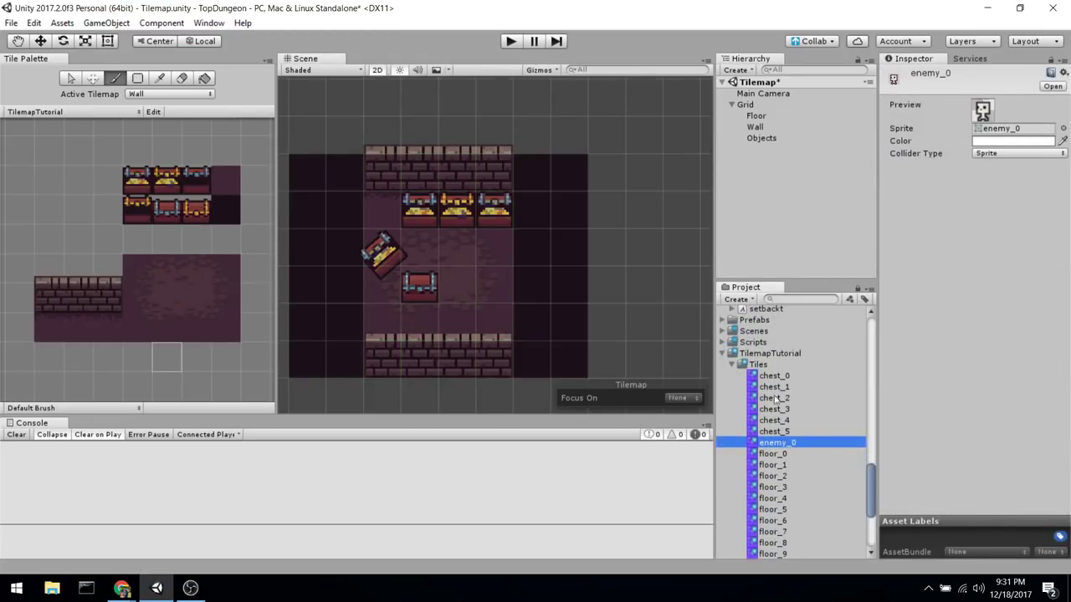
{"action": "left_click_drag", "start_coordinate": [787, 444], "coordinate": [69, 234]}
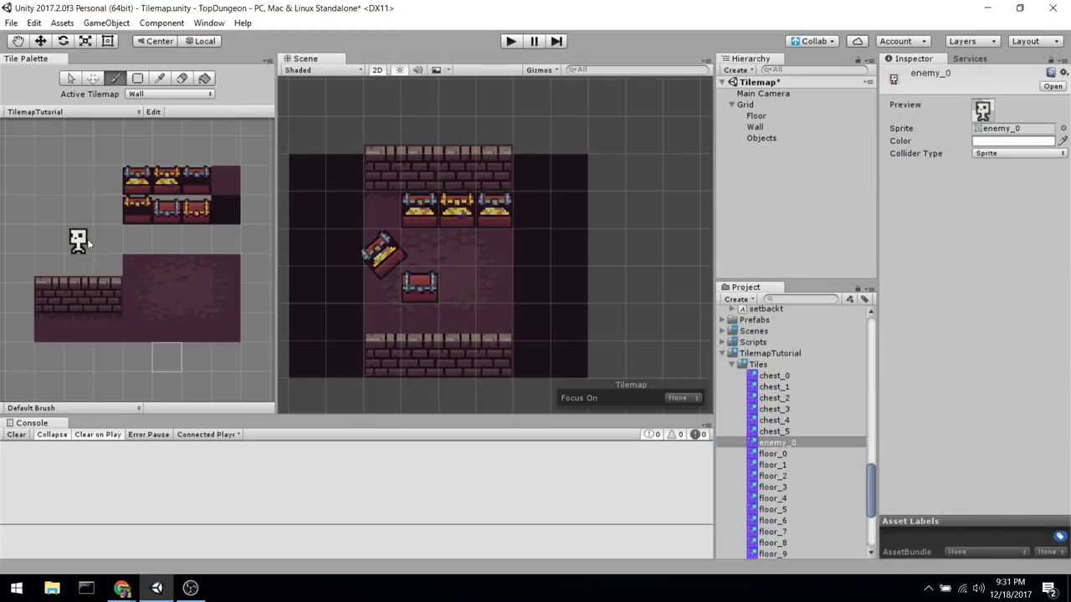
{"action": "scroll", "coordinate": [577, 230], "scroll_direction": "up", "scroll_amount": 1}
{"action": "middle_click_drag", "start_coordinate": [577, 230], "coordinate": [602, 192]}
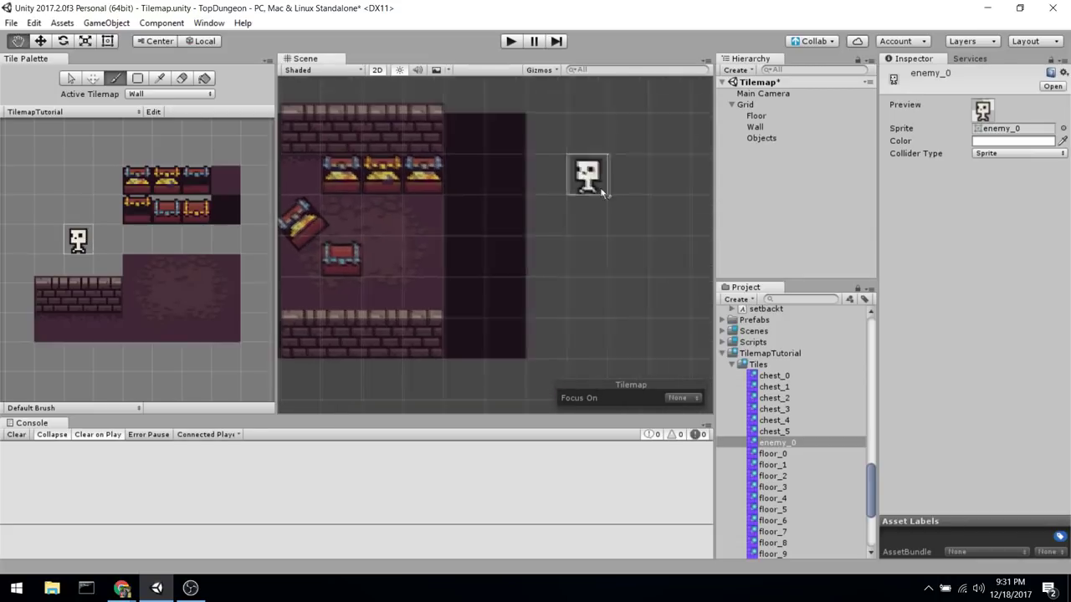
{"action": "left_click", "coordinate": [590, 219]}
Make Wall the paint target and paint a second enemy tile below the first.
{"action": "left_click", "coordinate": [756, 128]}
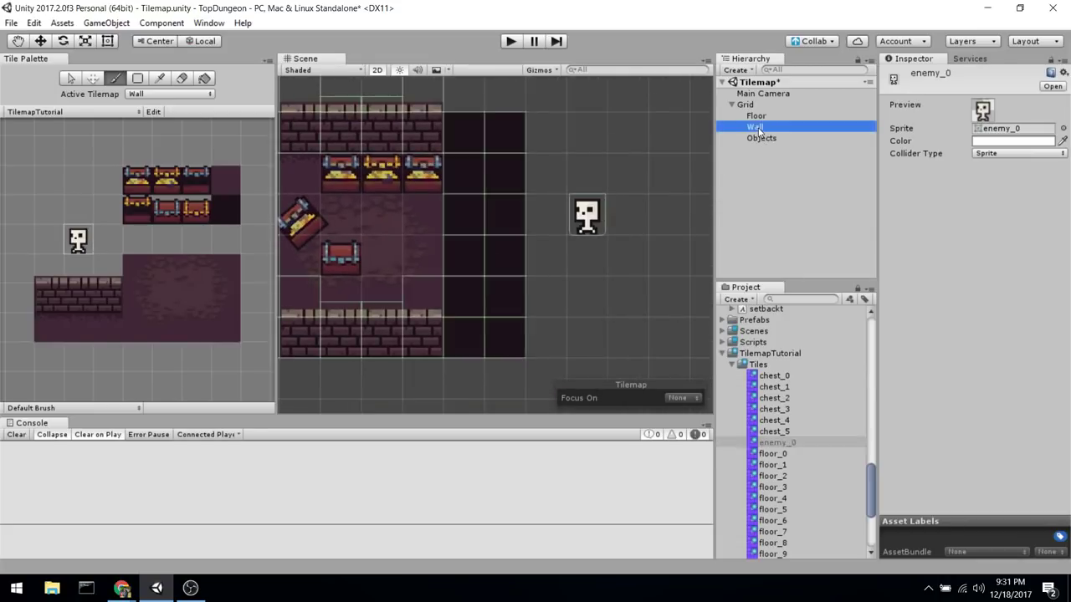
{"action": "scroll", "coordinate": [602, 251], "scroll_direction": "up", "scroll_amount": 1}
{"action": "left_click", "coordinate": [622, 281]}
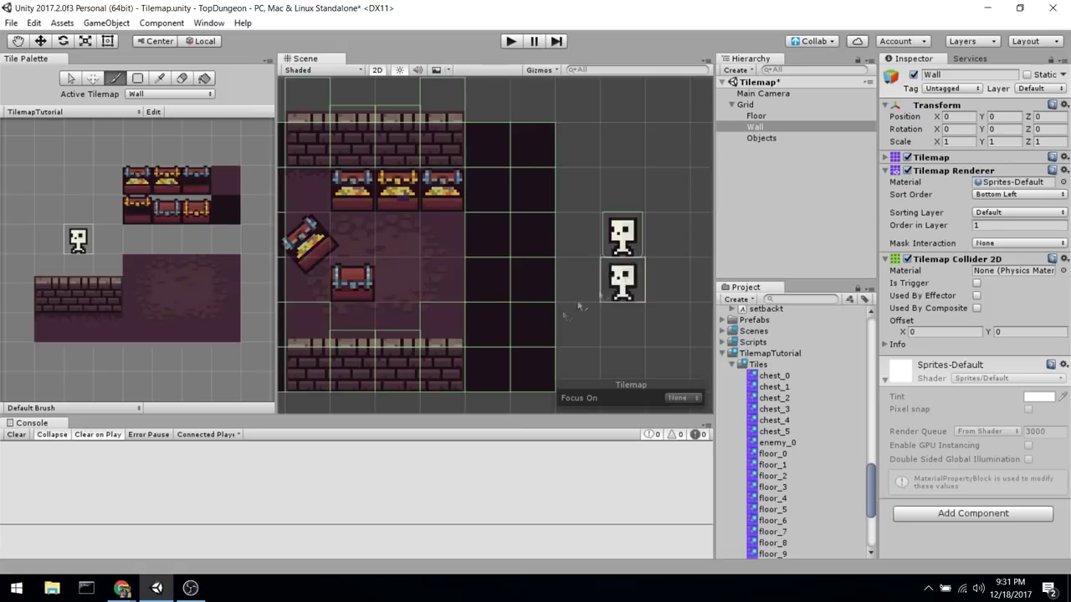
{"action": "scroll", "coordinate": [629, 281], "scroll_direction": "up", "scroll_amount": 3}
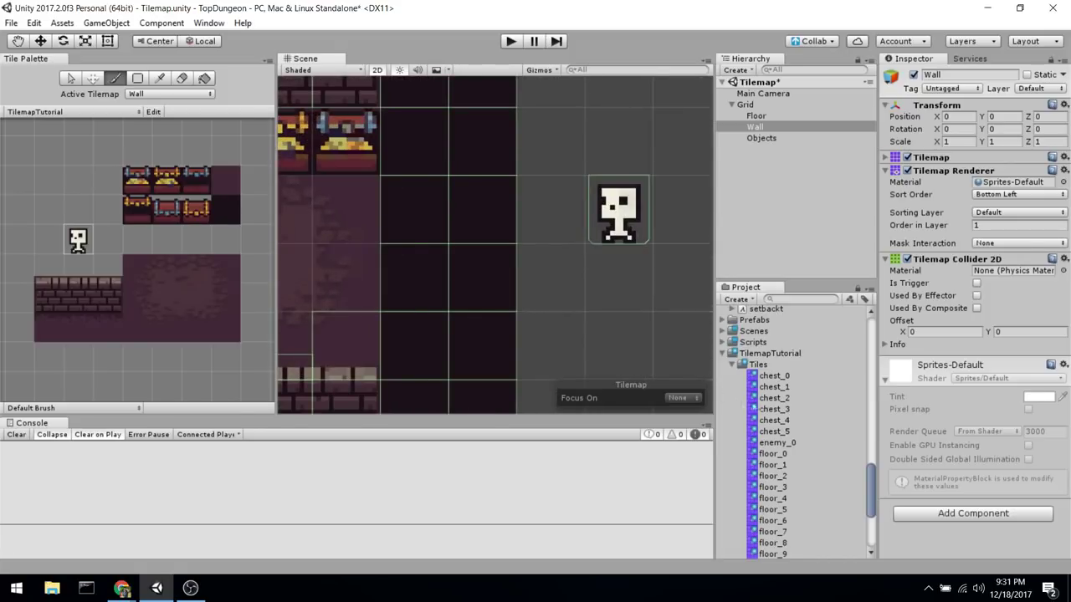
{"action": "middle_click_drag", "start_coordinate": [619, 146], "coordinate": [624, 165]}
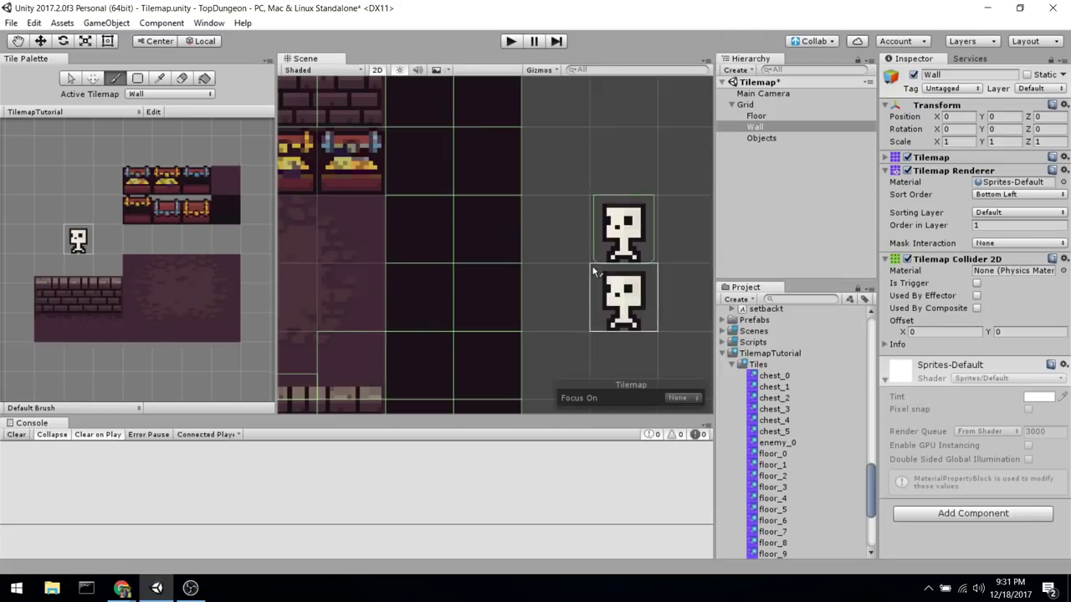
{"action": "scroll", "coordinate": [604, 157], "scroll_direction": "up", "scroll_amount": 1}
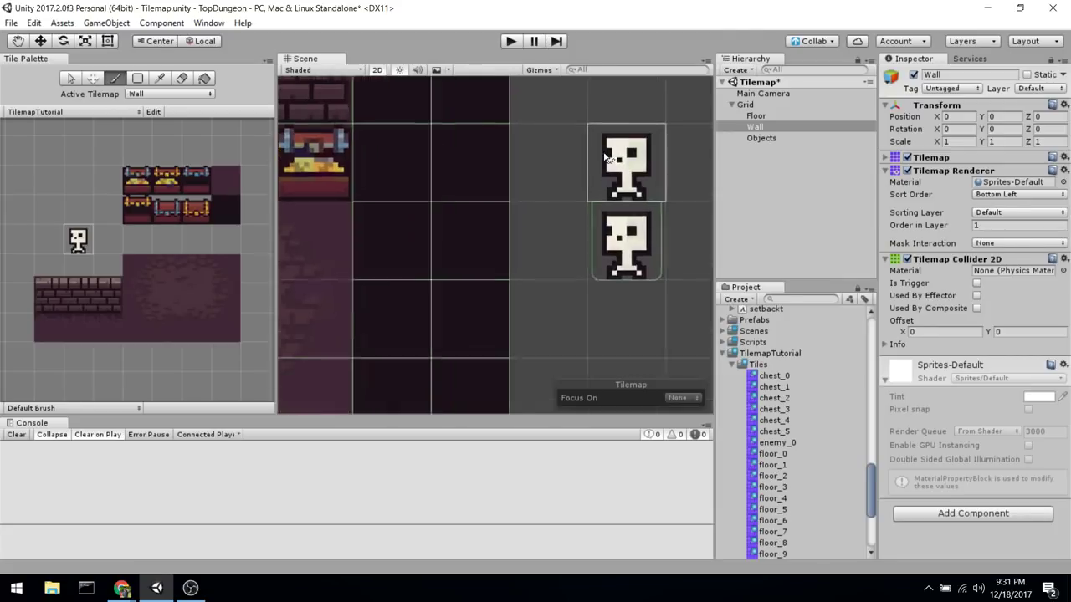
{"action": "scroll", "coordinate": [606, 167], "scroll_direction": "down", "scroll_amount": 2}
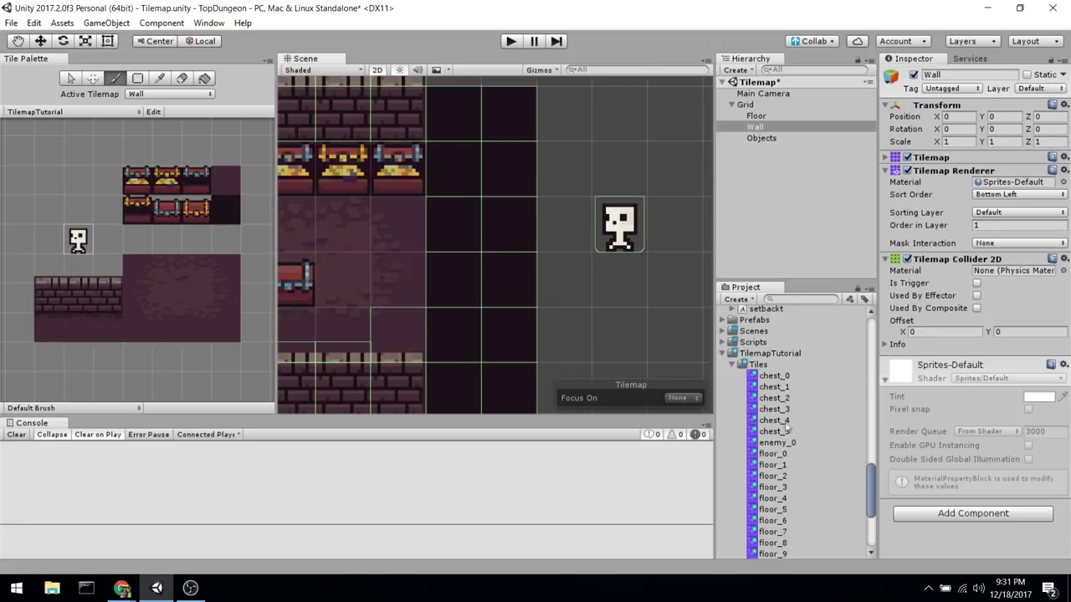
{"action": "scroll", "coordinate": [787, 427], "scroll_direction": "down", "scroll_amount": 5}
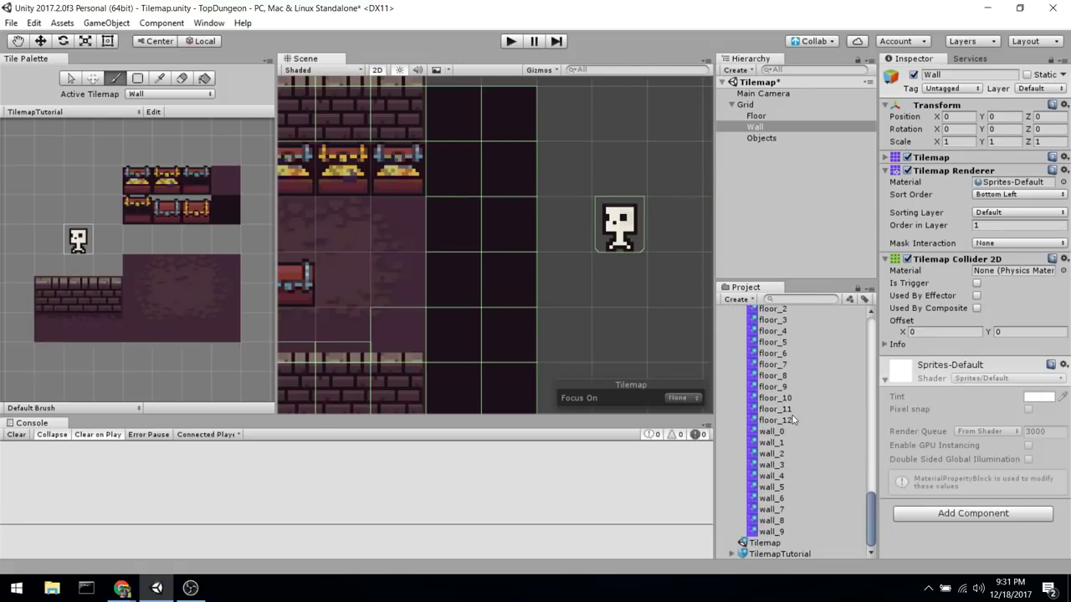
{"action": "scroll", "coordinate": [789, 426], "scroll_direction": "up", "scroll_amount": 5}
Set the enemy_0 tile's Collider Type to Grid and paint another enemy tile on Wall.
{"action": "left_click", "coordinate": [778, 442]}
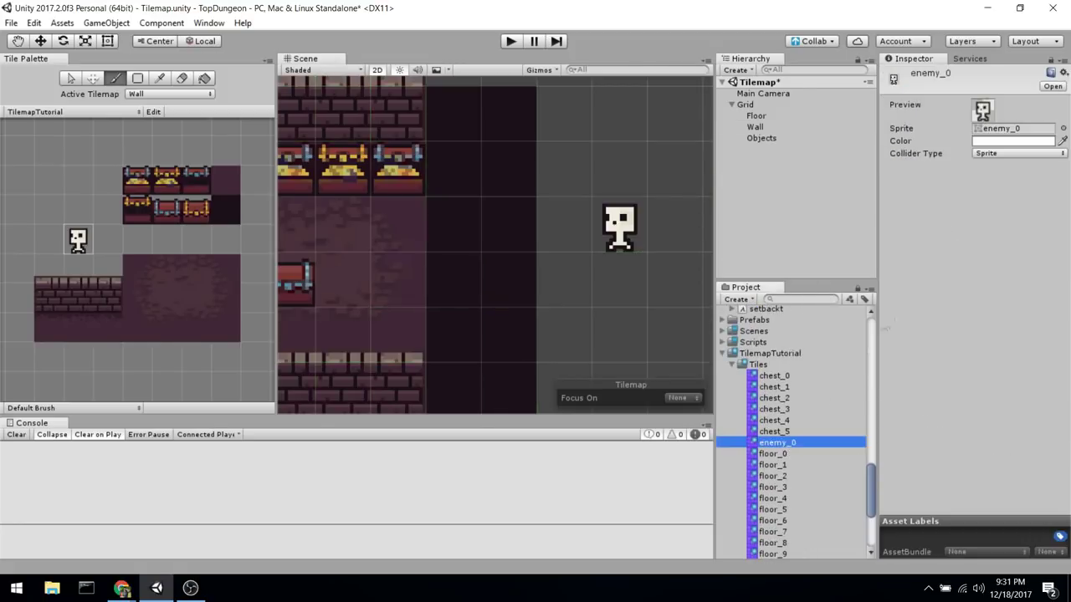
{"action": "left_click", "coordinate": [1019, 153]}
{"action": "left_click", "coordinate": [1004, 199]}
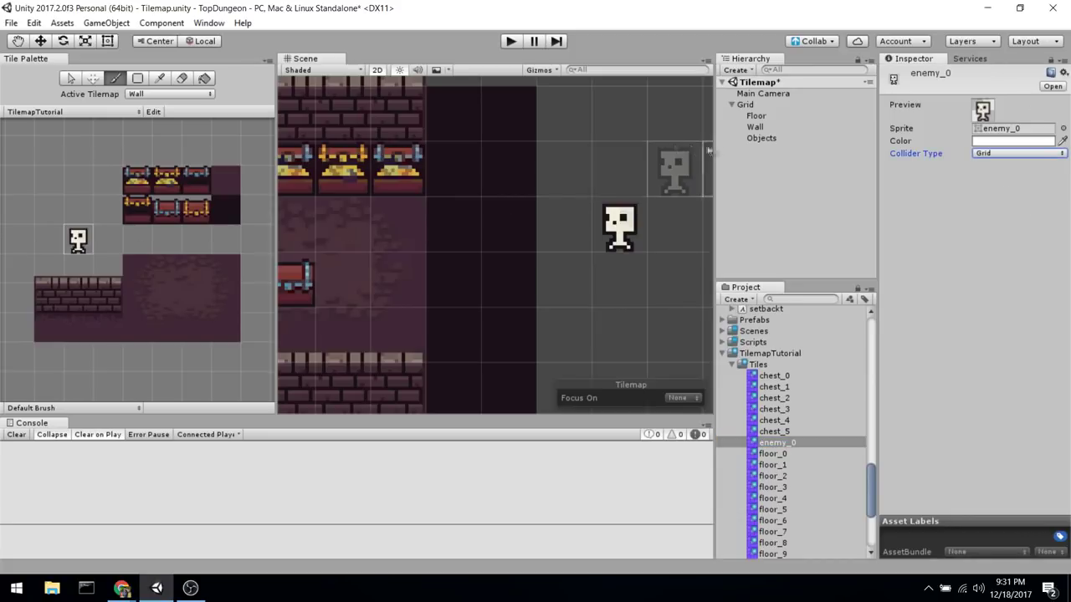
{"action": "left_click", "coordinate": [761, 138]}
{"action": "left_click", "coordinate": [754, 126]}
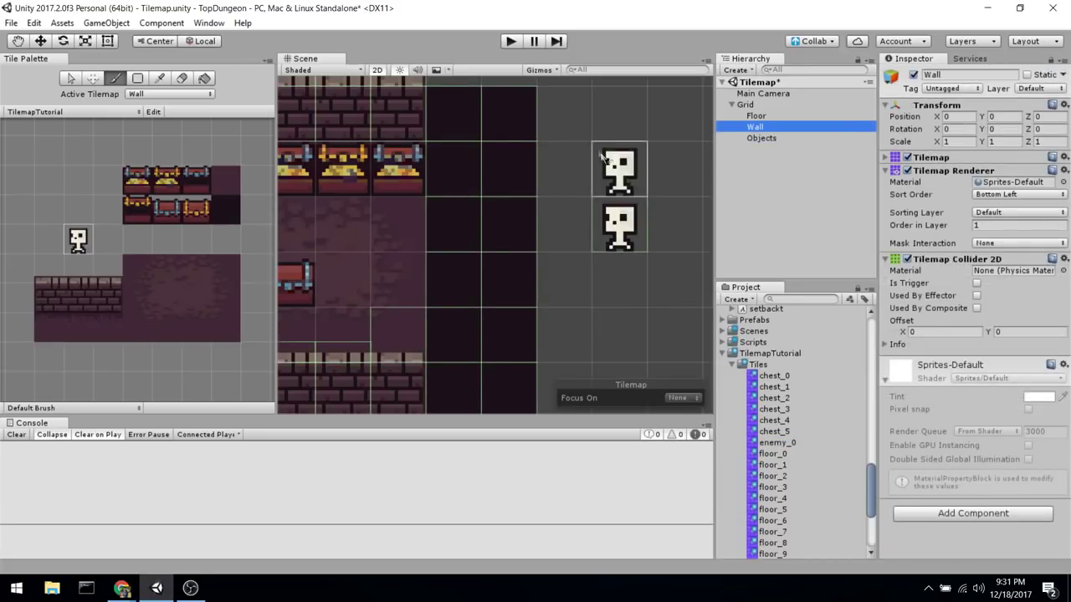
{"action": "scroll", "coordinate": [600, 157], "scroll_direction": "down", "scroll_amount": 4}
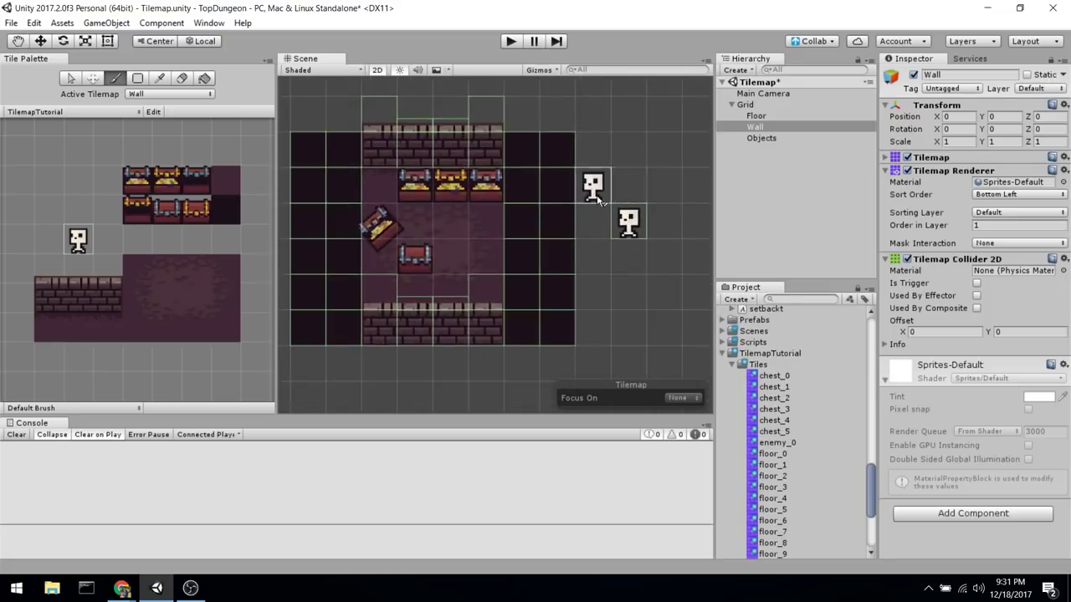
{"action": "scroll", "coordinate": [619, 180], "scroll_direction": "down", "scroll_amount": 2}
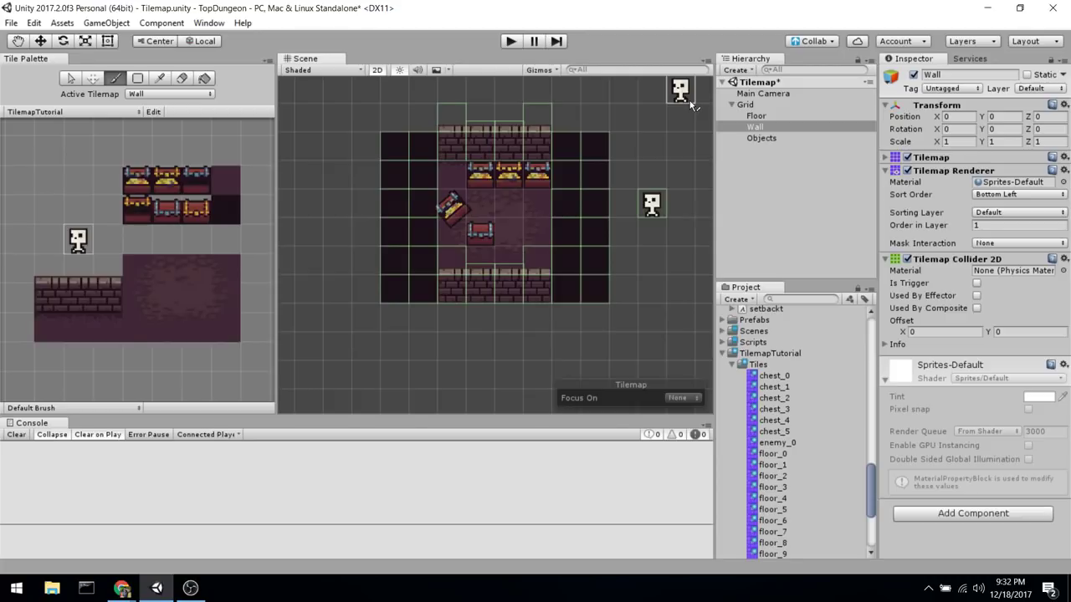
Save the scene and move the upper enemy tile down below the room's right side.
{"action": "key", "text": "ctrl+s"}
{"action": "scroll", "coordinate": [692, 104], "scroll_direction": "up", "scroll_amount": 2}
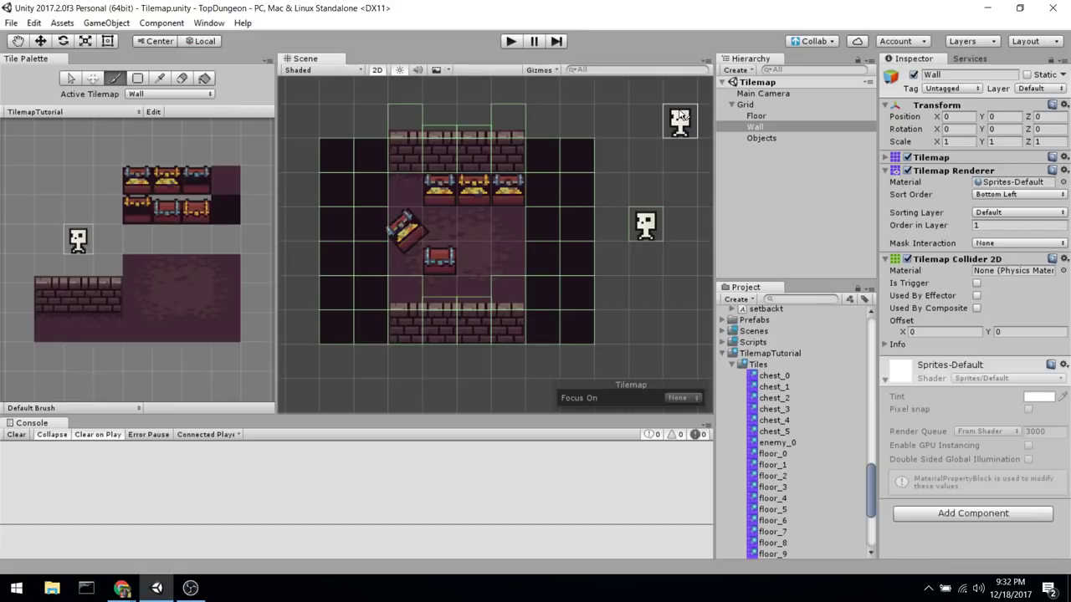
{"action": "left_click_drag", "start_coordinate": [680, 116], "coordinate": [666, 379]}
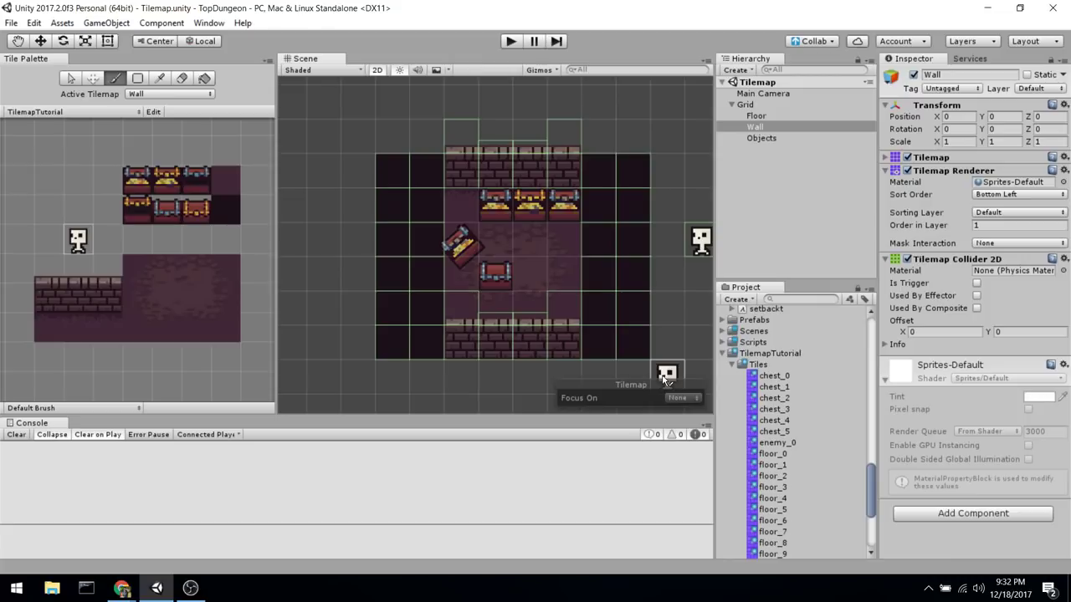